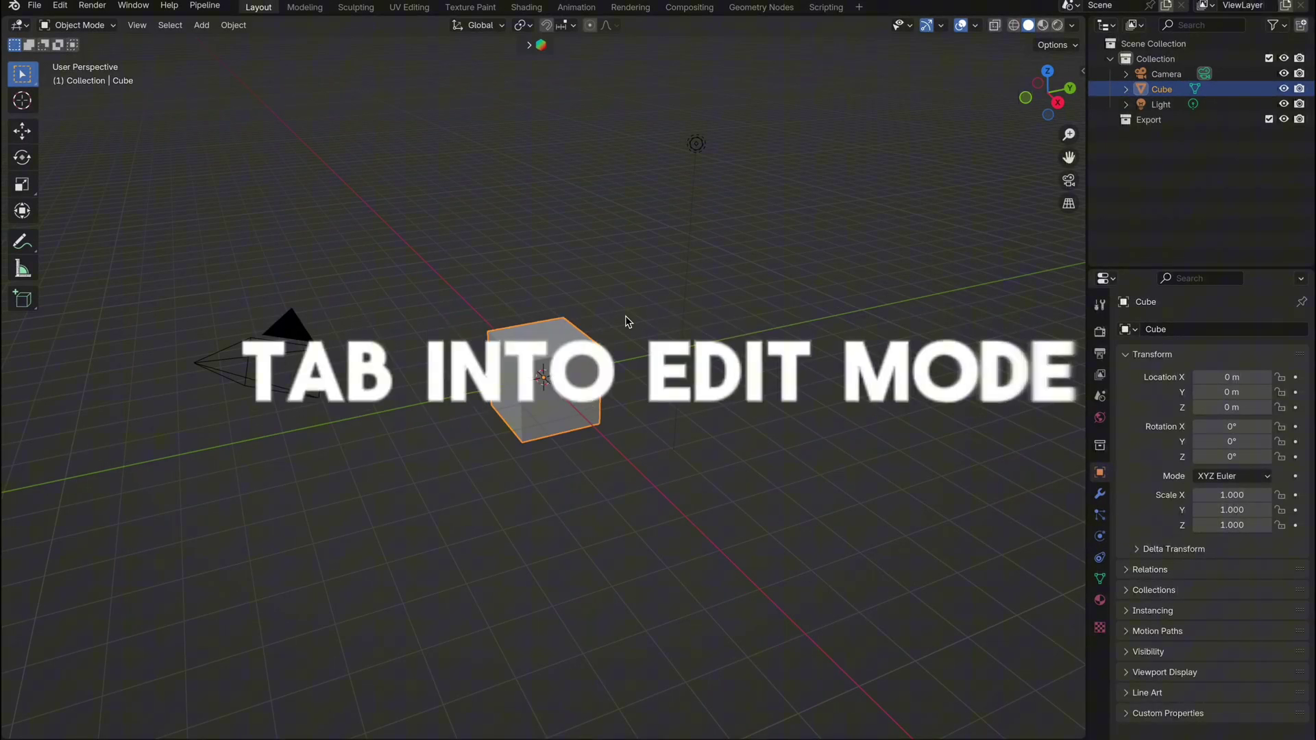
# - Enter Edit Mode on the cube, merge all its vertices at center, and switch to the front orthographic view
pyautogui.press('Tab')
pyautogui.press('m')
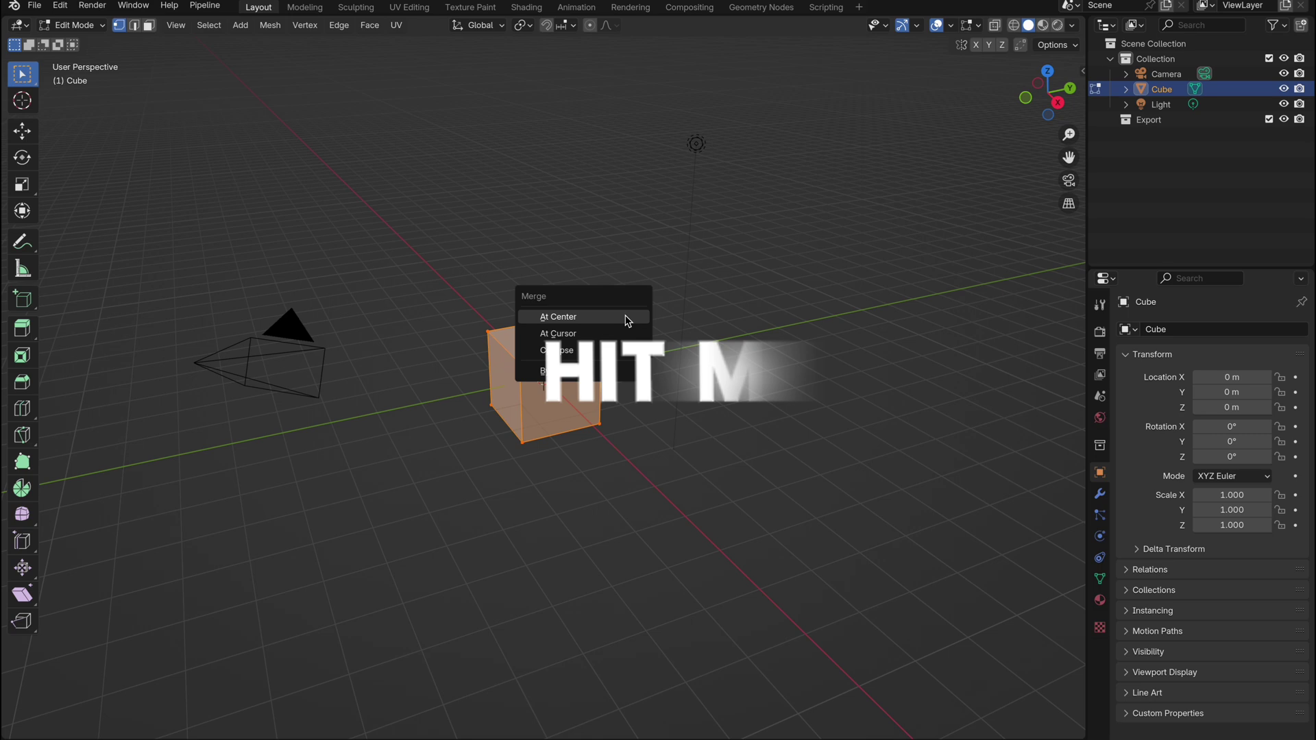
pyautogui.click(626, 319)
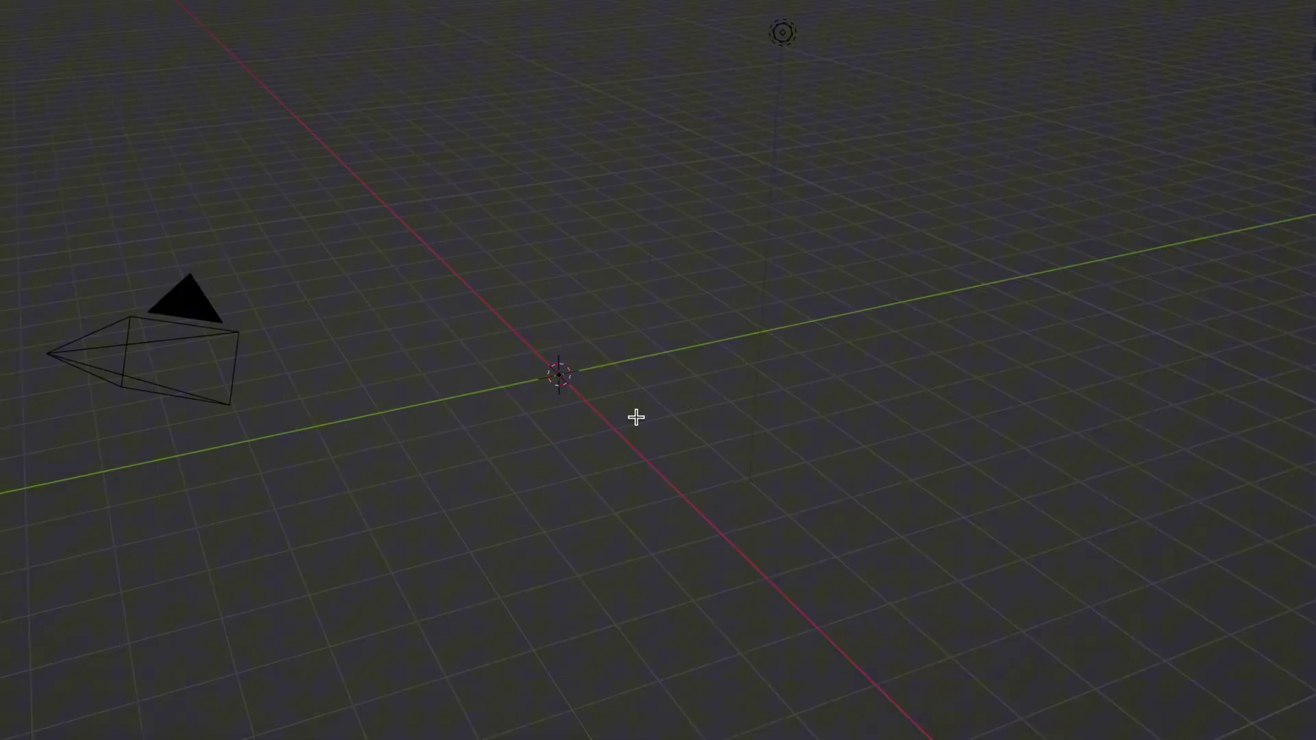
pyautogui.press('KP_1')
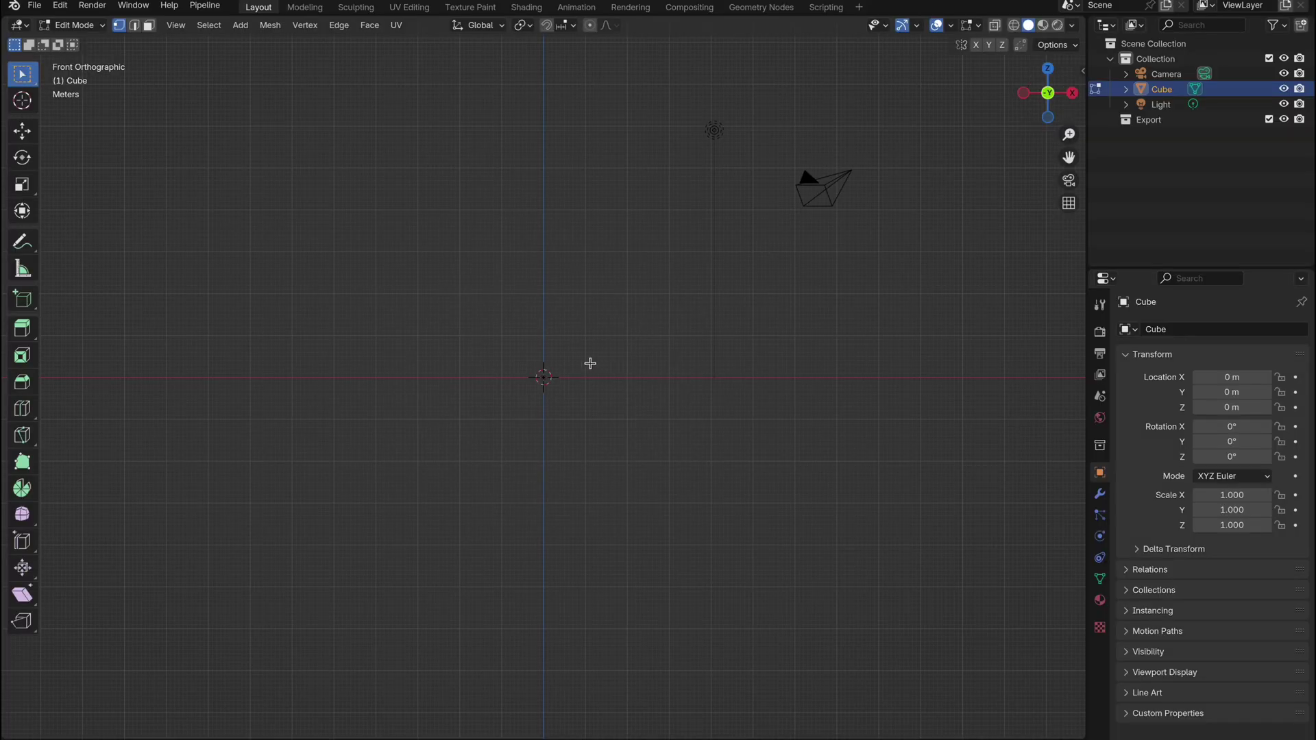
pyautogui.keyDown('shift'); pyautogui.moveTo(590, 363); pyautogui.dragTo(548, 398, button='middle'); pyautogui.keyUp('shift')
pyautogui.scroll(-1, 590, 364)
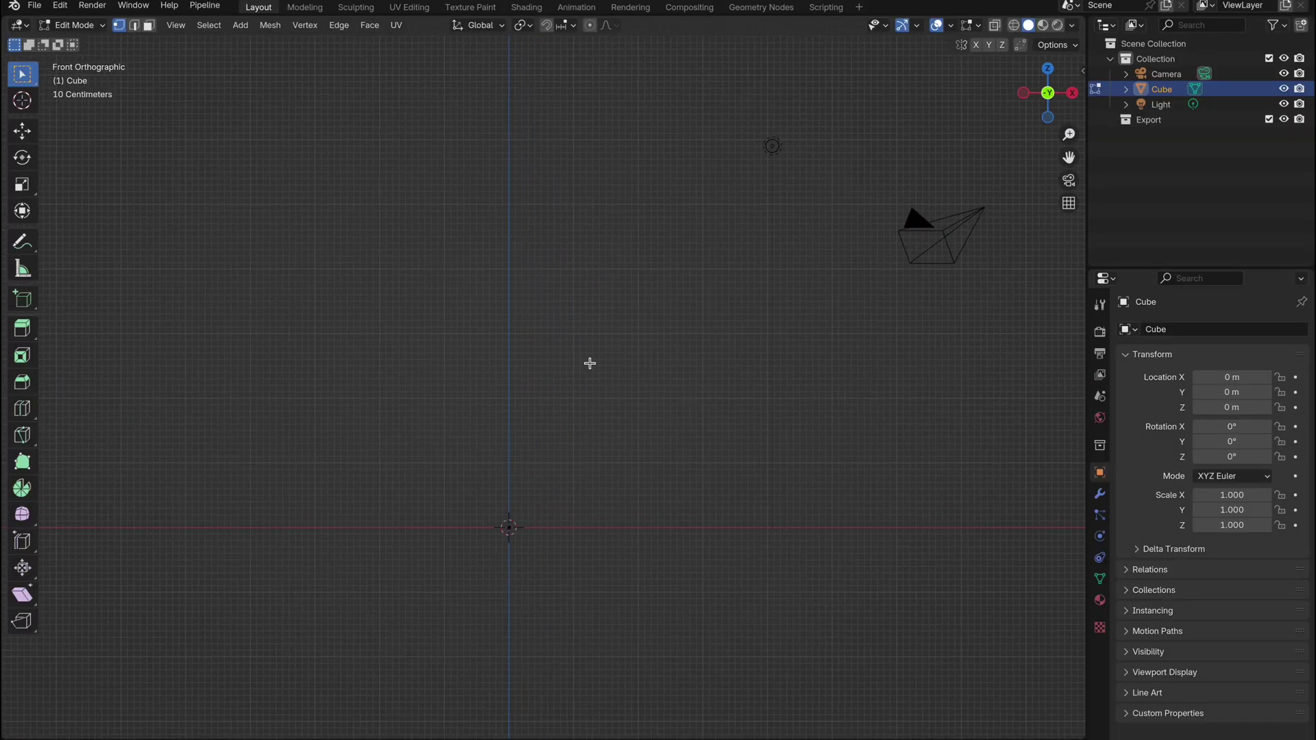
# - Add a Skin modifier to the merged vertex with Smooth Shading enabled
pyautogui.click(1100, 494)
pyautogui.click(1217, 331)
pyautogui.moveTo(1210, 333)
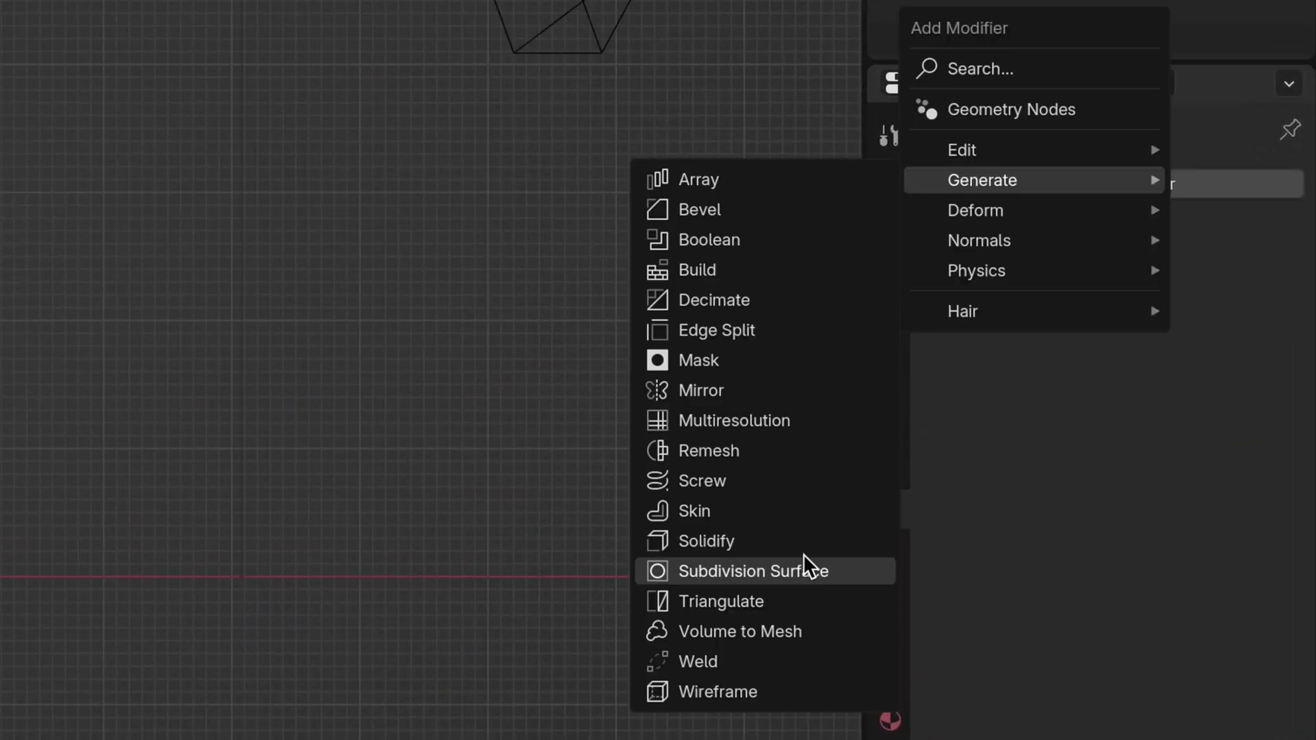
pyautogui.click(792, 514)
pyautogui.click(1083, 354)
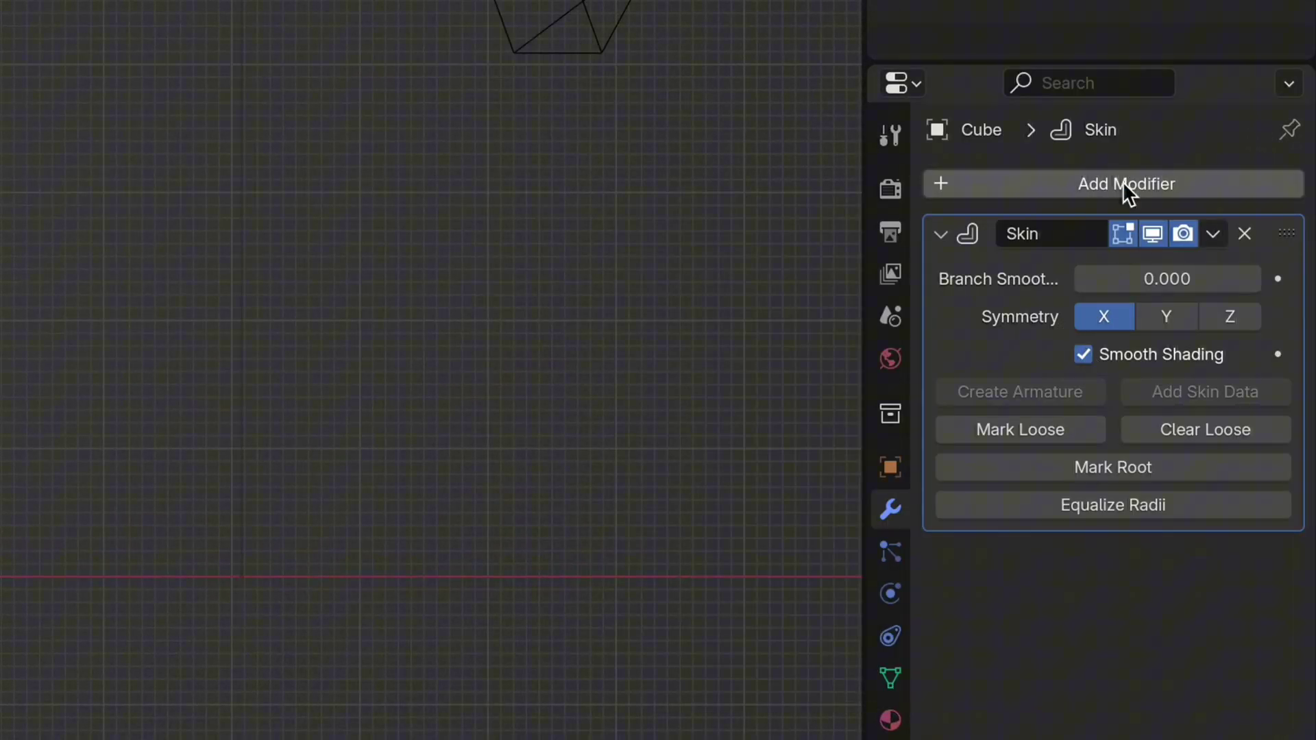
# - Add a Subdivision Surface modifier below the Skin modifier
pyautogui.click(1125, 184)
pyautogui.moveTo(1102, 184)
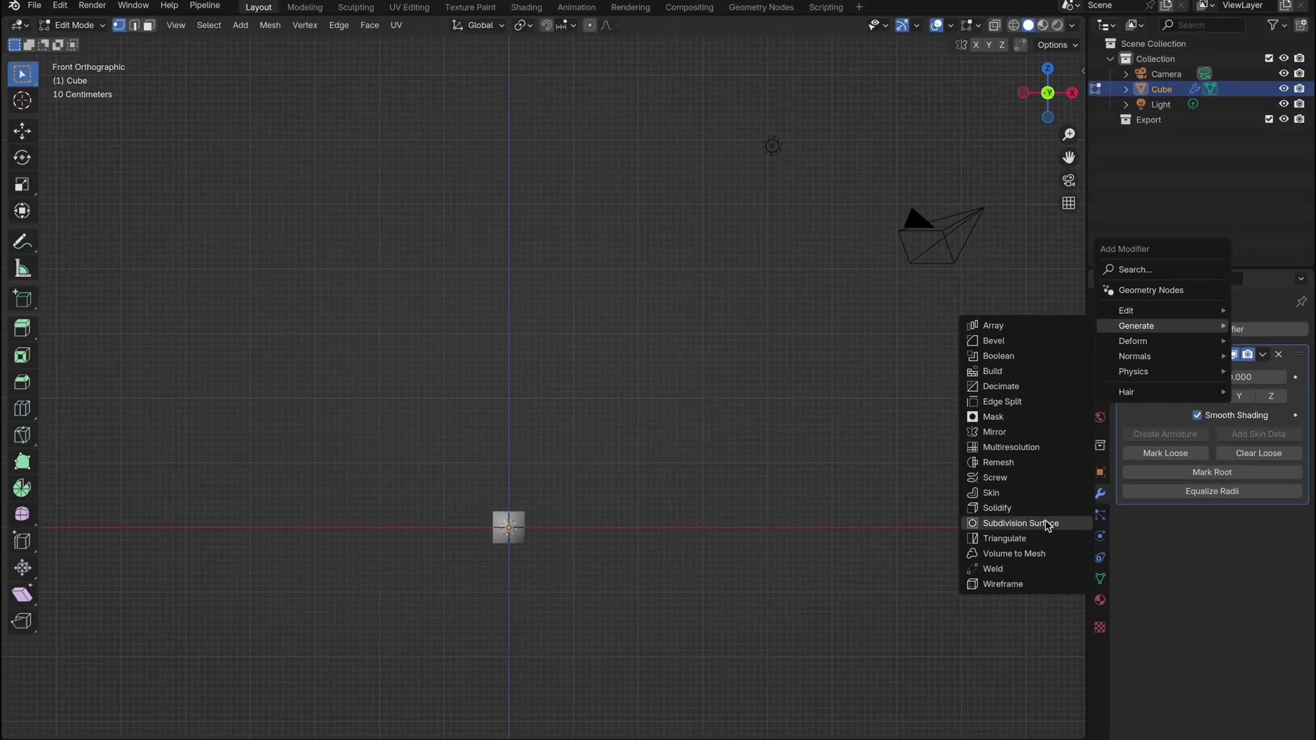
pyautogui.click(1047, 524)
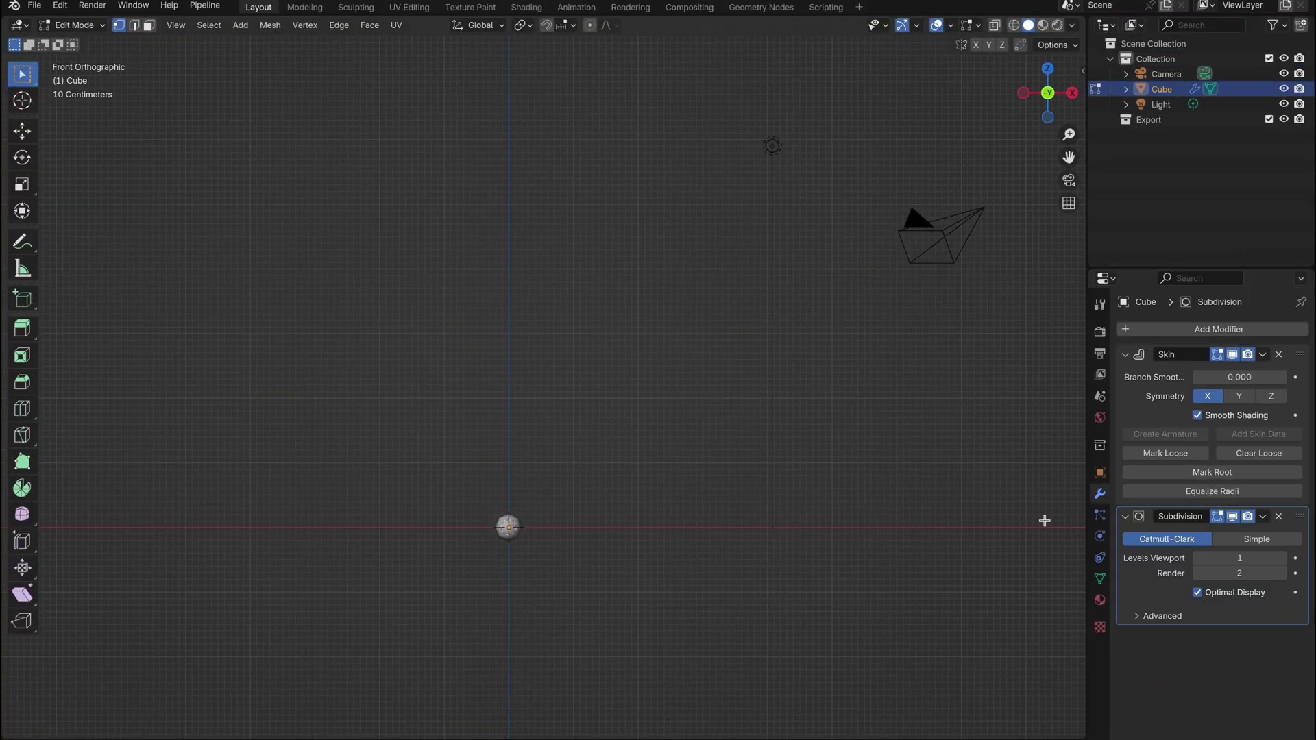
# - Turn on X-ray and extrude the vertex upward along Z three times to form the torso, neck and head
pyautogui.click(995, 26)
pyautogui.press('e')
pyautogui.press('z')
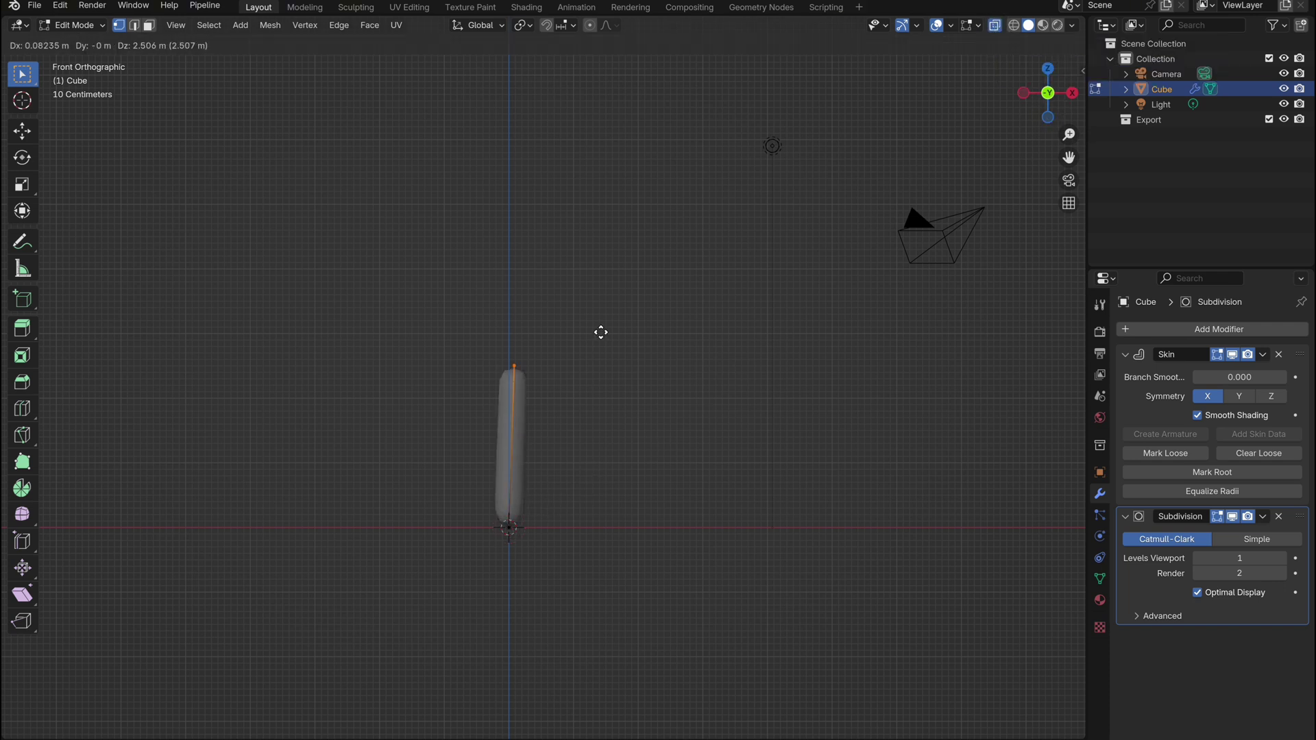
pyautogui.click(600, 275)
pyautogui.press('e')
pyautogui.press('z')
pyautogui.click(594, 214)
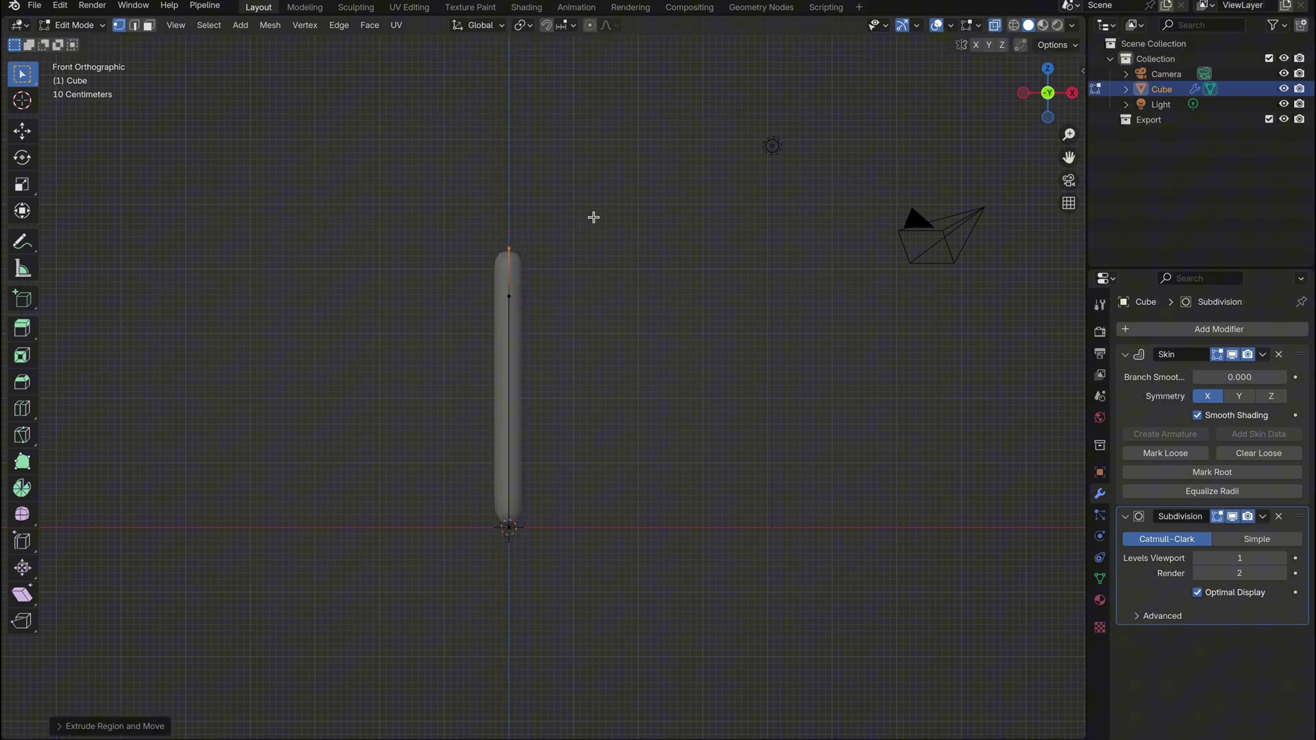
pyautogui.press('e')
pyautogui.press('z')
pyautogui.click(589, 173)
# - Extrude the bottom vertex diagonally outward for the hip, then extrude a long leg downward from it
pyautogui.click(508, 528)
pyautogui.press('e')
pyautogui.click(546, 561)
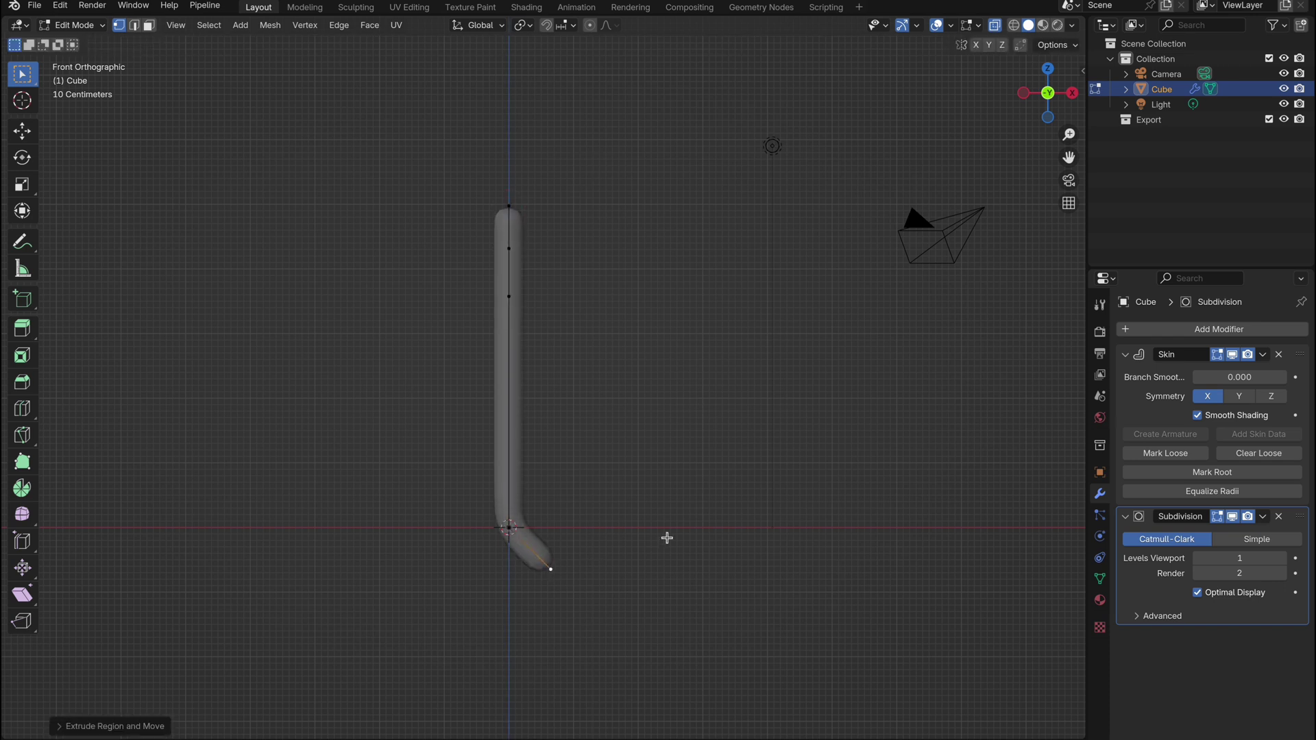
pyautogui.scroll(-2, 667, 538)
pyautogui.press('e')
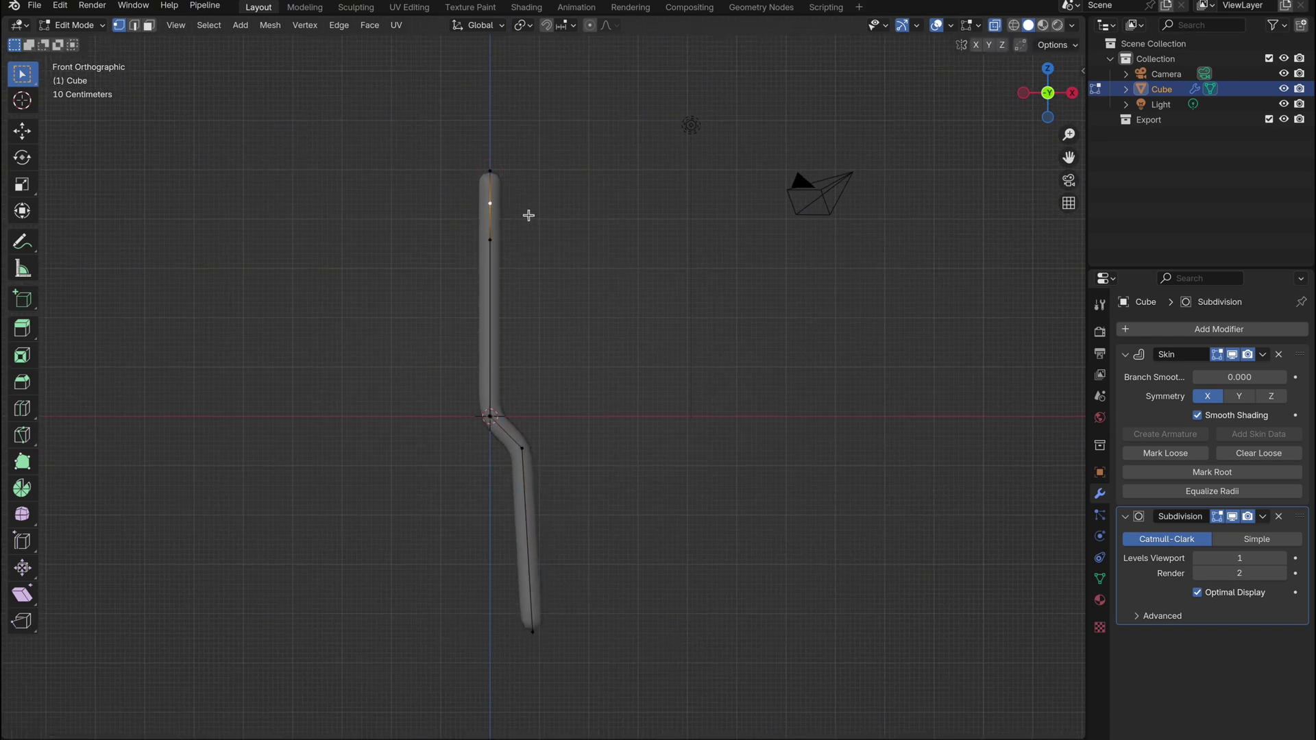
# - Extrude a straight arm along X from the vertex just below the head
pyautogui.press('e')
pyautogui.press('x')
pyautogui.click(730, 226)
# - Lower the torso vertex beneath the arm joint along Z to the middle of the torso
pyautogui.click(488, 240)
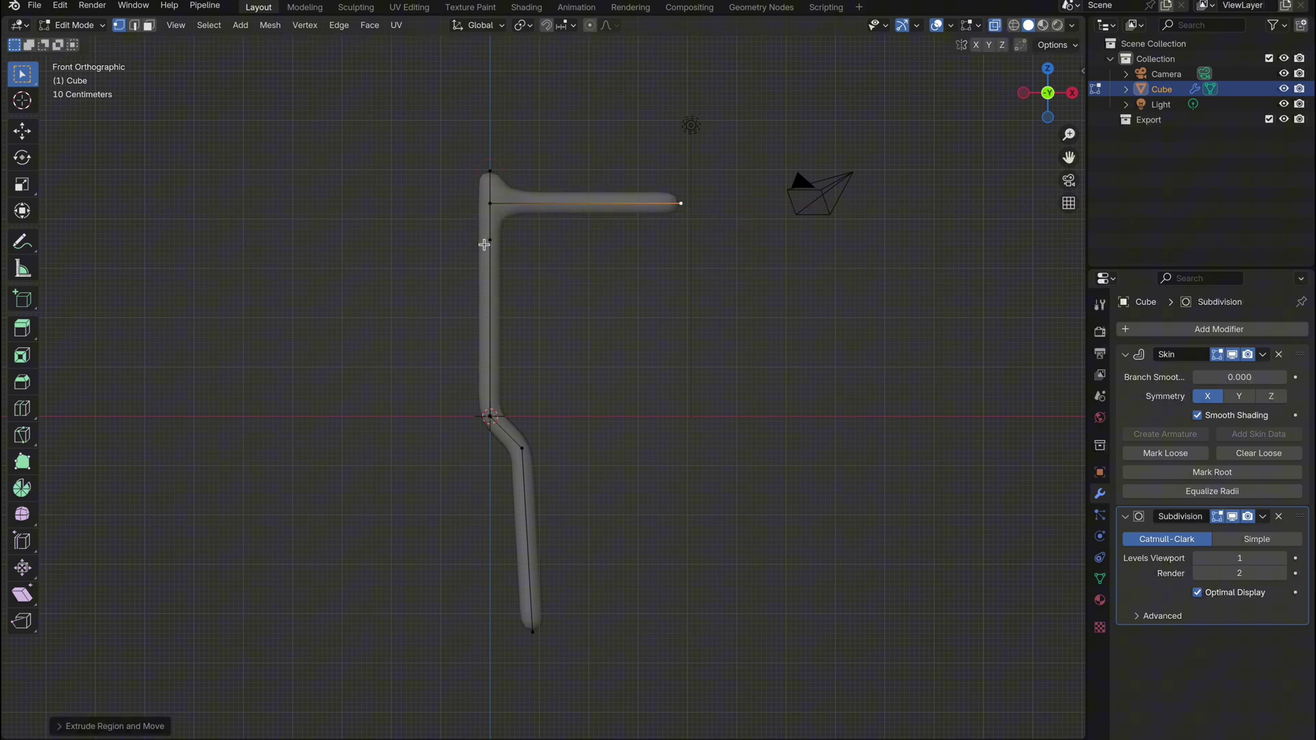
pyautogui.press('g')
pyautogui.press('z')
pyautogui.click(480, 317)
pyautogui.scroll(3, 574, 318)
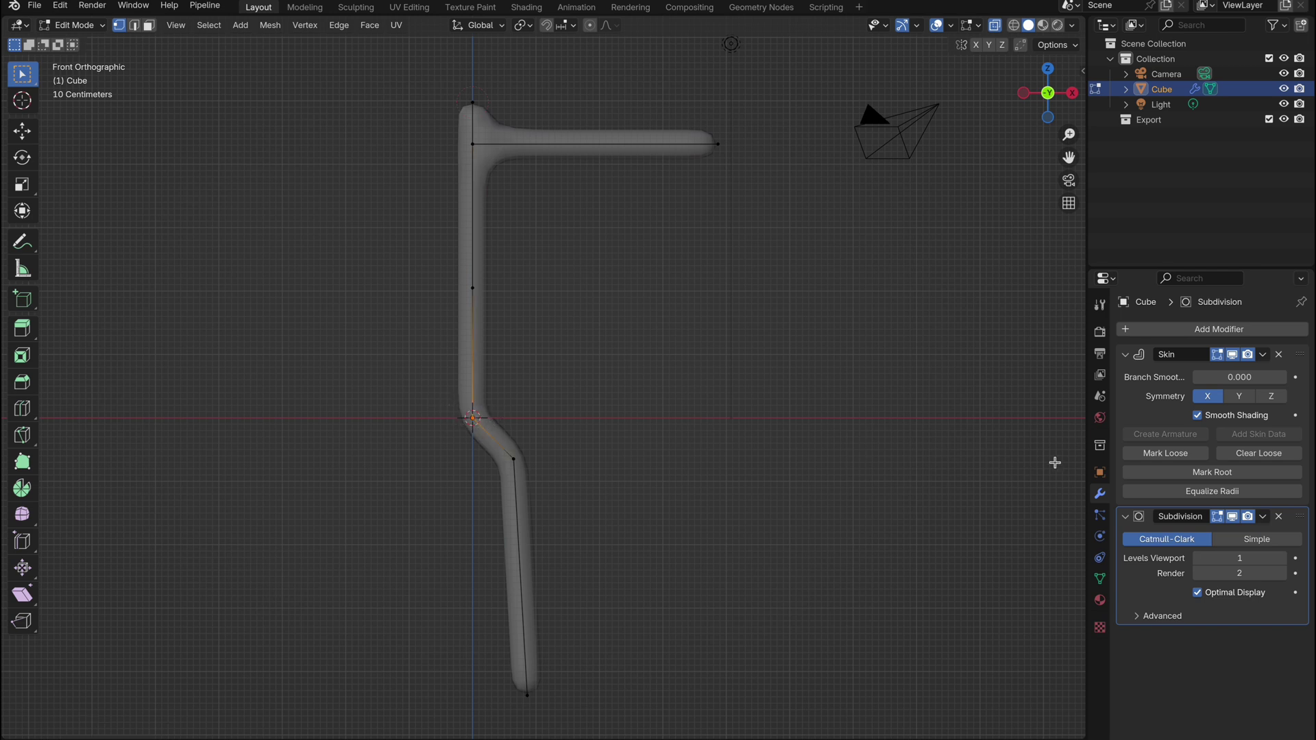
# - Add a Mirror modifier on the X axis and move it to the top of the modifier stack
pyautogui.click(1197, 332)
pyautogui.moveTo(1186, 326)
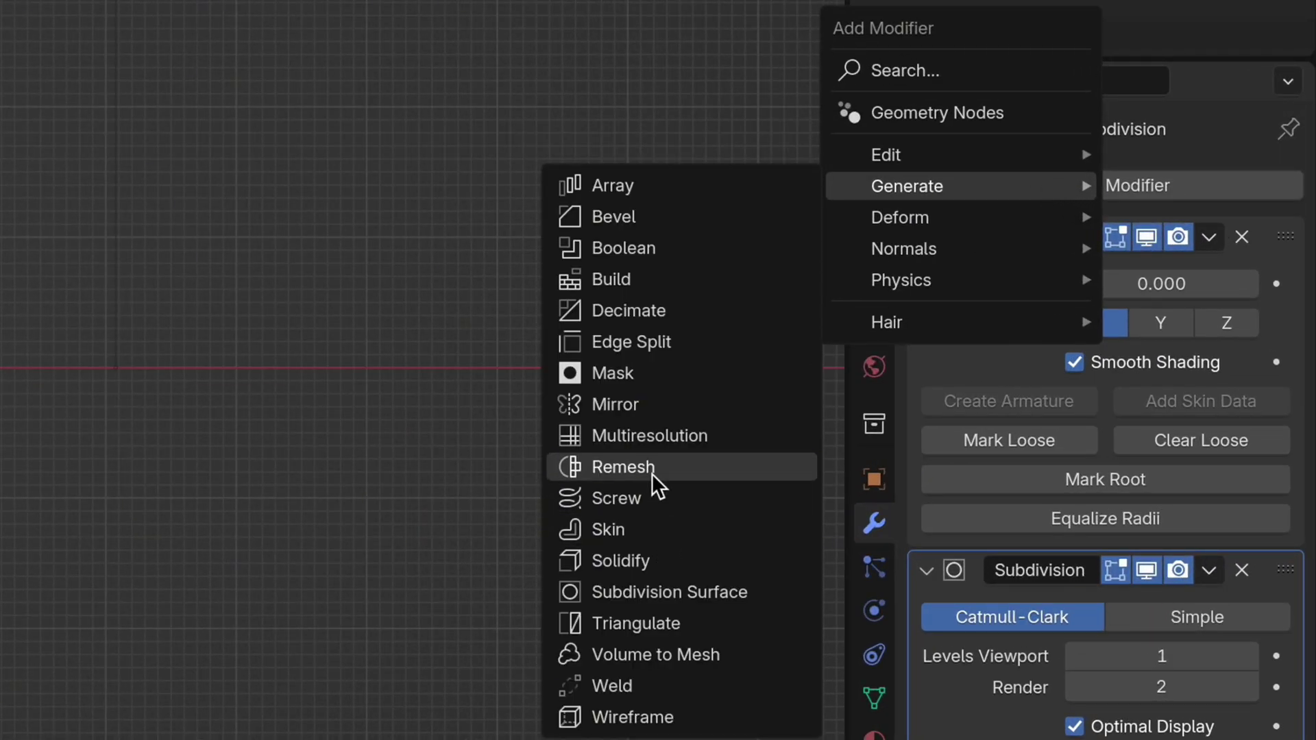
pyautogui.click(648, 406)
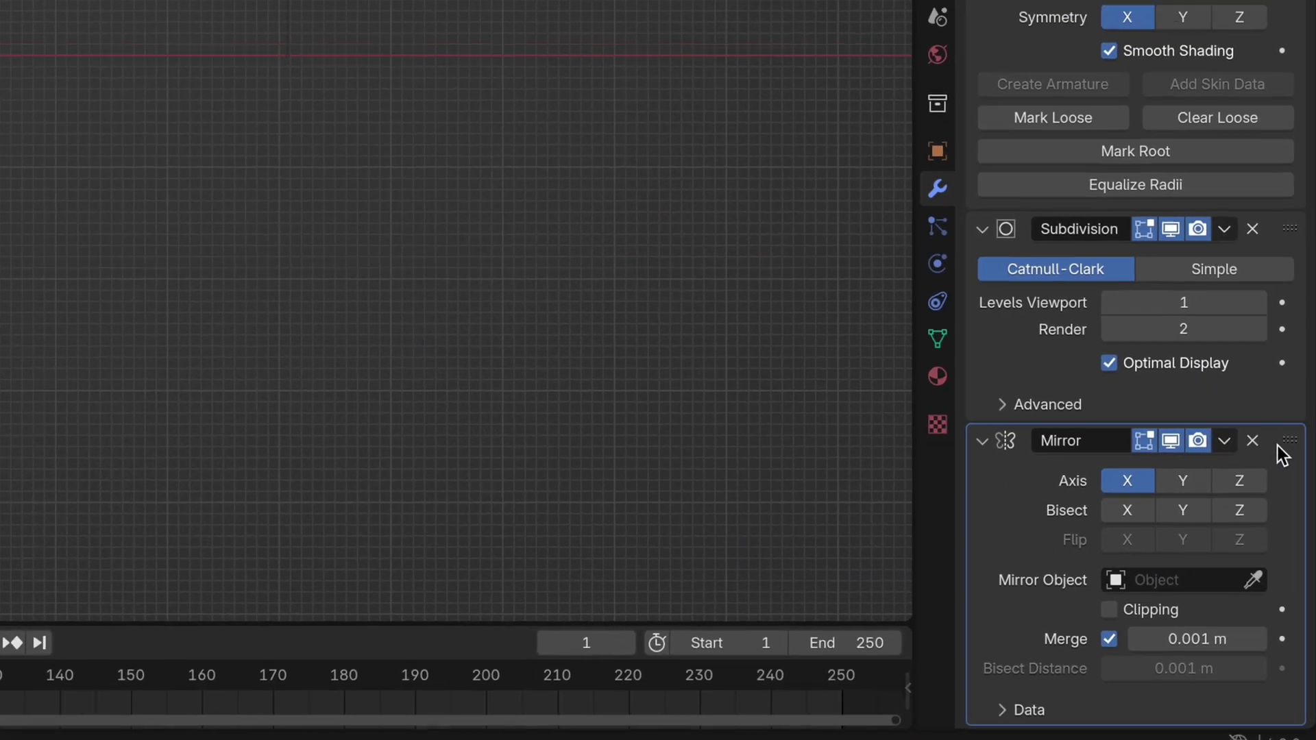
pyautogui.moveTo(1294, 490); pyautogui.dragTo(1294, 69)
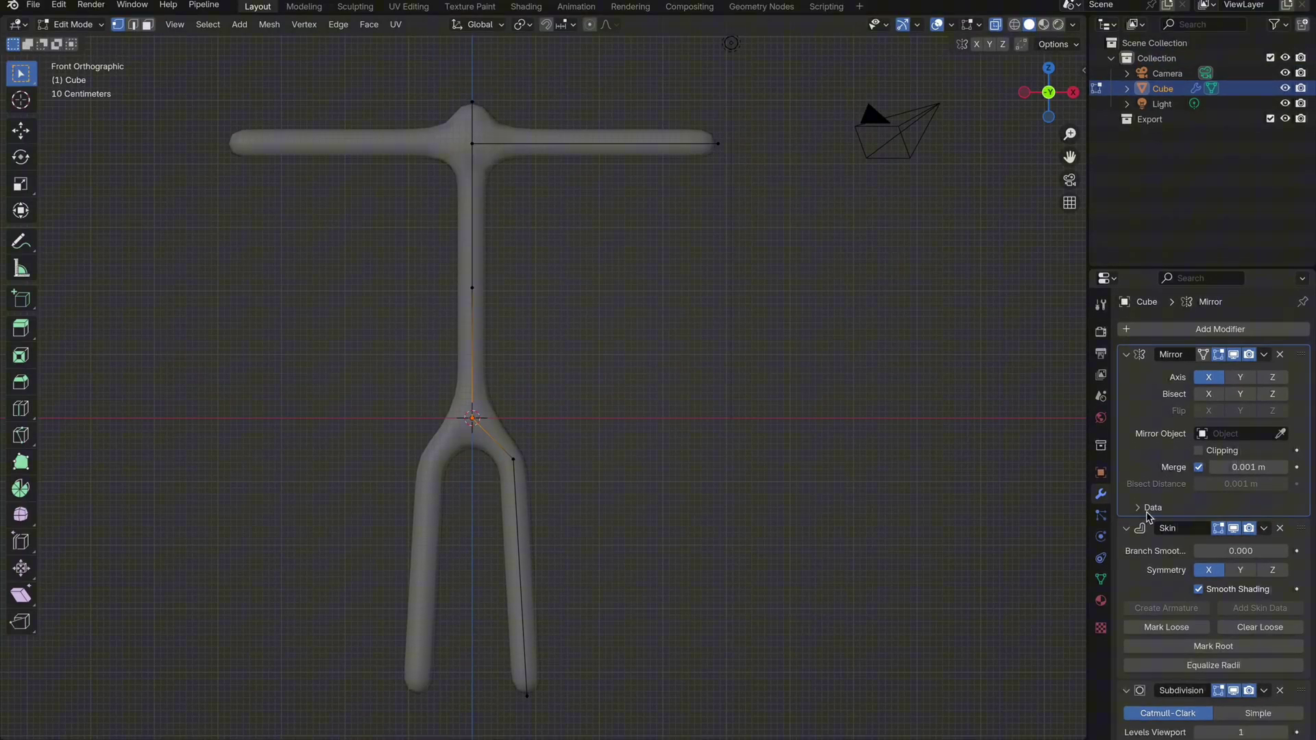
# - Scale up the skin radius of the pelvis and mid-torso vertices to about 5 times to thicken the body
pyautogui.keyDown('shift'); pyautogui.click(449, 281); pyautogui.keyUp('shift')
pyautogui.hotkey('ctrl', 'a')
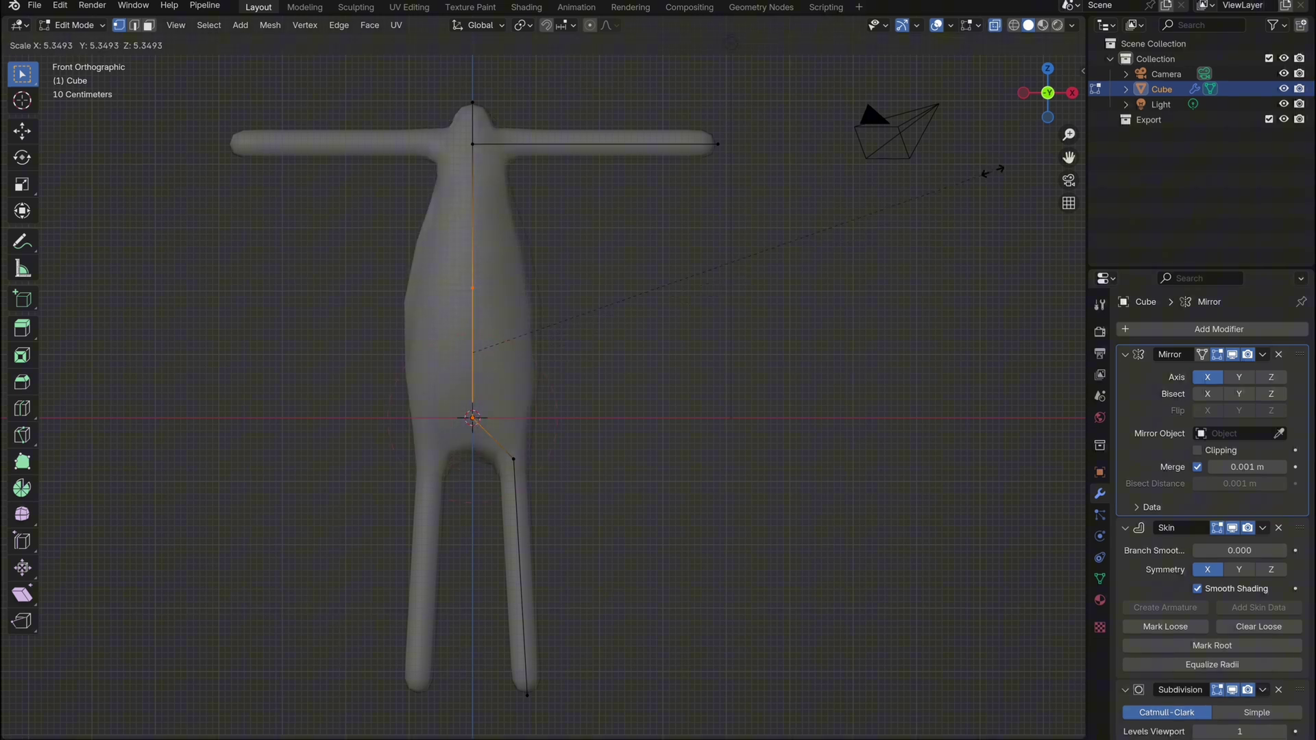
pyautogui.click(948, 197)
# - Enlarge the skin radius at the leg's hip vertex and at its foot vertex
pyautogui.click(514, 459)
pyautogui.hotkey('ctrl', 'a')
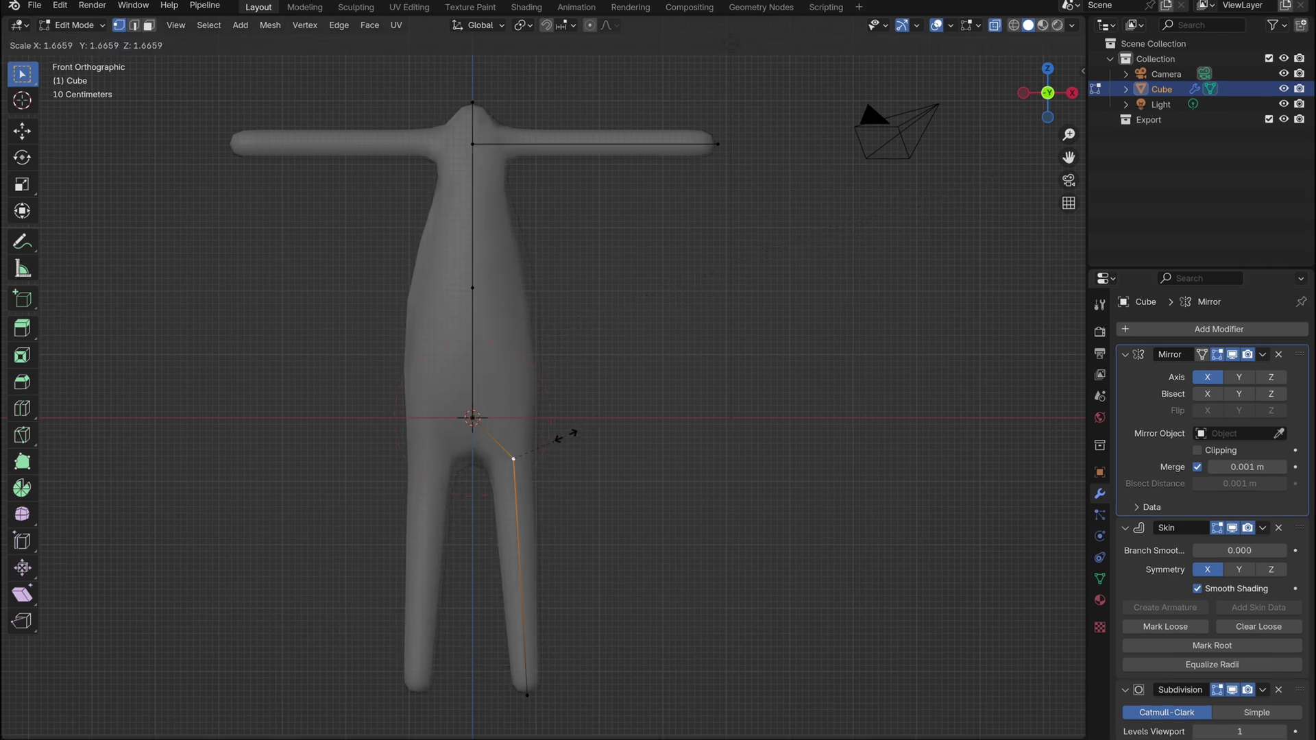
pyautogui.click(559, 438)
pyautogui.click(532, 695)
pyautogui.hotkey('ctrl', 'a')
pyautogui.click(619, 623)
# - Raise the pelvis and hip vertices together along the Z axis
pyautogui.click(513, 459)
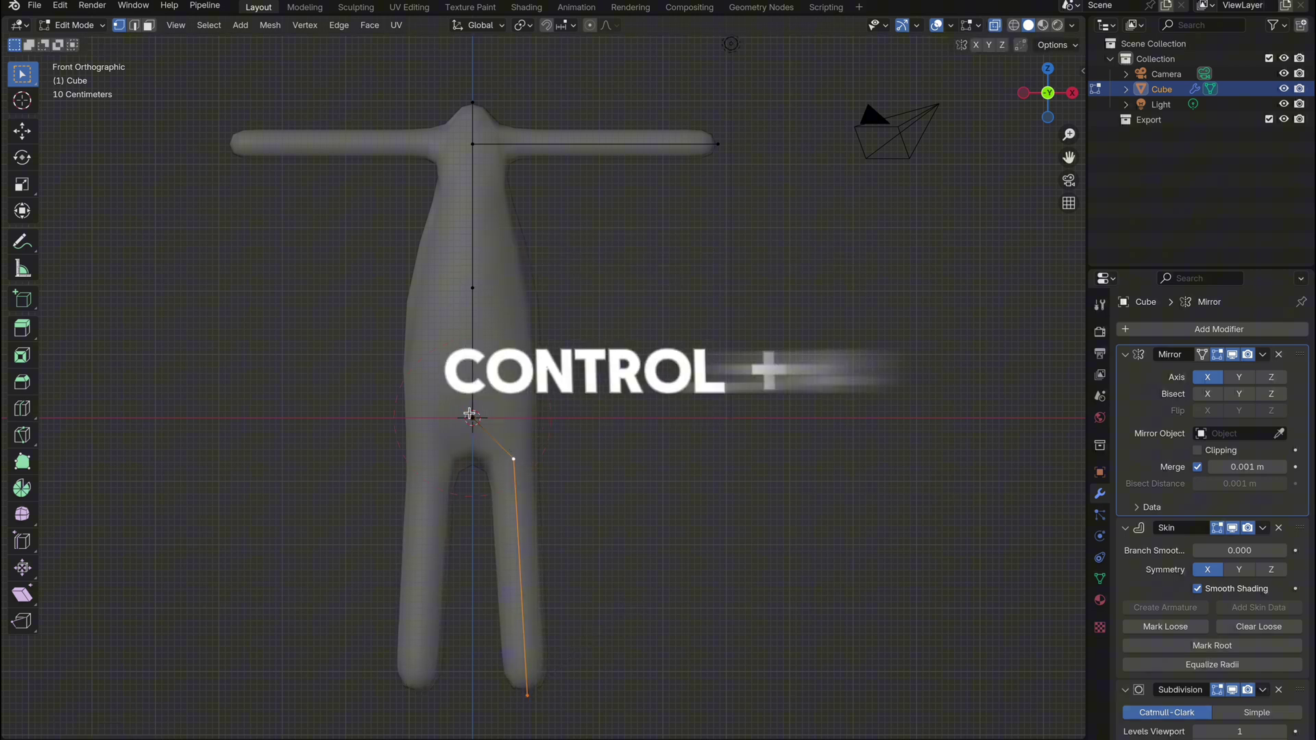
pyautogui.keyDown('shift'); pyautogui.click(473, 417); pyautogui.keyUp('shift')
pyautogui.press('g')
pyautogui.press('z')
pyautogui.click(568, 442)
# - Enlarge the skin radius at the chest vertex and reposition the neck vertex along the Z axis
pyautogui.click(473, 144)
pyautogui.hotkey('ctrl', 'a')
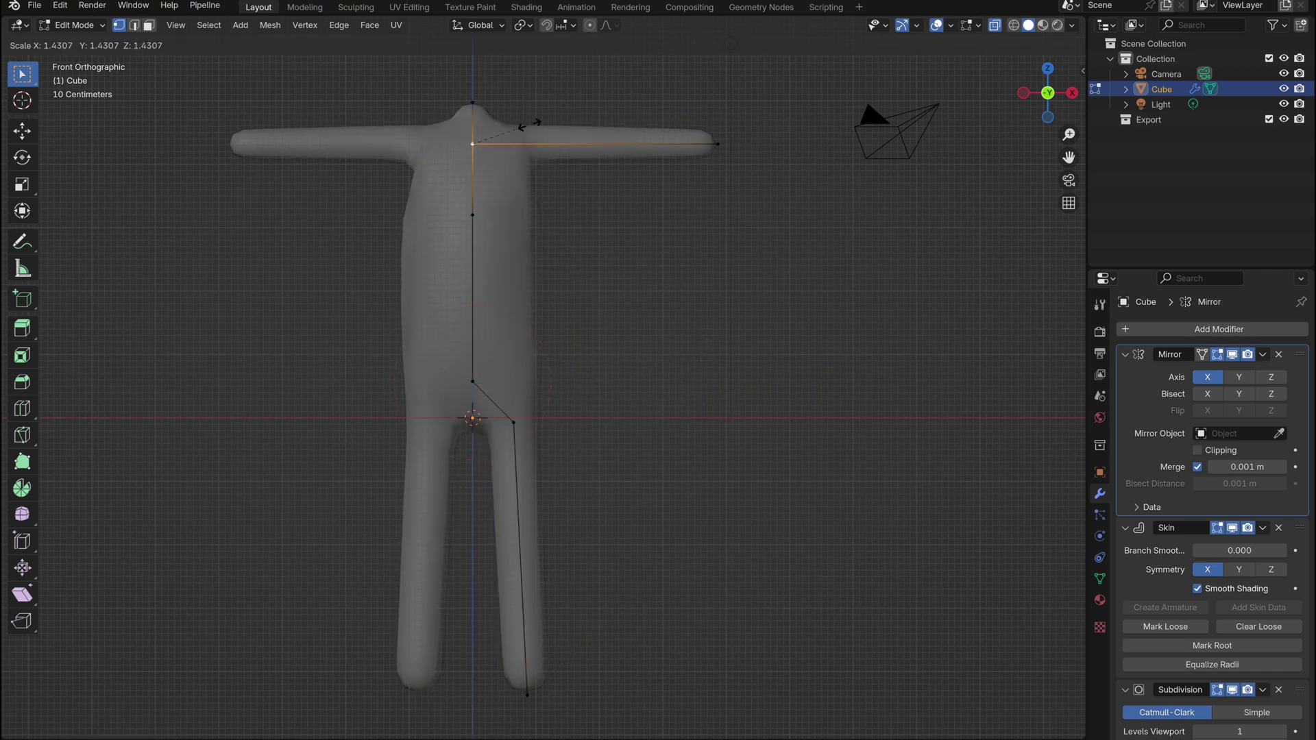
pyautogui.press('z')
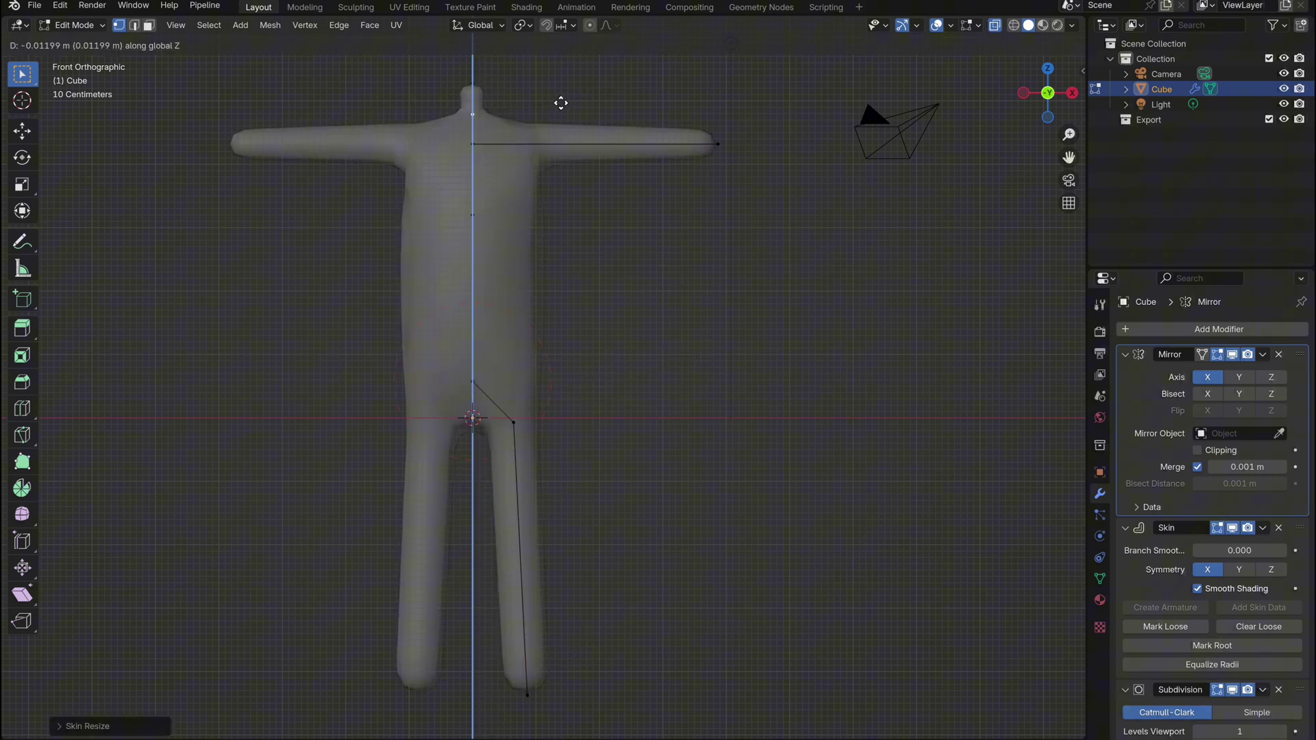
pyautogui.click(597, 91)
# - Subdivide the arm segment and slide the new vertex inward along X to form the shoulder
pyautogui.click(713, 142)
pyautogui.keyDown('shift'); pyautogui.click(474, 144); pyautogui.keyUp('shift')
pyautogui.rightClick(480, 144)
pyautogui.click(479, 144)
pyautogui.click(595, 145)
pyautogui.press('g')
pyautogui.press('x')
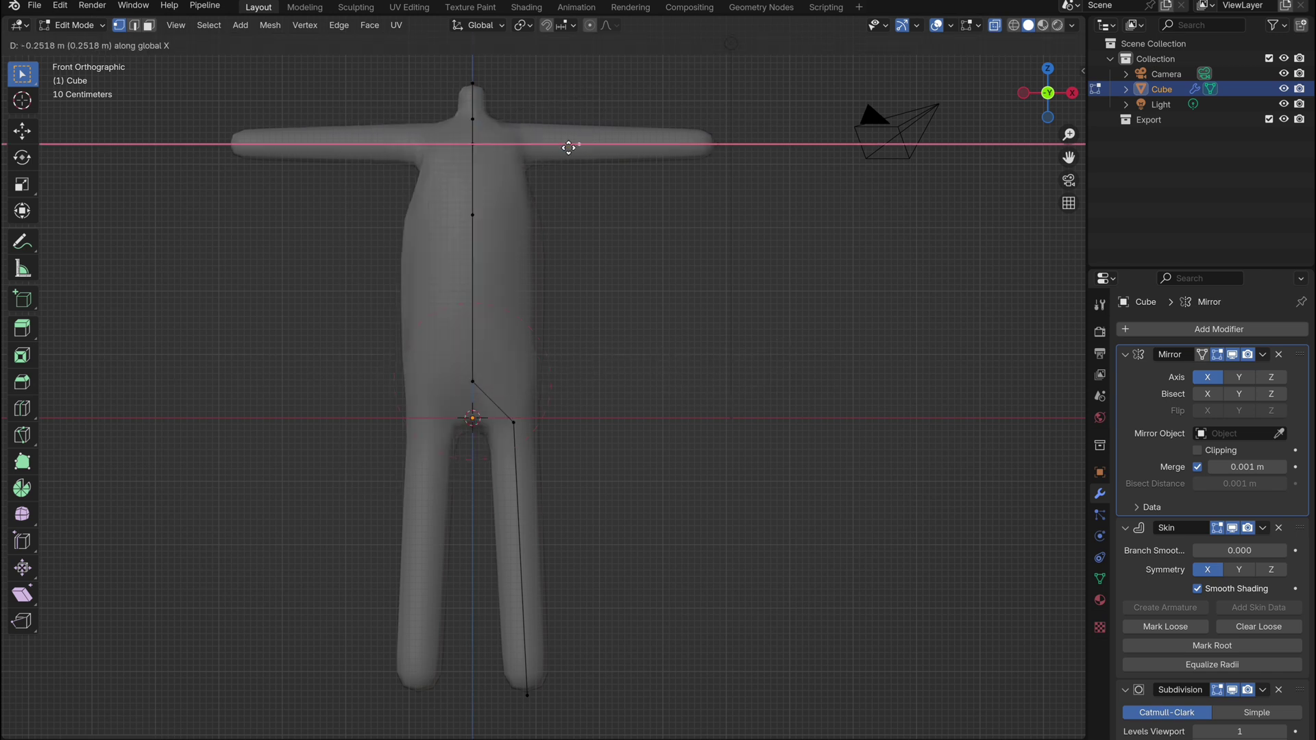
pyautogui.click(532, 146)
# - Resize the skin radius at the mid-torso vertex
pyautogui.click(482, 218)
pyautogui.hotkey('ctrl', 'a')
pyautogui.click(535, 226)
# - Box-select the pelvis and hip vertices and move them further up along Z to lengthen the legs
pyautogui.moveTo(456, 367); pyautogui.dragTo(573, 458)
pyautogui.press('g')
pyautogui.press('z')
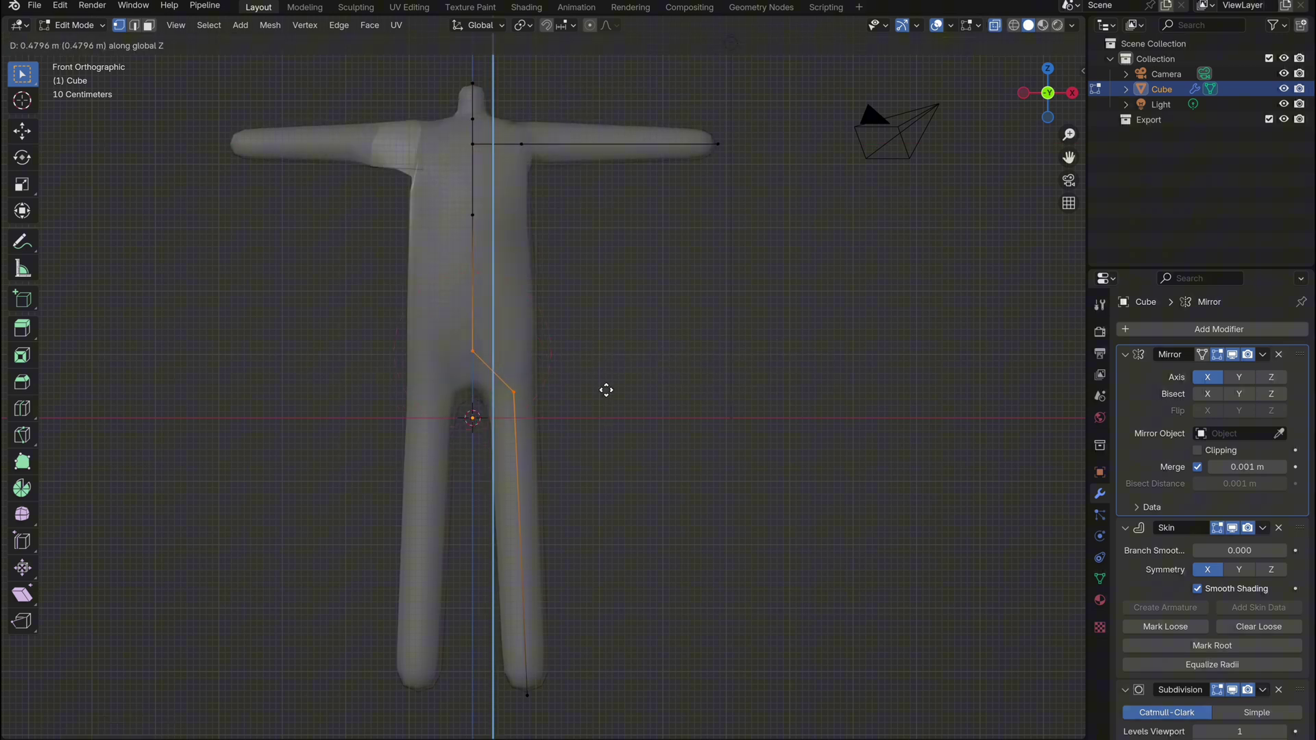
pyautogui.click(606, 390)
# - Lower the mid-torso vertex along Z towards the waist and adjust its skin radius
pyautogui.click(478, 214)
pyautogui.press('g')
pyautogui.press('z')
pyautogui.click(507, 249)
pyautogui.hotkey('ctrl', 'a')
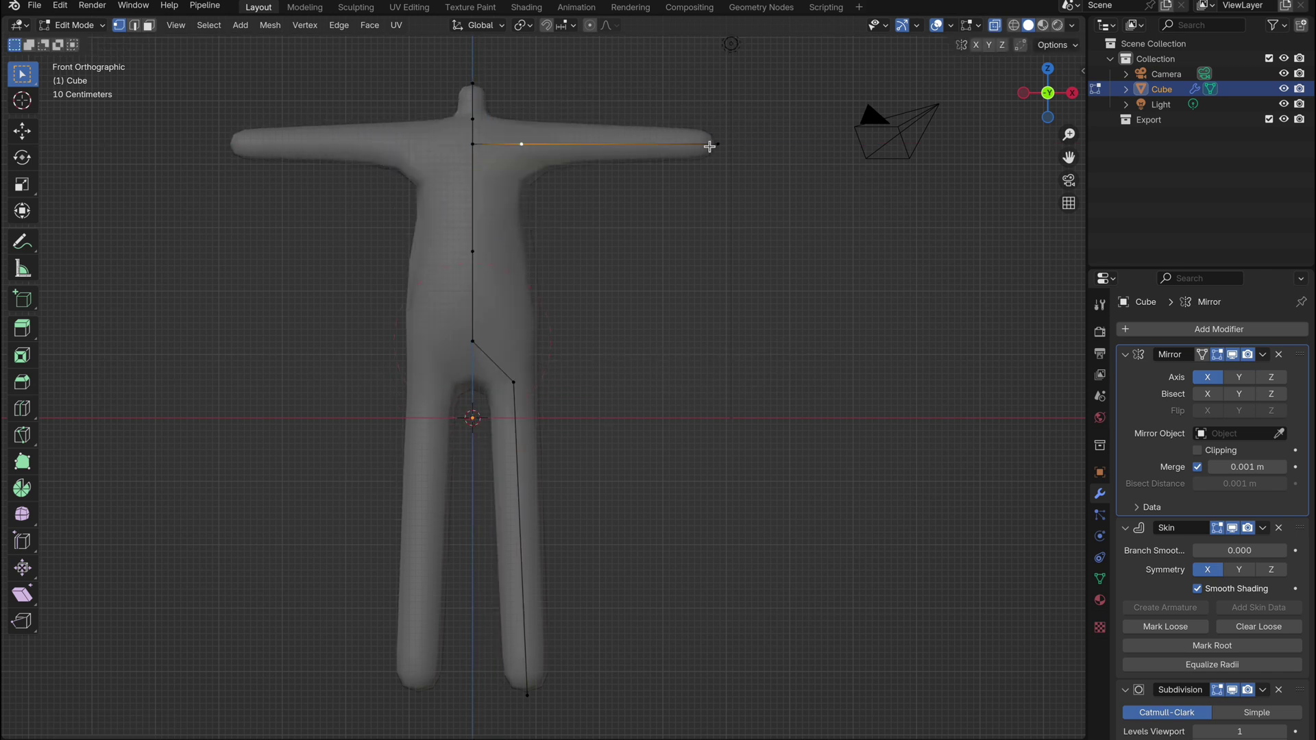
# - Move the arm's end vertex outward along X to lengthen the arm
pyautogui.click(710, 146)
pyautogui.press('g')
pyautogui.press('x')
pyautogui.click(780, 164)
# - Resize the skin radius at the shoulder vertex
pyautogui.click(548, 137)
pyautogui.hotkey('ctrl', 'a')
pyautogui.click(569, 135)
# - Select the head and neck vertices and move them slightly up along Z
pyautogui.moveTo(450, 63); pyautogui.dragTo(495, 127)
pyautogui.press('g')
pyautogui.press('z')
pyautogui.click(499, 122)
# - Enlarge the skin radius at the chest vertex and rescale it at the shoulder vertex to blend the upper body
pyautogui.keyDown('shift'); pyautogui.moveTo(547, 194); pyautogui.dragTo(607, 216, button='middle'); pyautogui.keyUp('shift')
pyautogui.click(657, 131)
pyautogui.click(533, 166)
pyautogui.hotkey('ctrl', 'a')
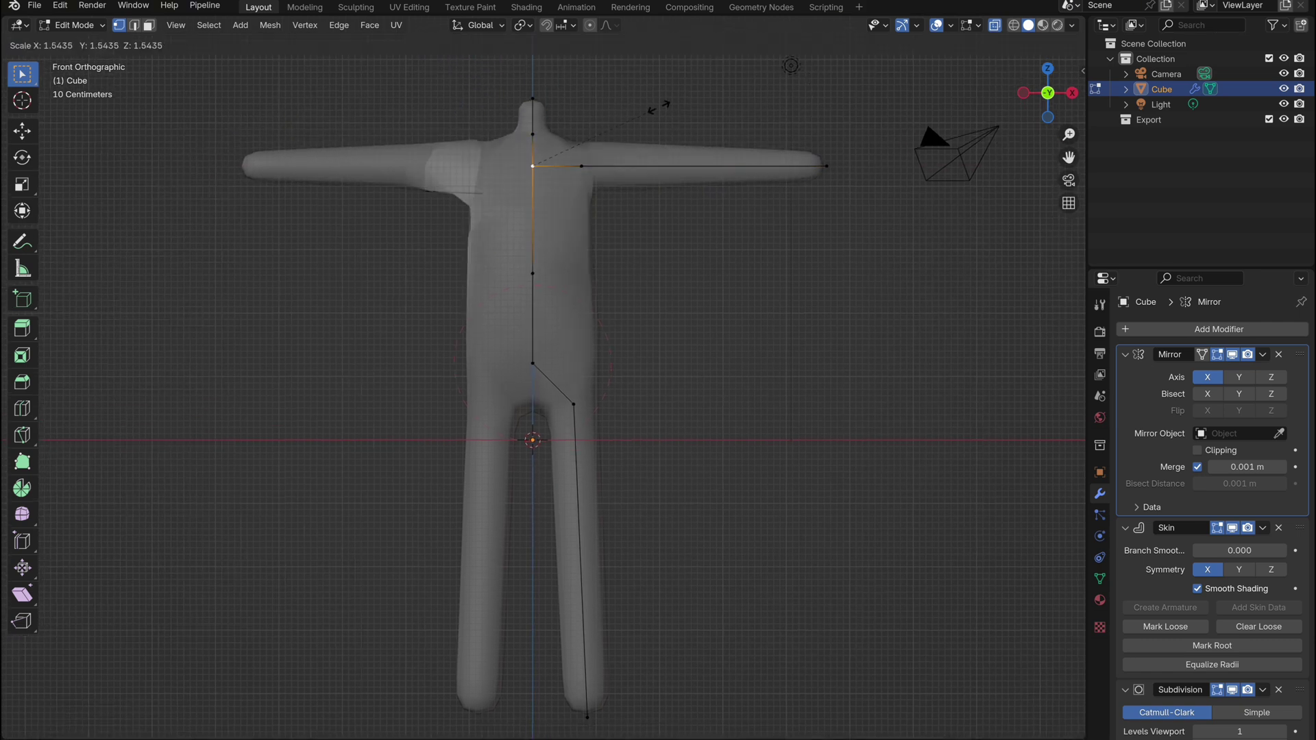
pyautogui.click(738, 66)
pyautogui.click(581, 166)
pyautogui.hotkey('ctrl', 'a')
pyautogui.click(644, 114)
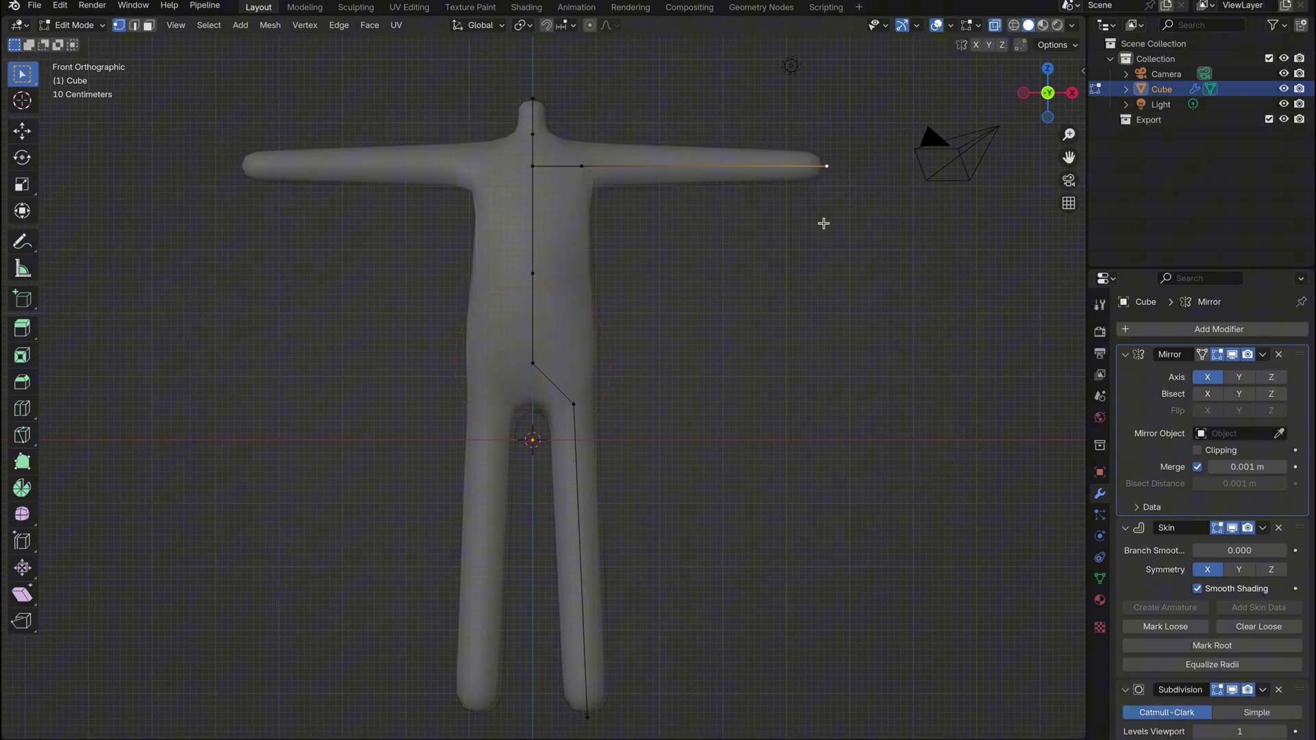
# - Subdivide the lower torso segment between waist and pelvis and enlarge the skin radius at the new belly vertex
pyautogui.press('Tab')
pyautogui.press('Tab')
pyautogui.moveTo(717, 339); pyautogui.dragTo(596, 317, button='middle')
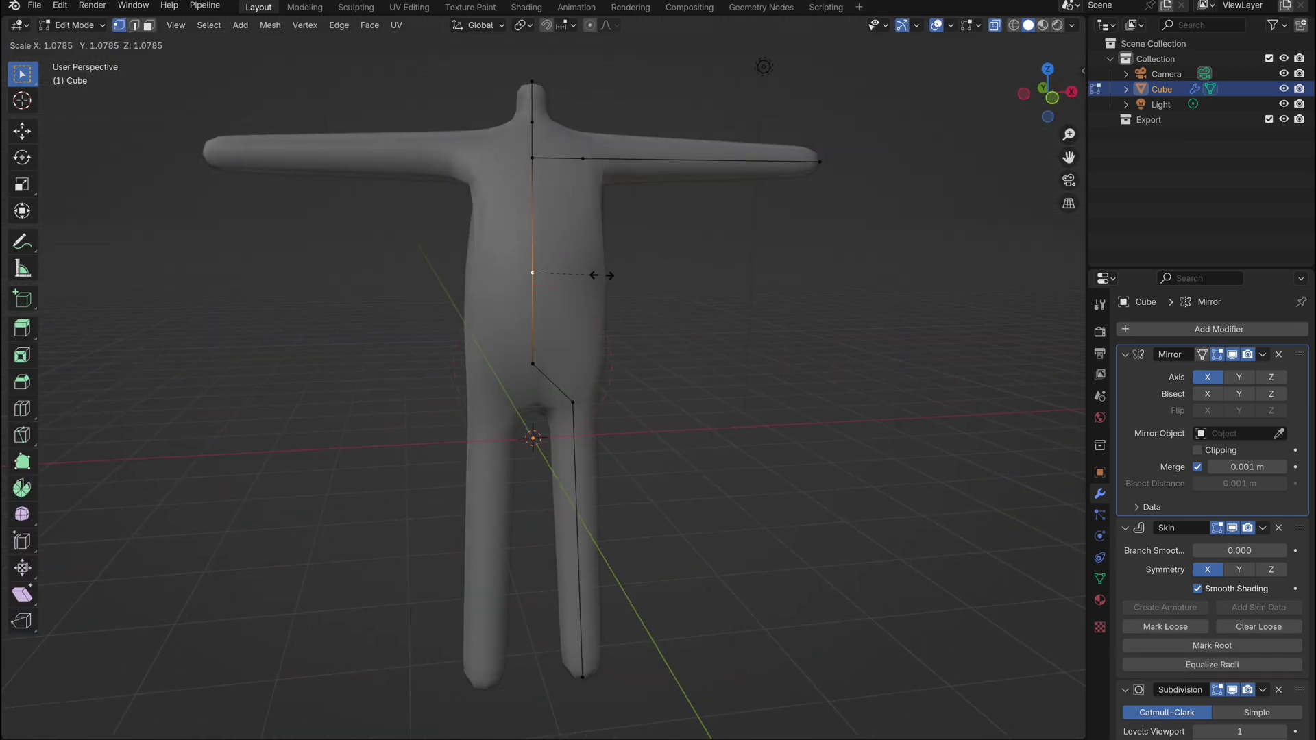
pyautogui.keyDown('shift'); pyautogui.click(534, 365); pyautogui.keyUp('shift')
pyautogui.rightClick(536, 356)
pyautogui.click(536, 353)
pyautogui.click(533, 318)
pyautogui.hotkey('ctrl', 'a')
pyautogui.click(623, 288)
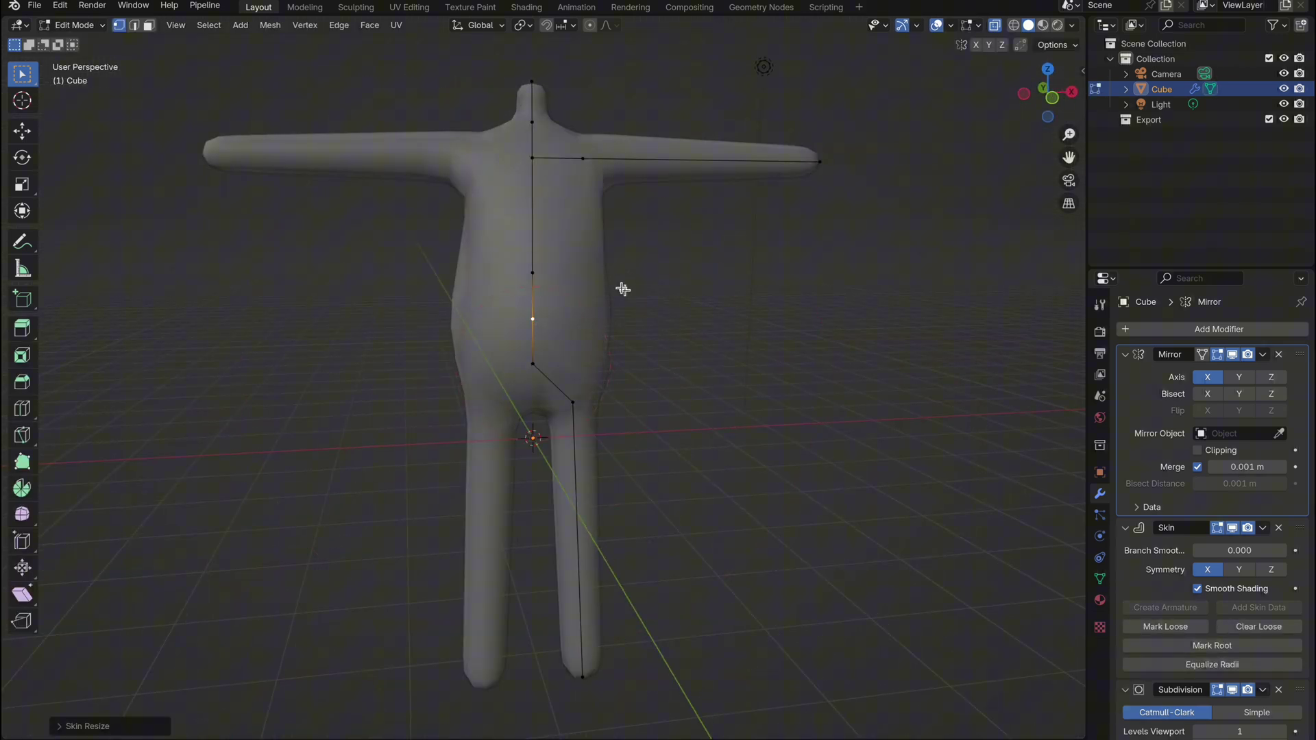
# - Adjust the skin radius at the torso vertex above the belly and return to Object Mode in front view
pyautogui.click(533, 273)
pyautogui.hotkey('ctrl', 'a')
pyautogui.click(1047, 102)
pyautogui.press('Tab')
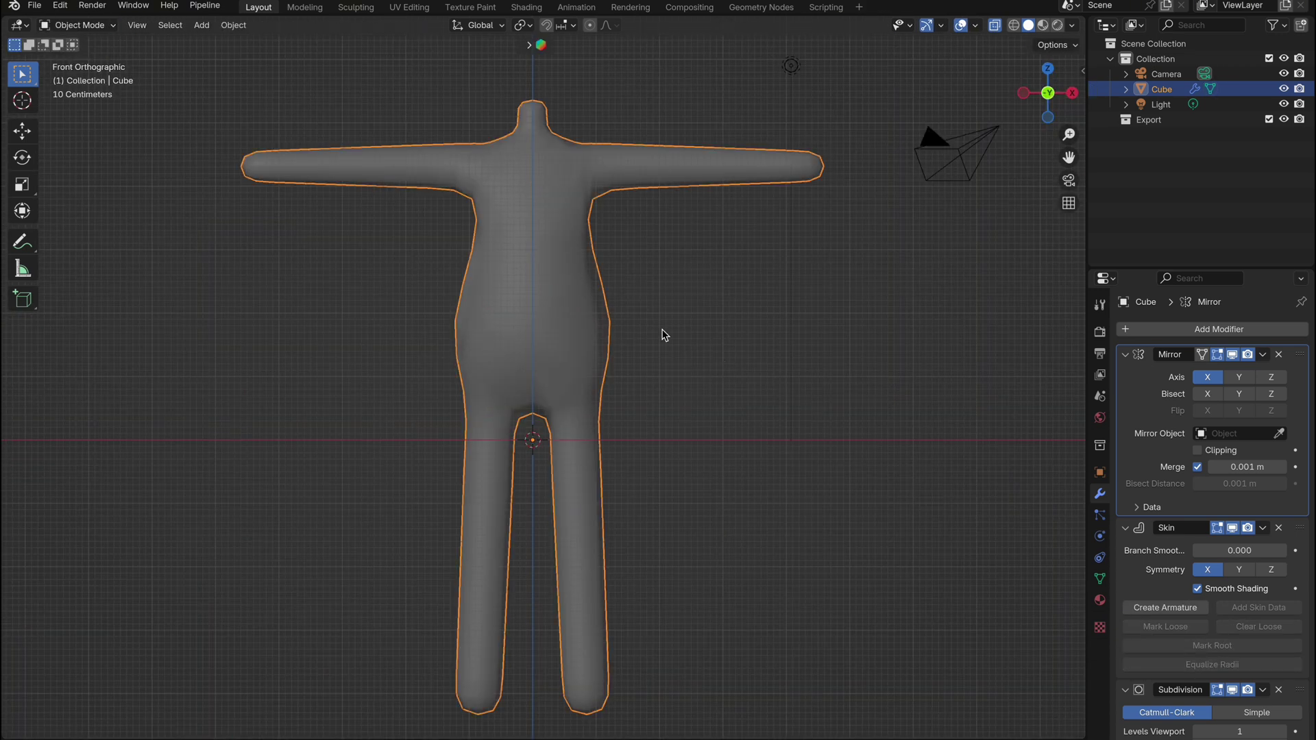
# - In Edit Mode from the top view, extrude a first finger branch diagonally from the arm's end vertex
pyautogui.moveTo(662, 330); pyautogui.dragTo(662, 330, button='middle')
pyautogui.click(1047, 70)
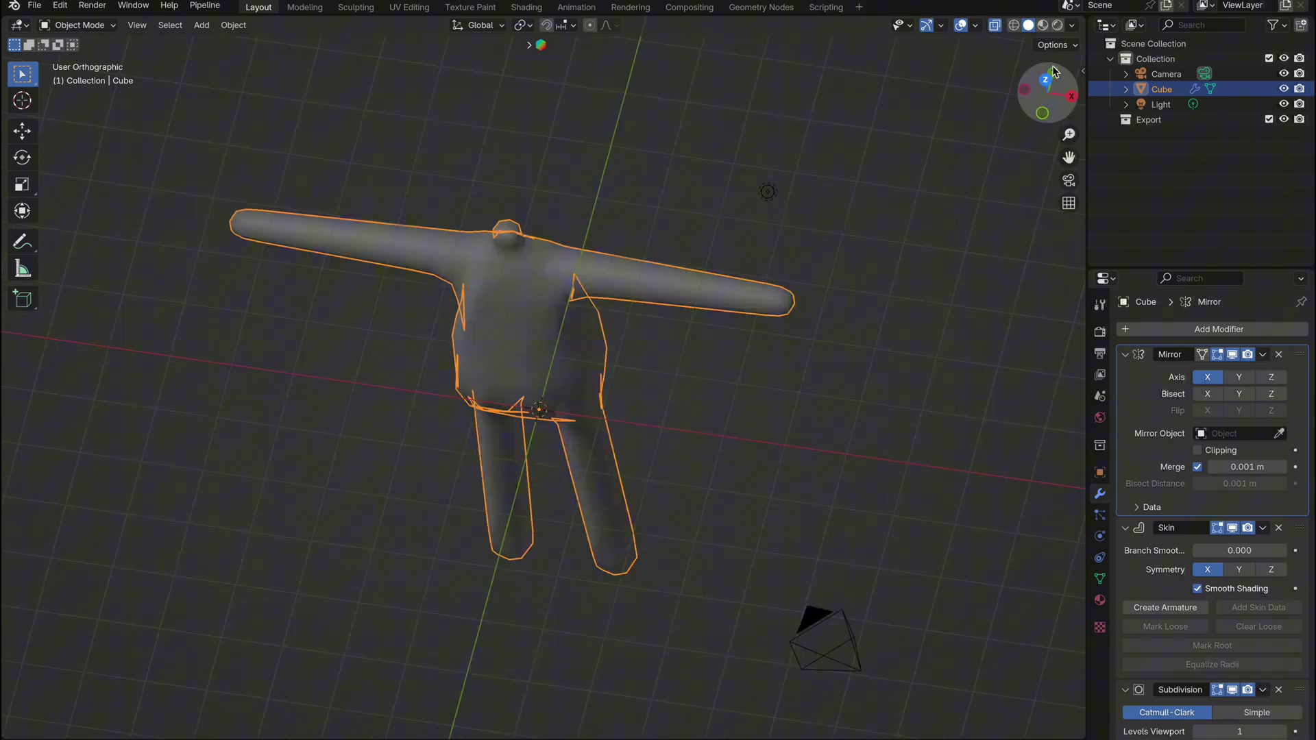
pyautogui.keyDown('shift'); pyautogui.moveTo(723, 393); pyautogui.dragTo(586, 373, button='middle'); pyautogui.keyUp('shift')
pyautogui.scroll(5, 723, 393)
pyautogui.press('Tab')
pyautogui.press('KP_Decimal')
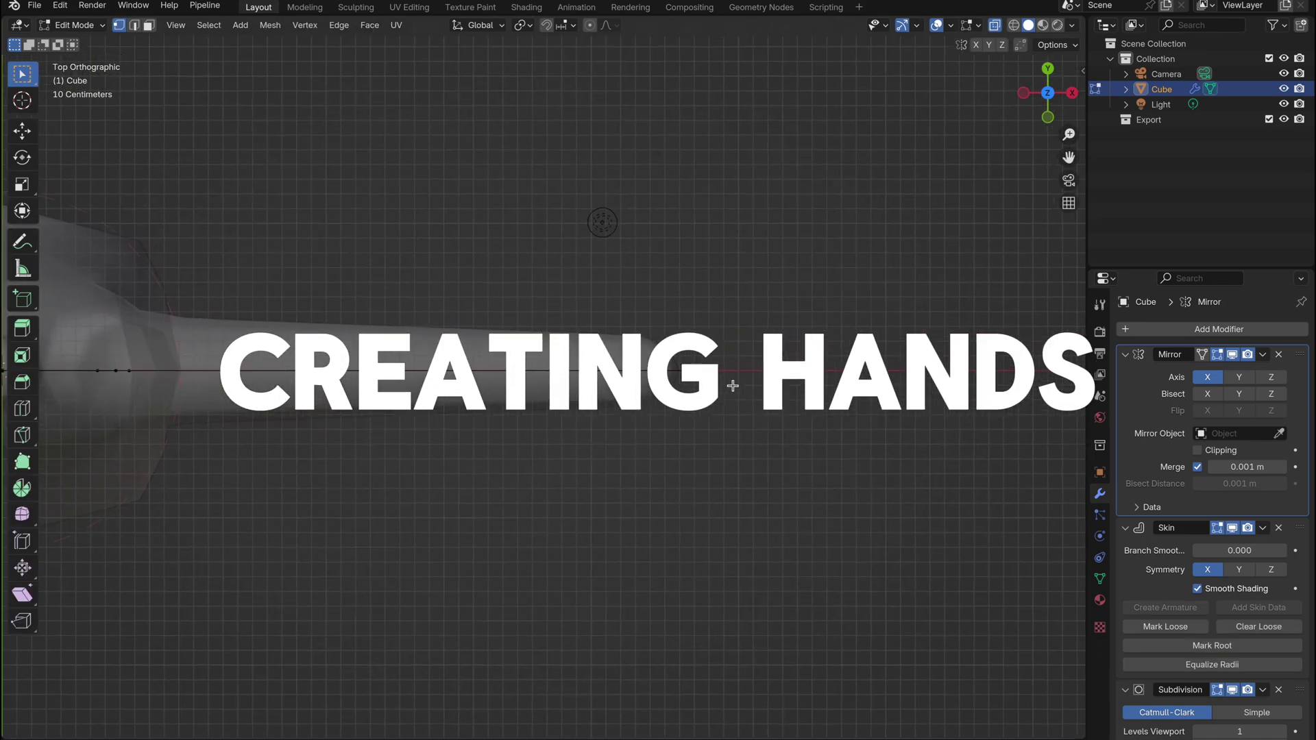
pyautogui.press('e')
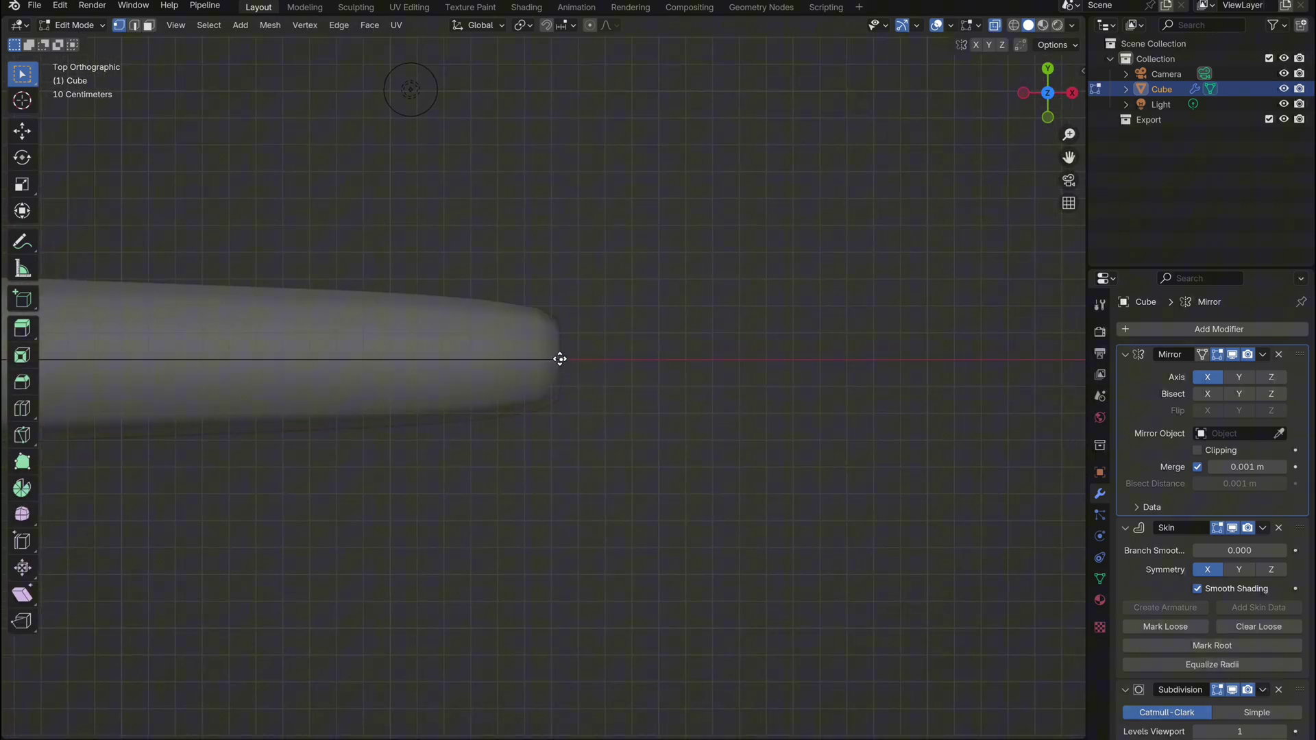
pyautogui.click(617, 299)
# - Extrude the second and third finger branches outward from the arm's end vertex, fanned beside the first branch
pyautogui.click(565, 360)
pyautogui.press('e')
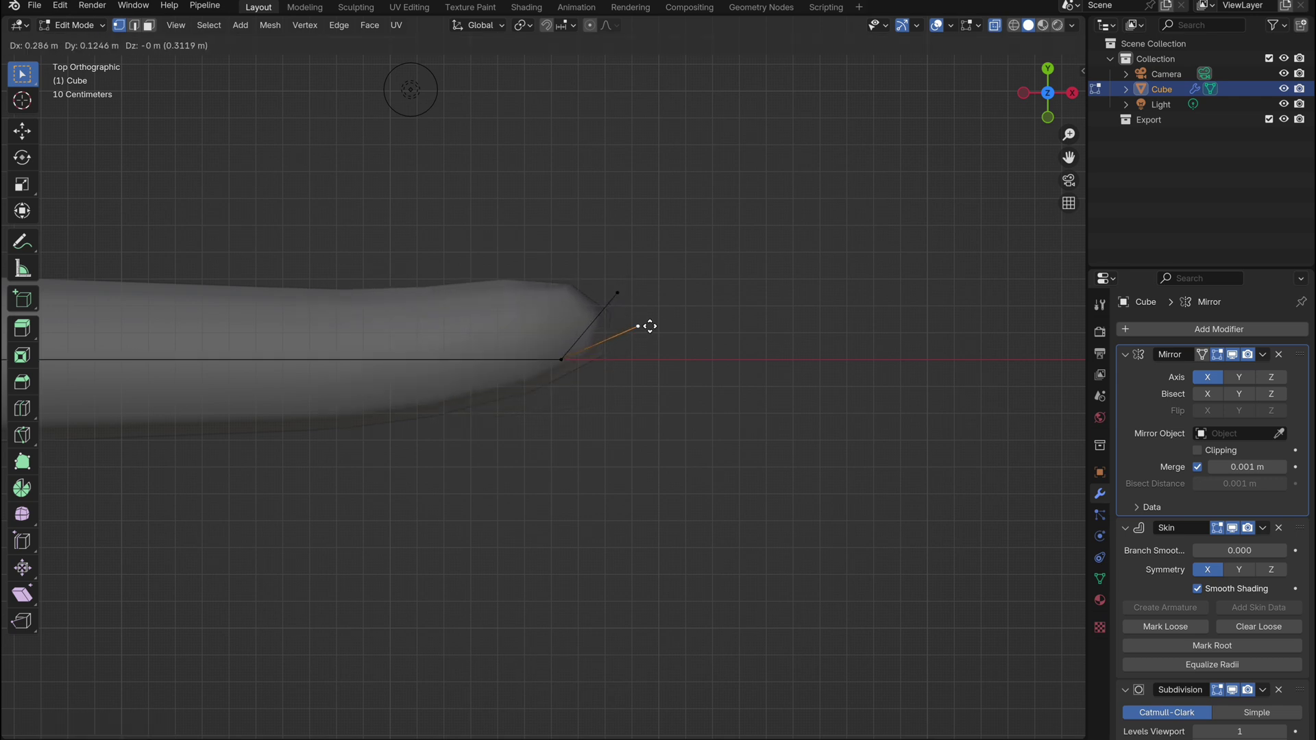
pyautogui.click(650, 337)
pyautogui.click(563, 364)
pyautogui.press('e')
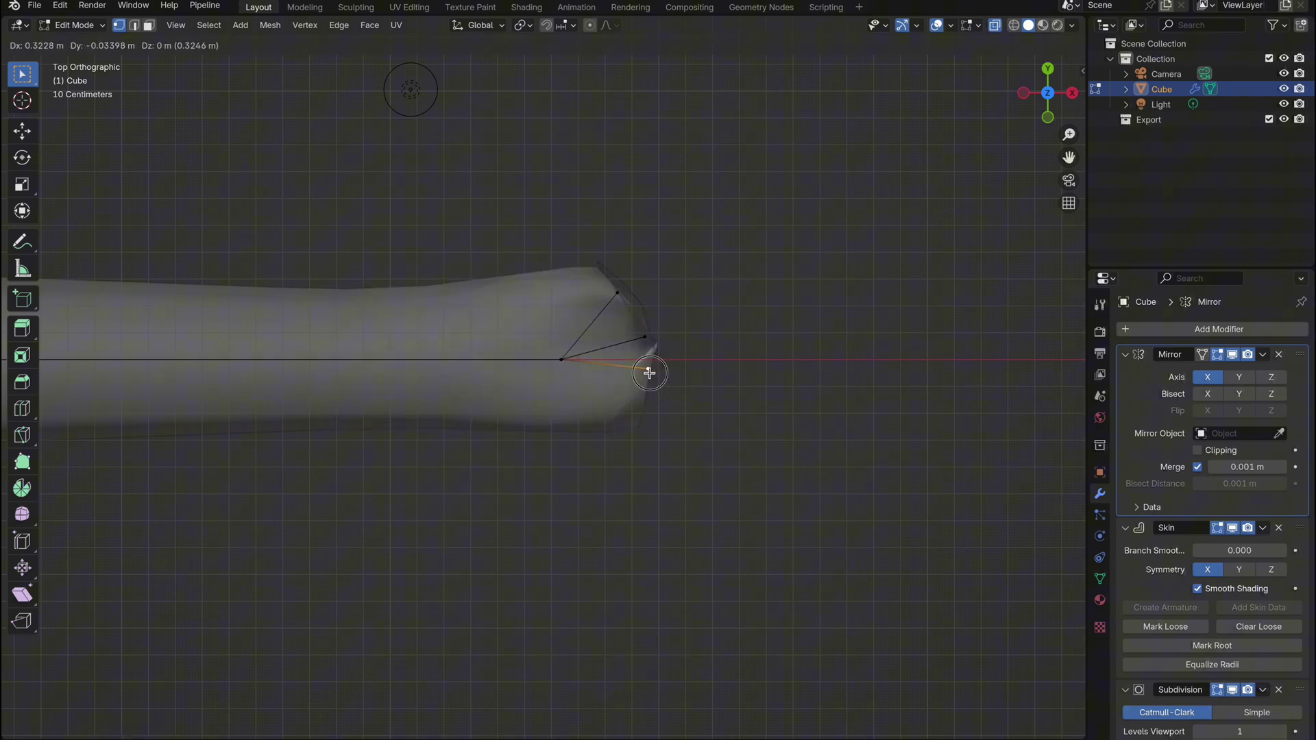
pyautogui.click(648, 369)
# - Extrude the fourth finger branch diagonally and a thumb branch straight toward the front from the arm's end vertex
pyautogui.click(561, 361)
pyautogui.press('e')
pyautogui.click(636, 401)
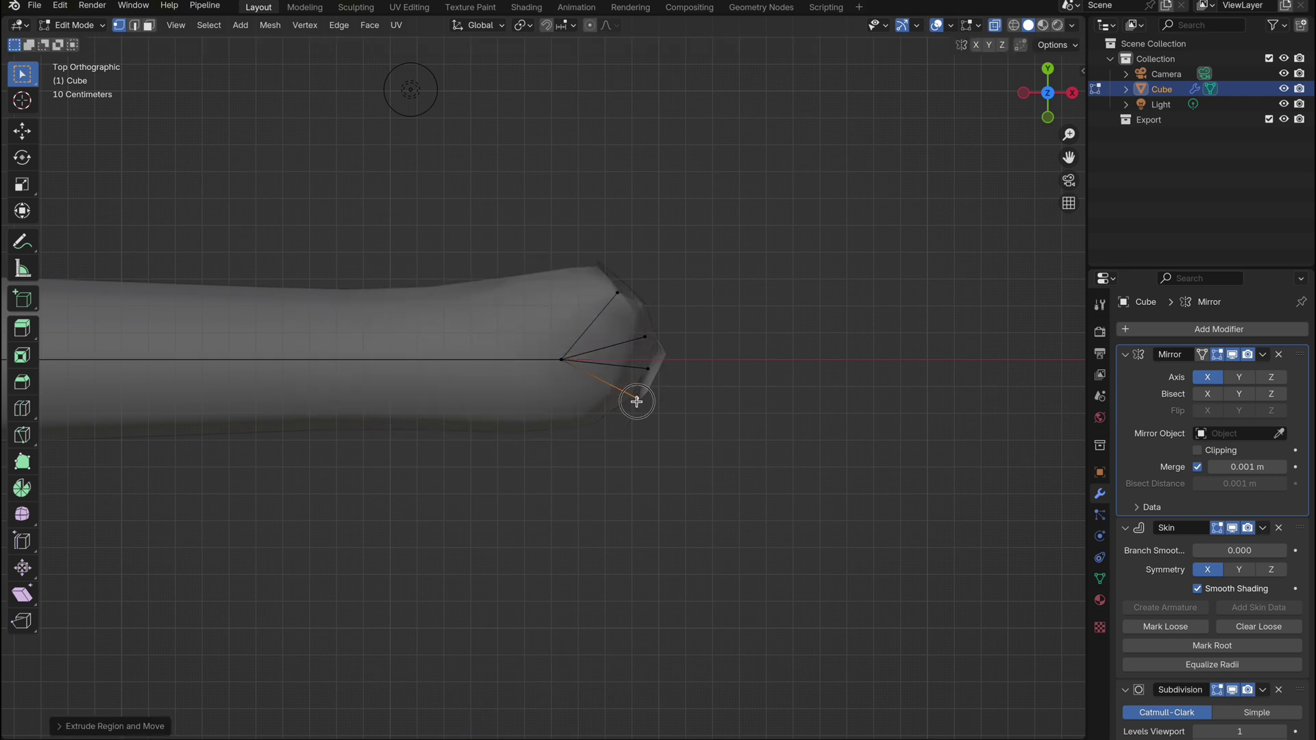
pyautogui.click(555, 361)
pyautogui.press('e')
pyautogui.click(560, 424)
# - Shift the first finger's base vertex slightly inward and extrude the outer segments of the first three fingers
pyautogui.click(618, 293)
pyautogui.press('g')
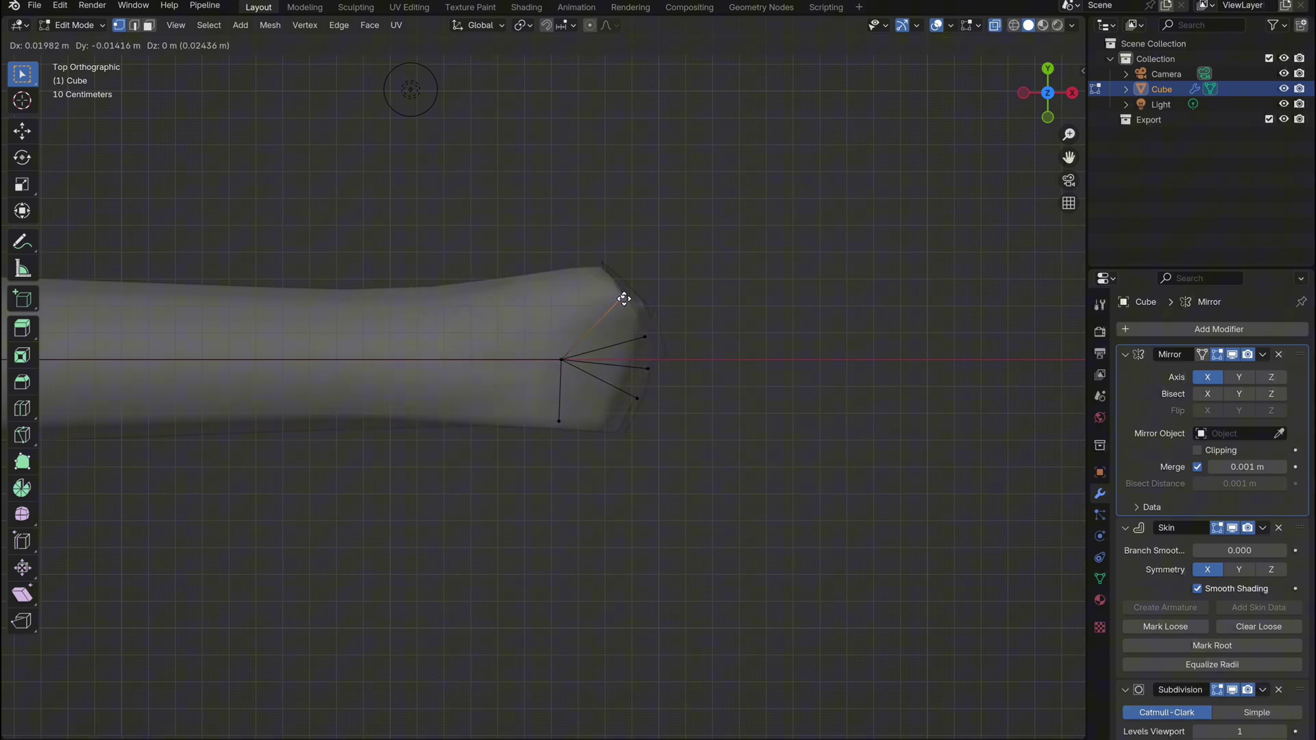
pyautogui.click(622, 308)
pyautogui.click(646, 337)
pyautogui.press('e')
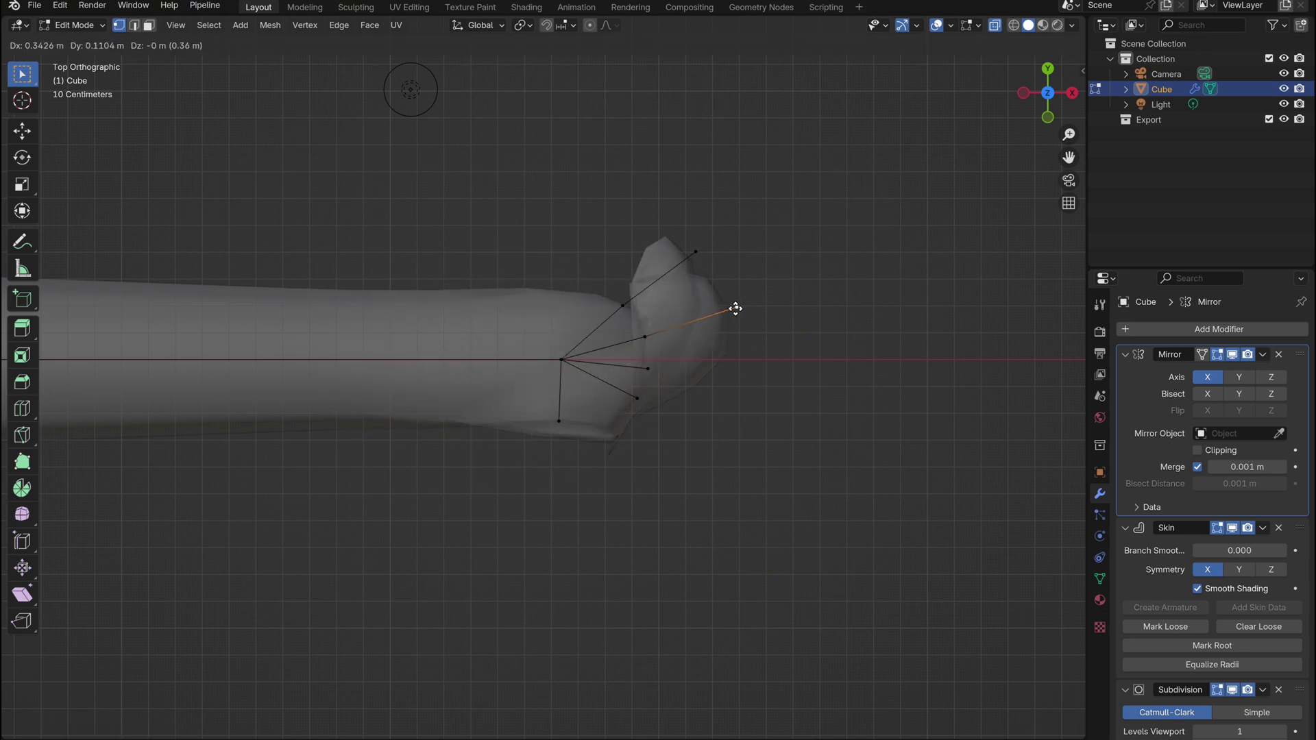
pyautogui.click(648, 370)
pyautogui.press('e')
pyautogui.click(745, 377)
# - Extrude the outer segments of the fourth finger and the thumb from their base vertices
pyautogui.click(638, 400)
pyautogui.press('e')
pyautogui.click(717, 451)
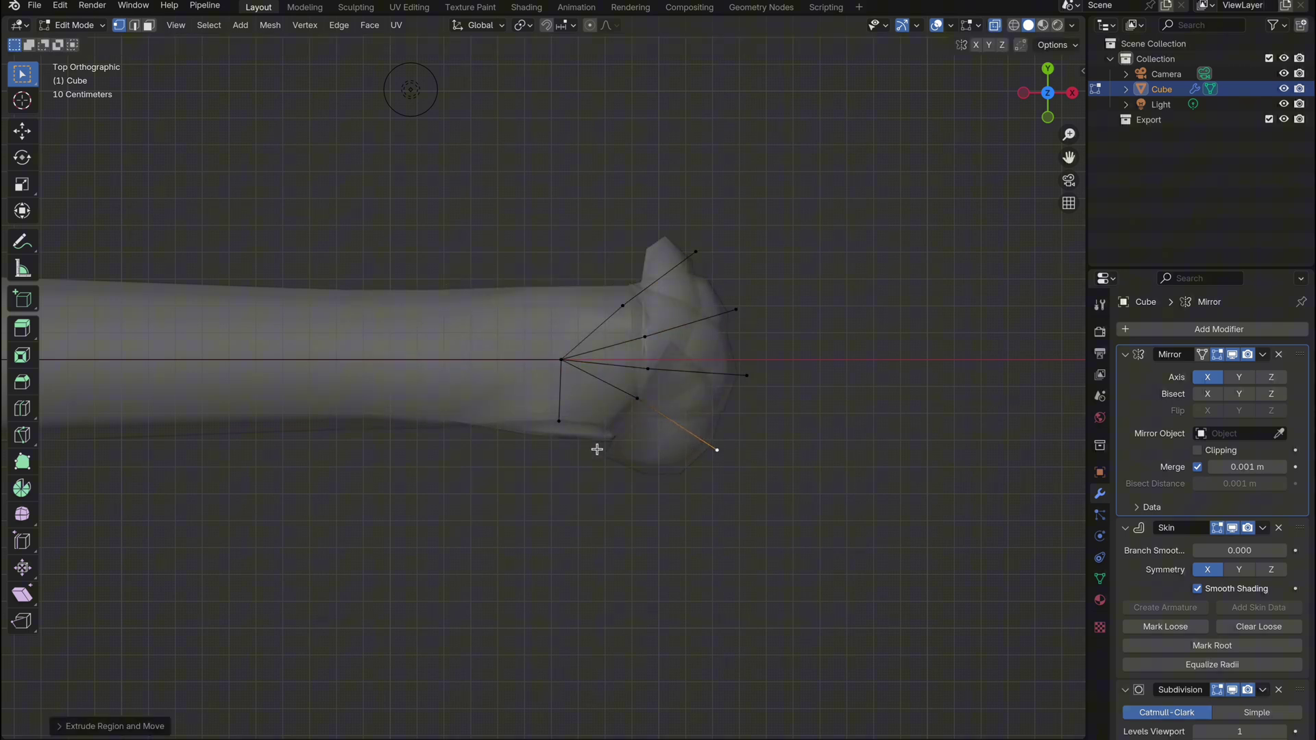
pyautogui.click(559, 421)
pyautogui.press('e')
pyautogui.click(559, 493)
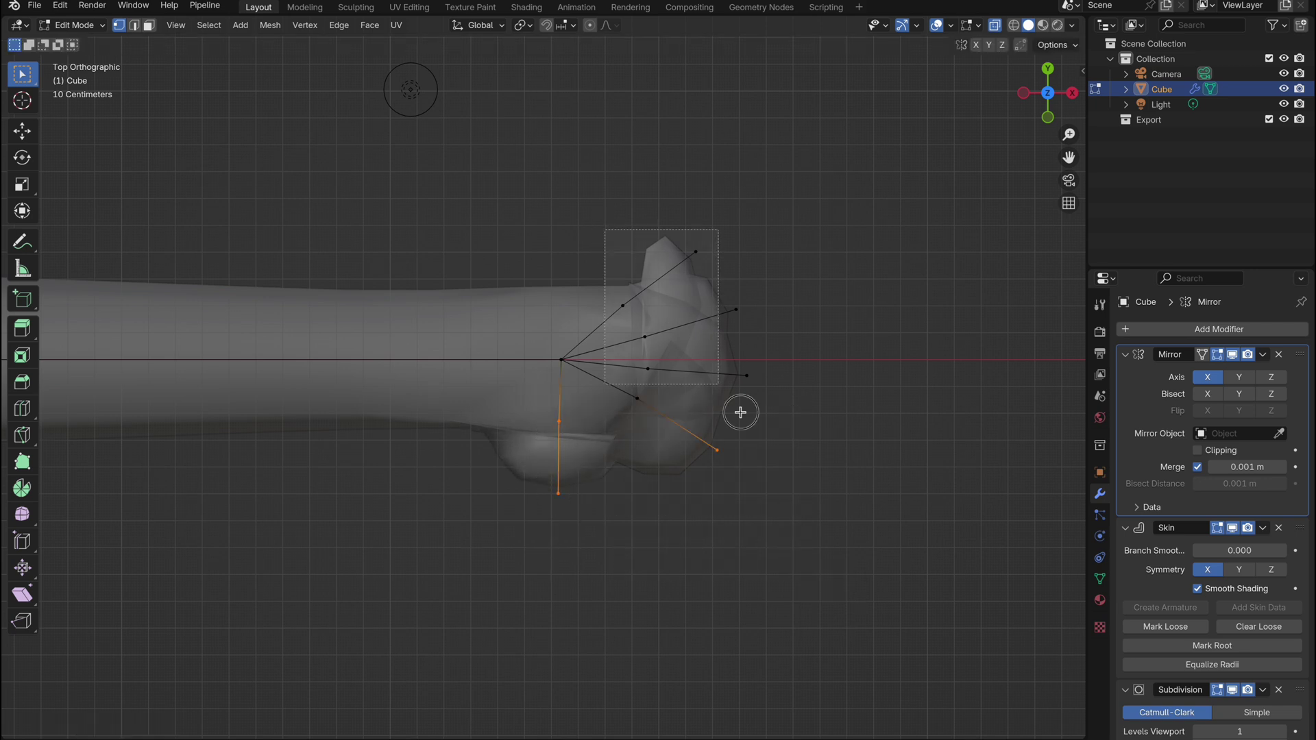
# - Select all finger and thumb vertices and shrink their skin radius into slim, separate fingers
pyautogui.keyDown('shift'); pyautogui.moveTo(741, 412); pyautogui.dragTo(748, 410); pyautogui.keyUp('shift')
pyautogui.hotkey('ctrl', 'a')
pyautogui.click(735, 334)
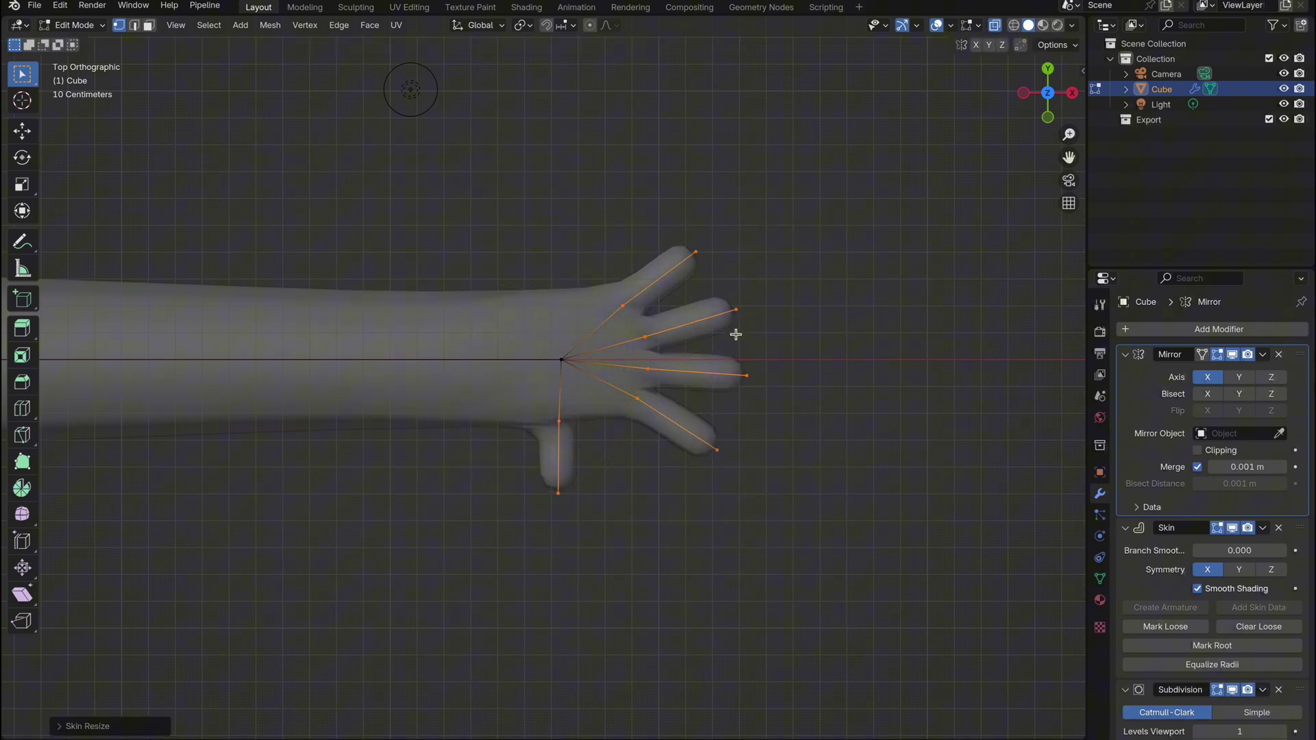
# - Move the tip vertices of the second, third and fourth fingers outward to lengthen those fingers
pyautogui.press('g')
pyautogui.click(765, 295)
pyautogui.click(746, 376)
pyautogui.press('g')
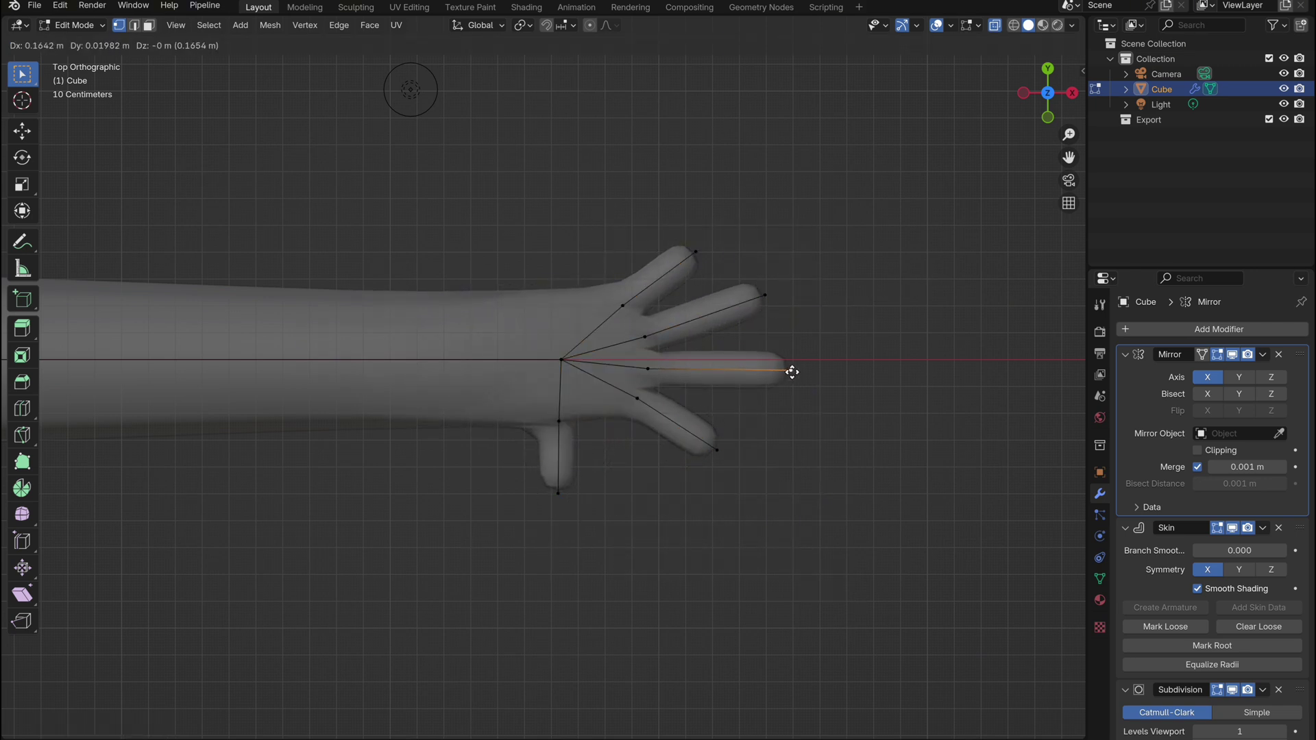
pyautogui.click(791, 370)
pyautogui.click(717, 450)
pyautogui.press('g')
pyautogui.click(733, 441)
# - Reposition the four fingertip vertices closer together, shortening the middle finger slightly, for a more even finger spread
pyautogui.click(695, 252)
pyautogui.press('g')
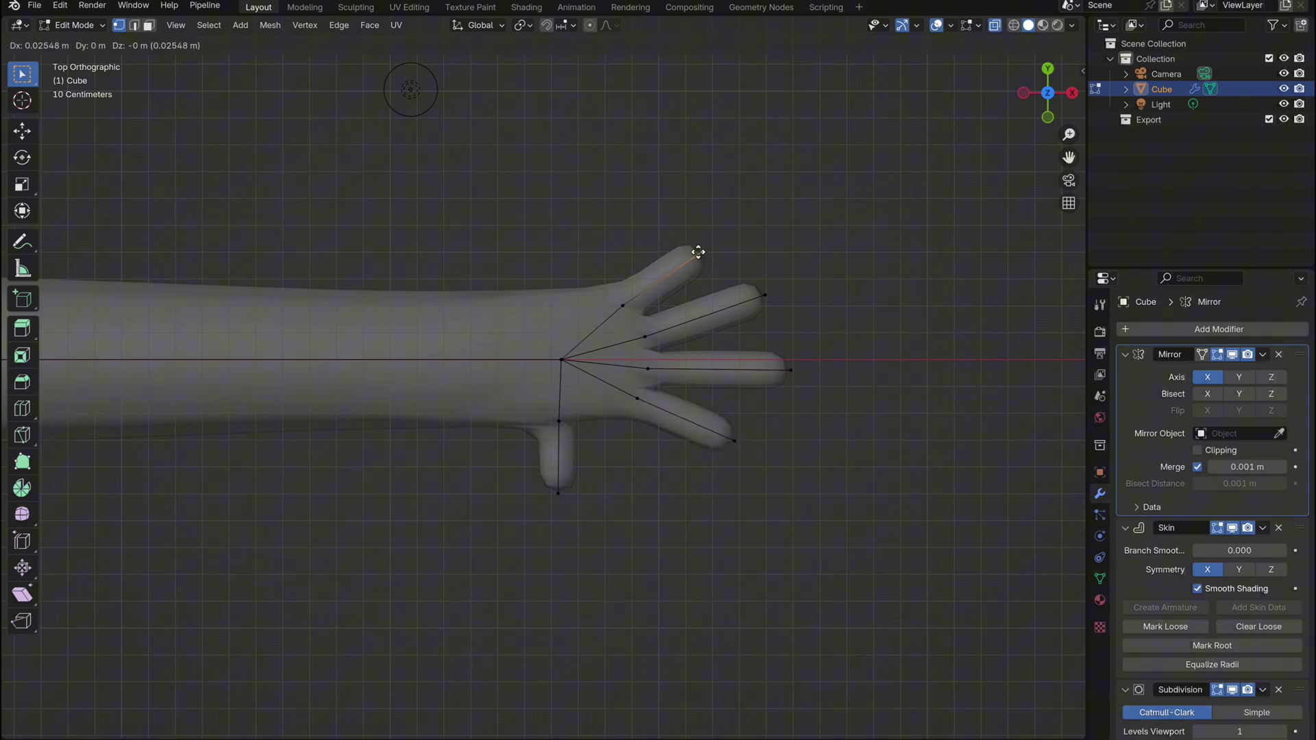
pyautogui.click(704, 264)
pyautogui.click(765, 295)
pyautogui.press('g')
pyautogui.click(764, 306)
pyautogui.click(783, 371)
pyautogui.click(735, 441)
pyautogui.press('g')
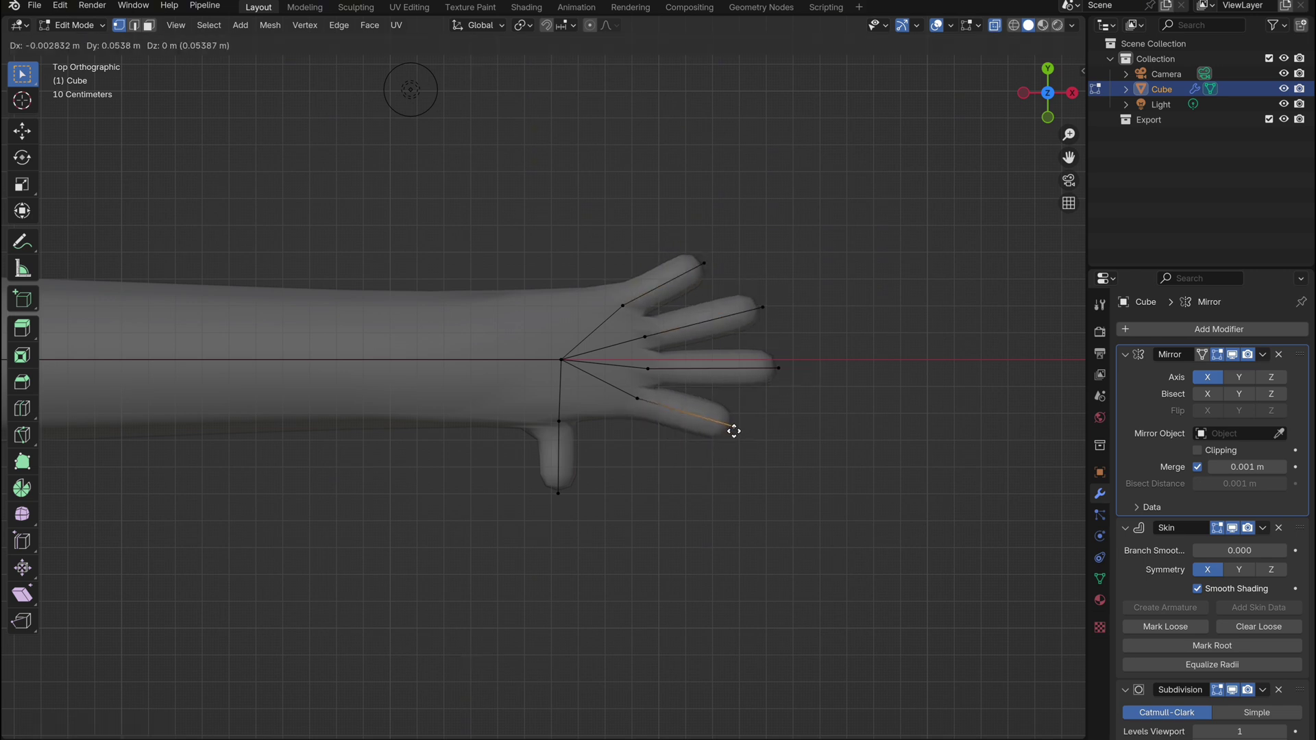
pyautogui.click(733, 429)
# - Angle the thumb toward the fingers by moving its tip vertex outward and its base vertex slightly away from the palm
pyautogui.click(559, 493)
pyautogui.press('g')
pyautogui.click(611, 495)
pyautogui.click(559, 422)
pyautogui.press('g')
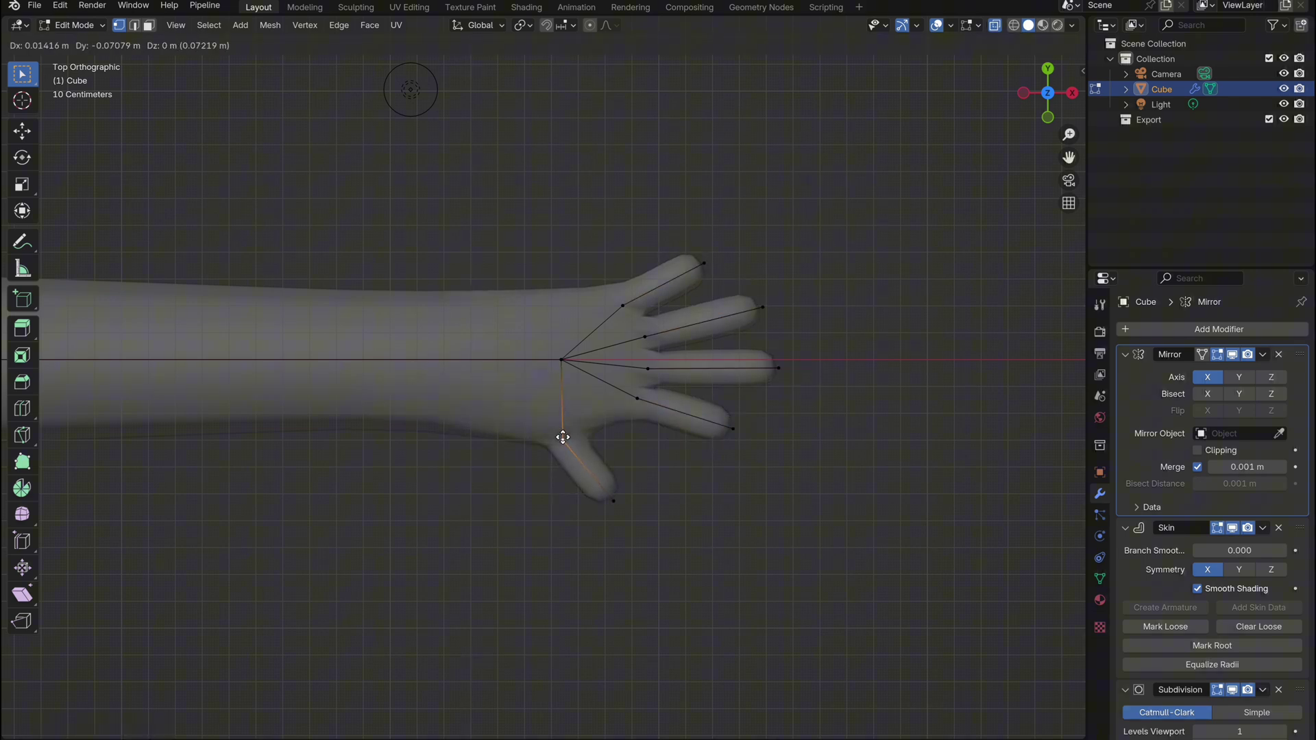
pyautogui.click(565, 434)
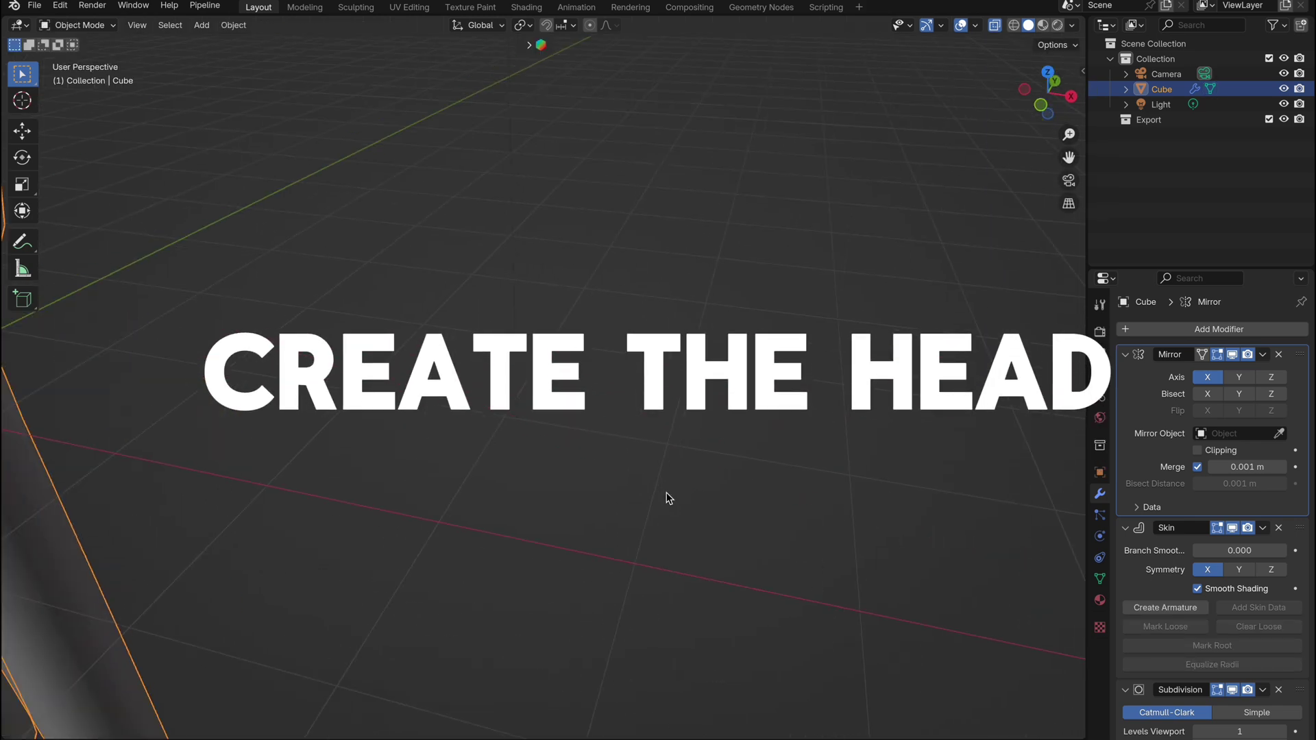
# - Turn off X-ray and set the body's Subdivision Surface viewport level to 2
pyautogui.click(623, 441)
pyautogui.click(997, 26)
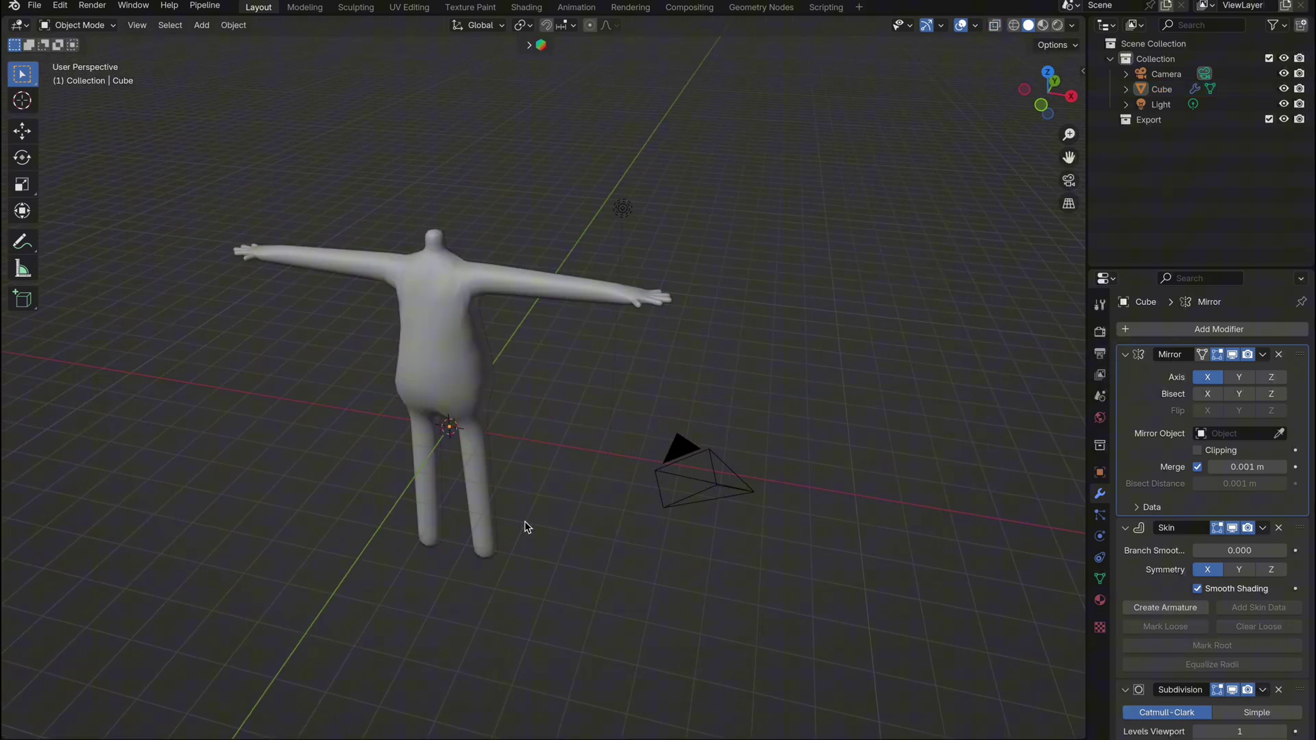
pyautogui.scroll(1, 495, 459)
pyautogui.moveTo(495, 460); pyautogui.dragTo(472, 445, button='middle')
pyautogui.click(610, 404)
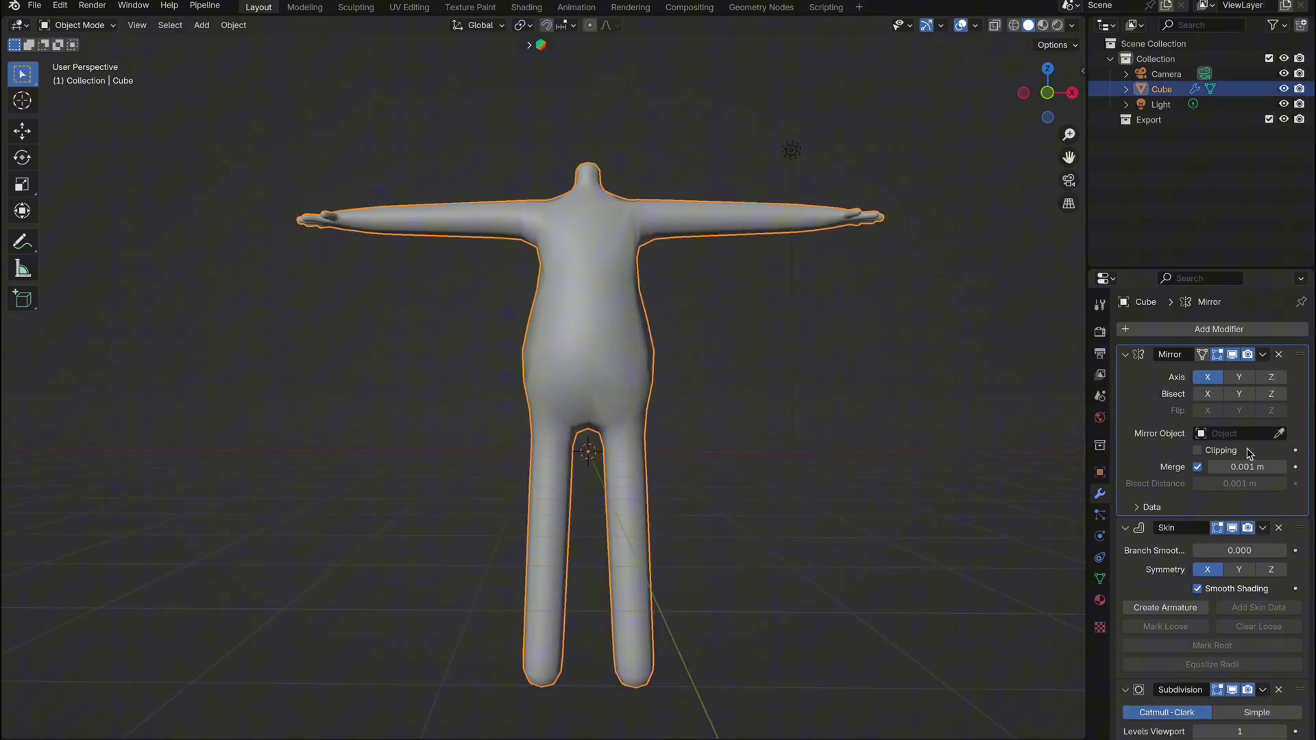
pyautogui.click(1282, 732)
pyautogui.moveTo(655, 475); pyautogui.dragTo(655, 475, button='middle')
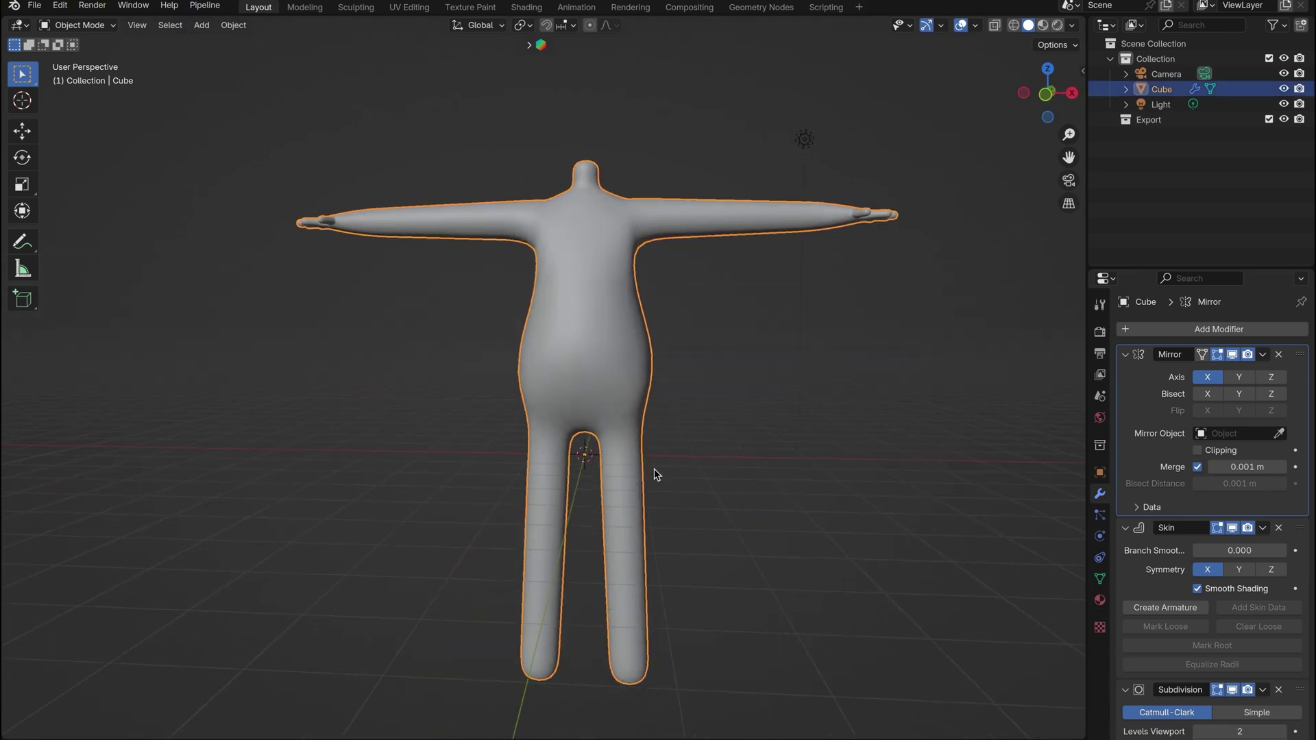
# - In front view, add a cube mesh and move it up onto the neck as the head
pyautogui.press('KP_1')
pyautogui.hotkey('shift', 'a')
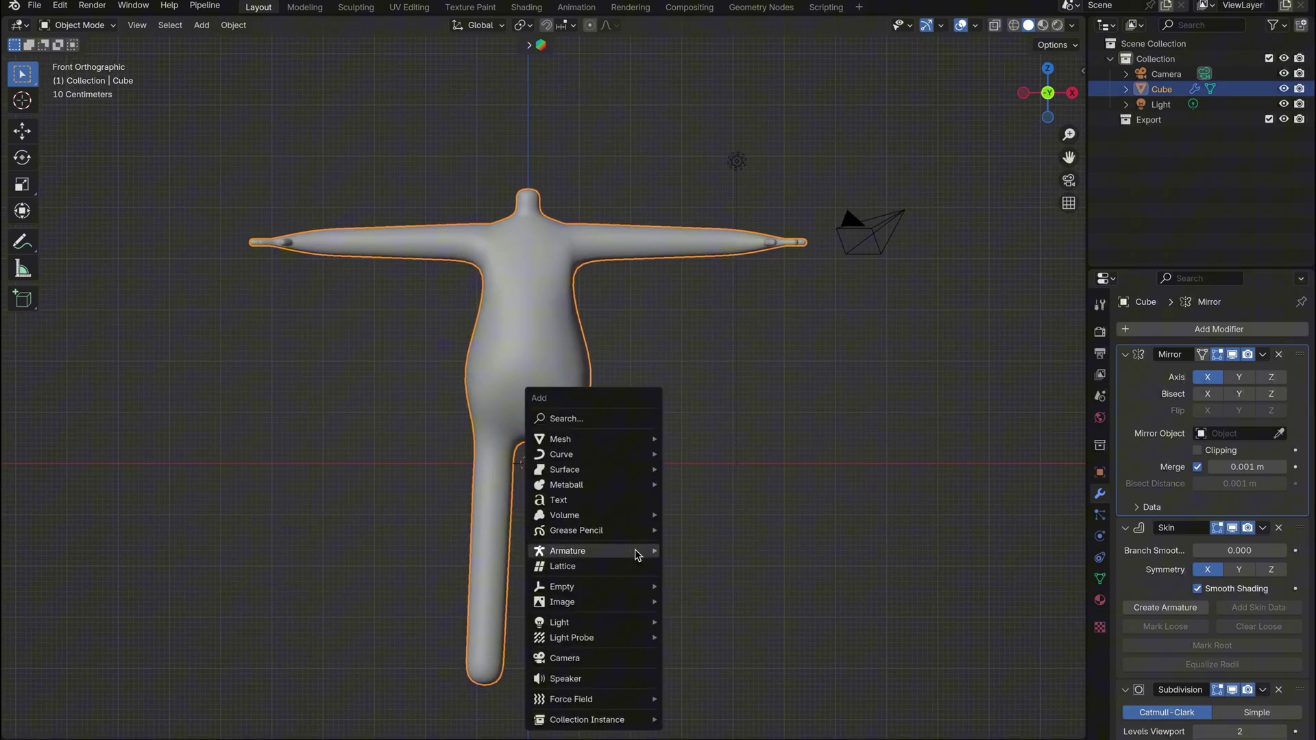
pyautogui.moveTo(610, 452)
pyautogui.click(706, 454)
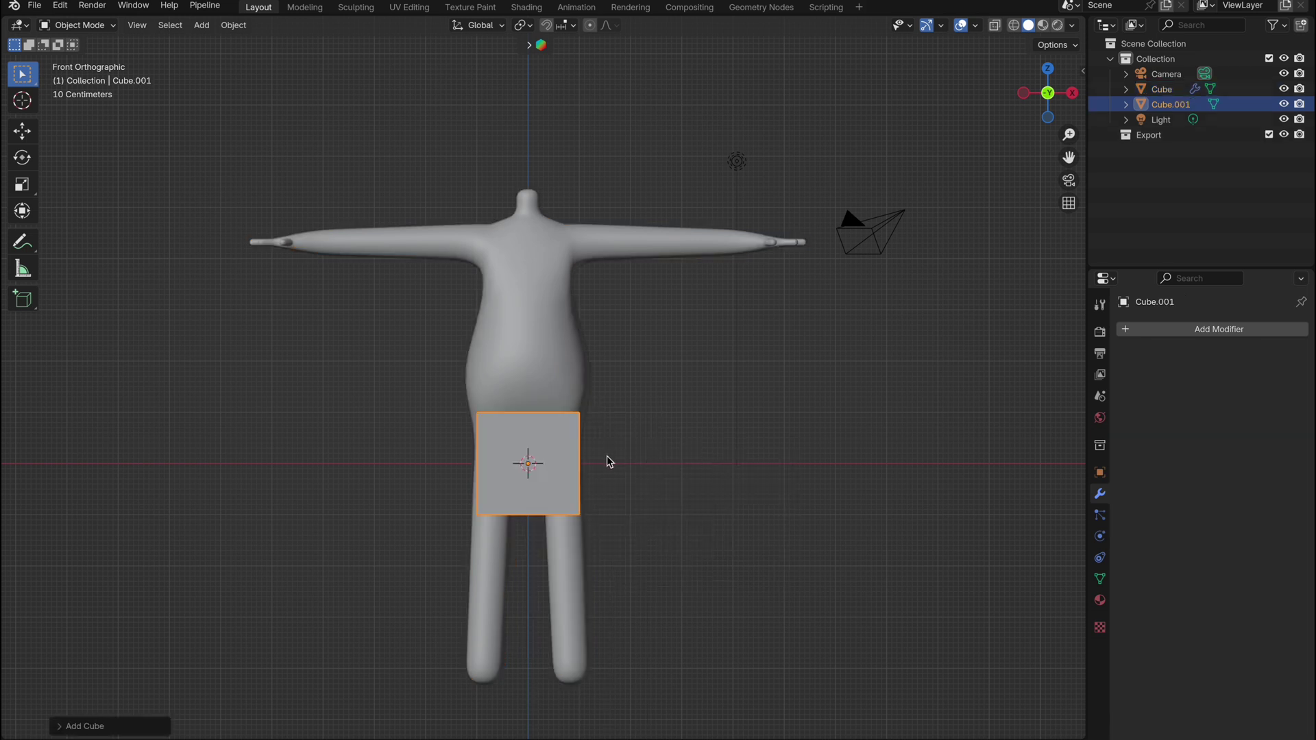
pyautogui.click(589, 151)
# - Add a Subdivision Surface modifier to the head cube with viewport level 2
pyautogui.click(1175, 330)
pyautogui.moveTo(1177, 330)
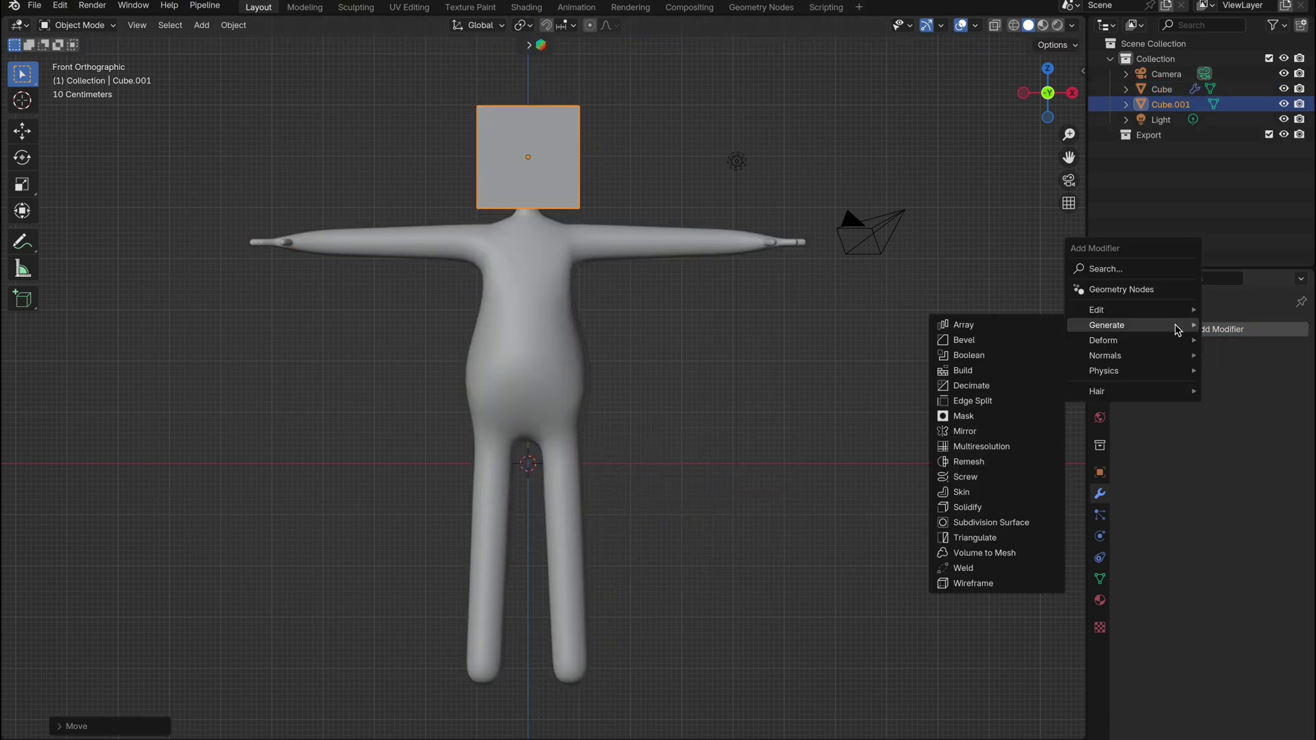
pyautogui.click(991, 522)
pyautogui.click(1282, 396)
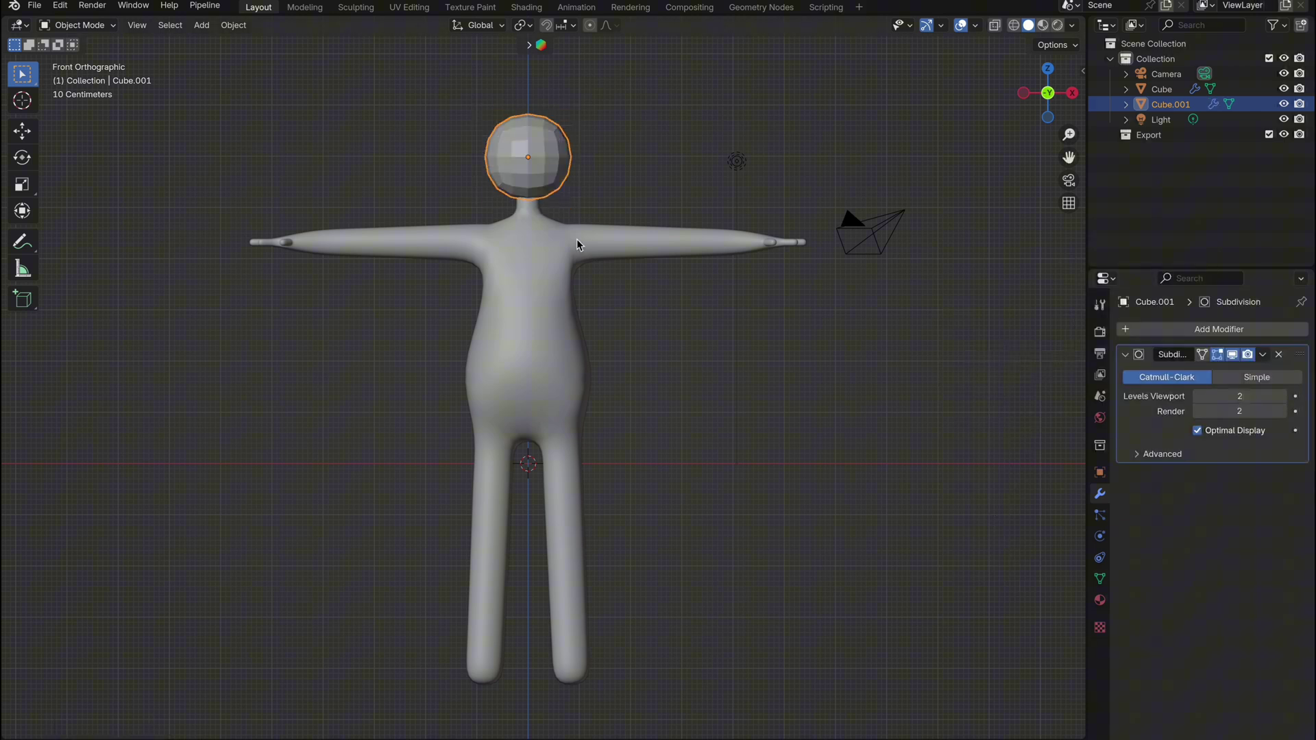
# - In Edit Mode, add a horizontal loop cut around the middle of the head cube
pyautogui.moveTo(577, 239); pyautogui.dragTo(590, 294, button='middle')
pyautogui.scroll(4, 578, 240)
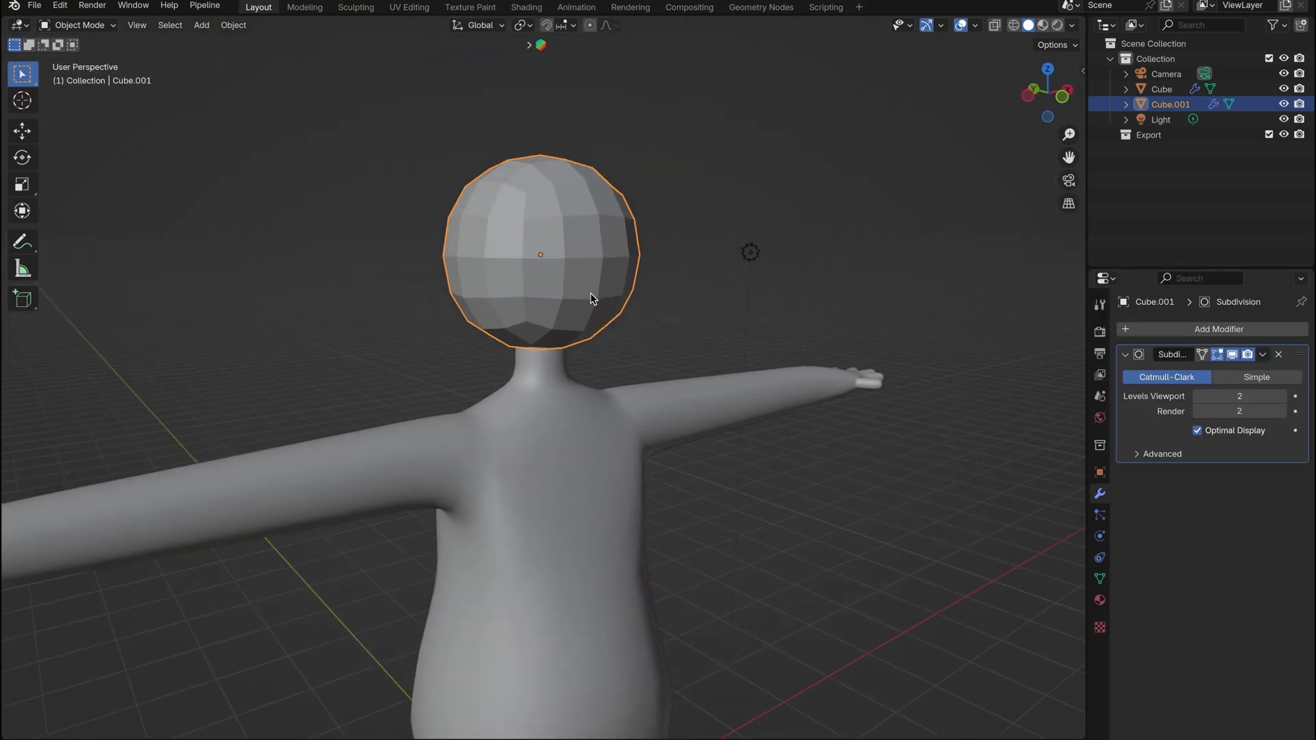
pyautogui.press('Tab')
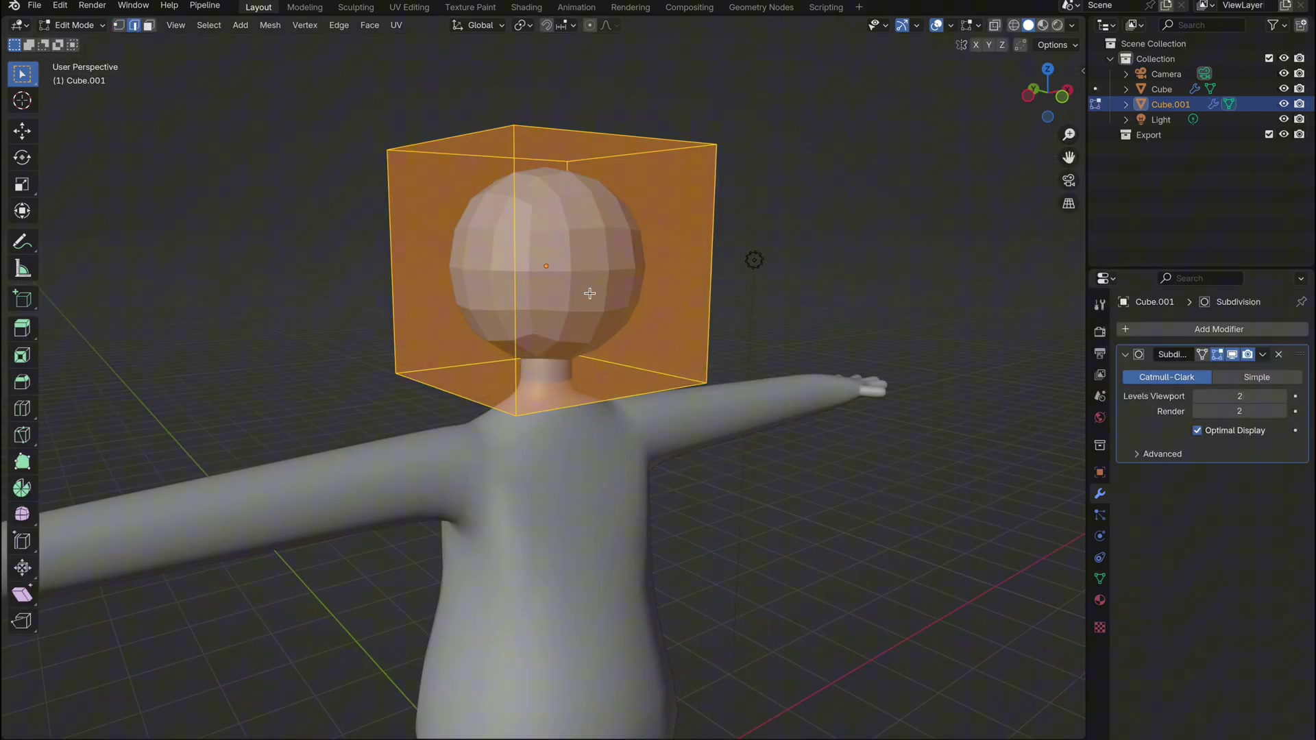
pyautogui.hotkey('ctrl', 'r')
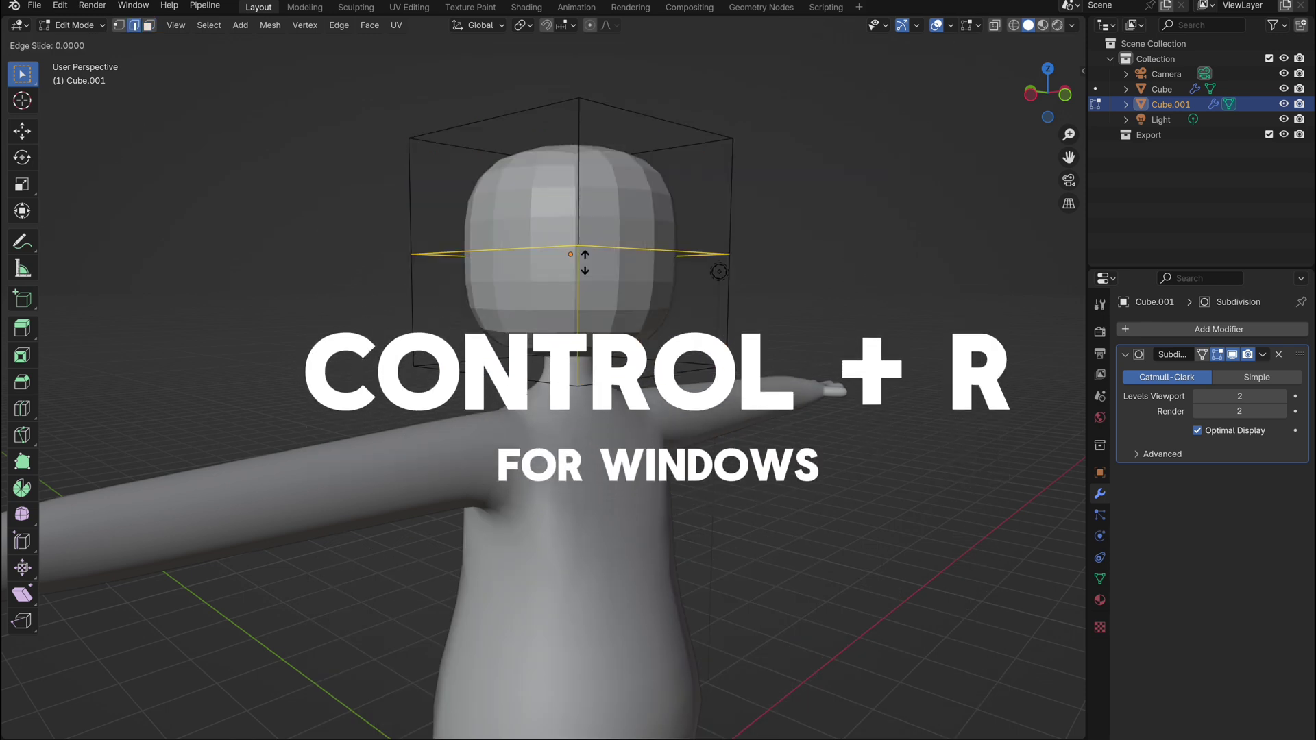
pyautogui.click(584, 248)
pyautogui.scroll(-2, 583, 248)
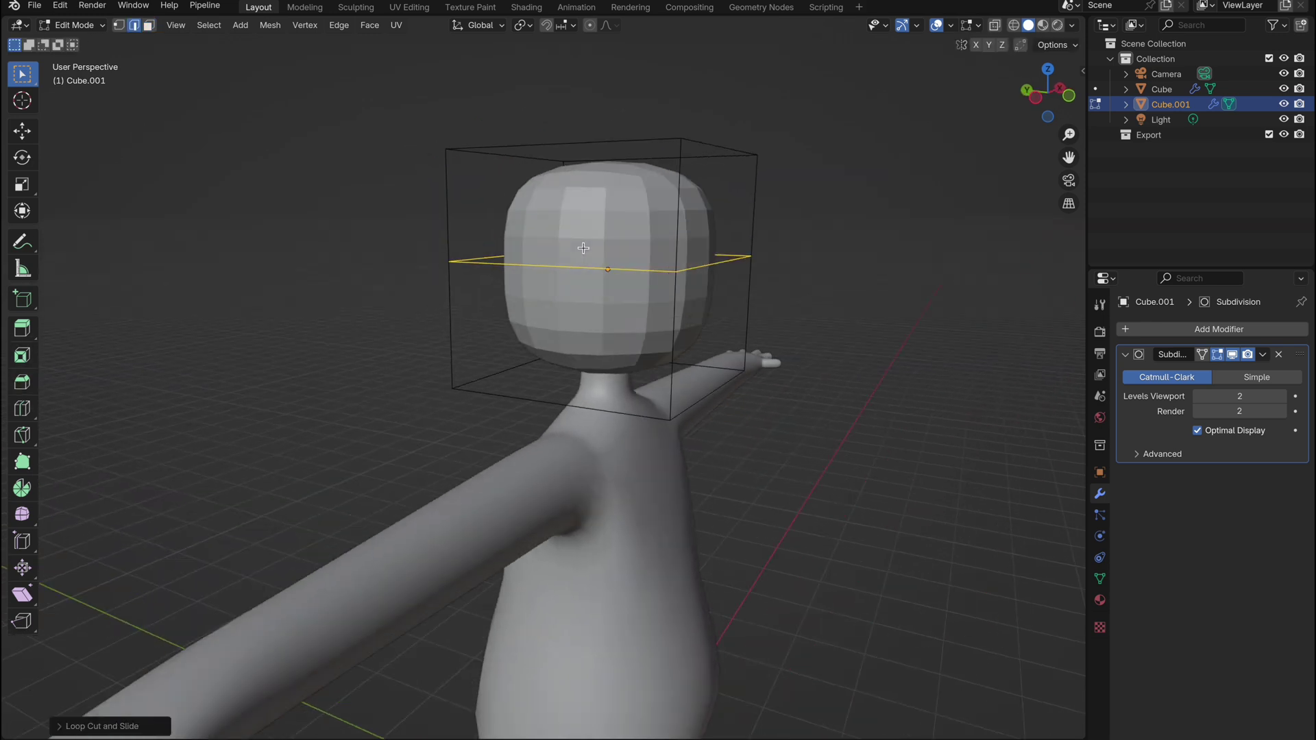
# - Raise the bottom back edge of the head cube along the Z axis
pyautogui.moveTo(583, 248); pyautogui.dragTo(552, 356, button='middle')
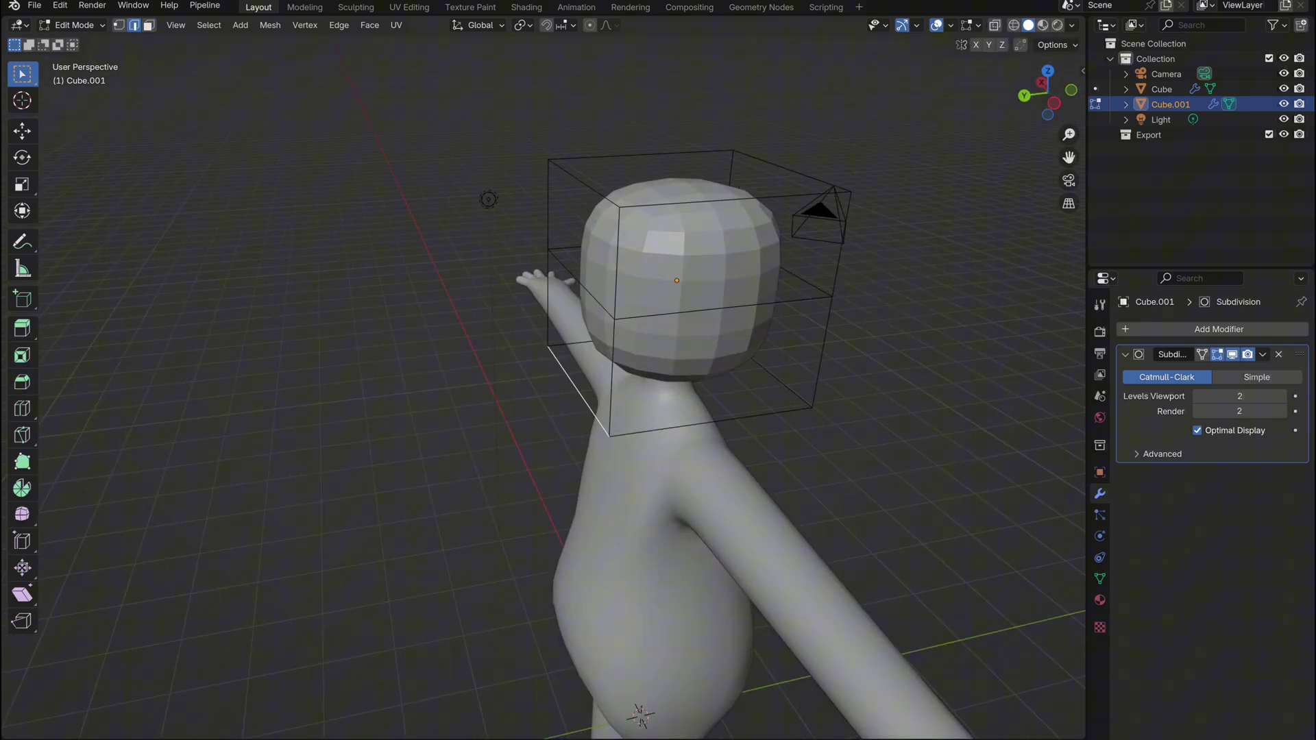
pyautogui.press('g')
pyautogui.press('z')
pyautogui.click(727, 405)
# - Lower the bottom front edge of the head cube along Z to form the chin, and return to Object Mode
pyautogui.moveTo(727, 404); pyautogui.dragTo(614, 377, button='middle')
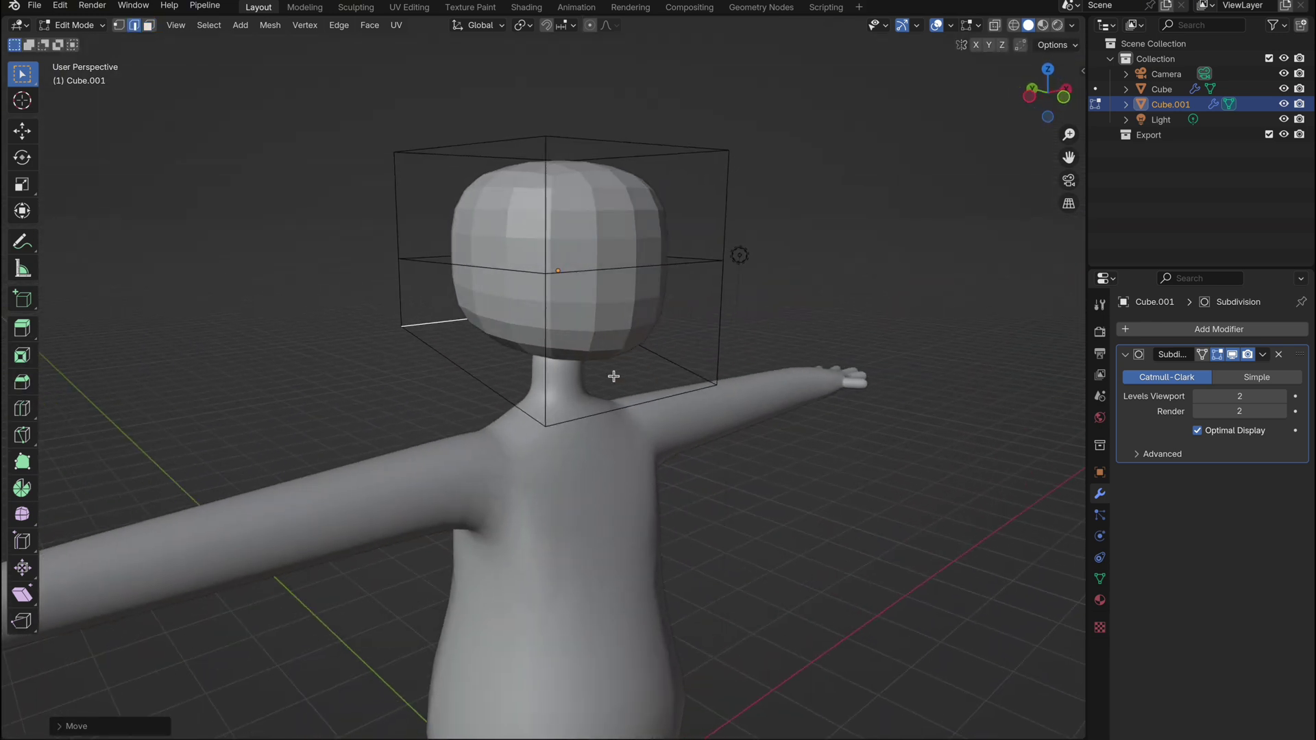
pyautogui.press('g')
pyautogui.press('z')
pyautogui.click(628, 446)
pyautogui.press('Tab')
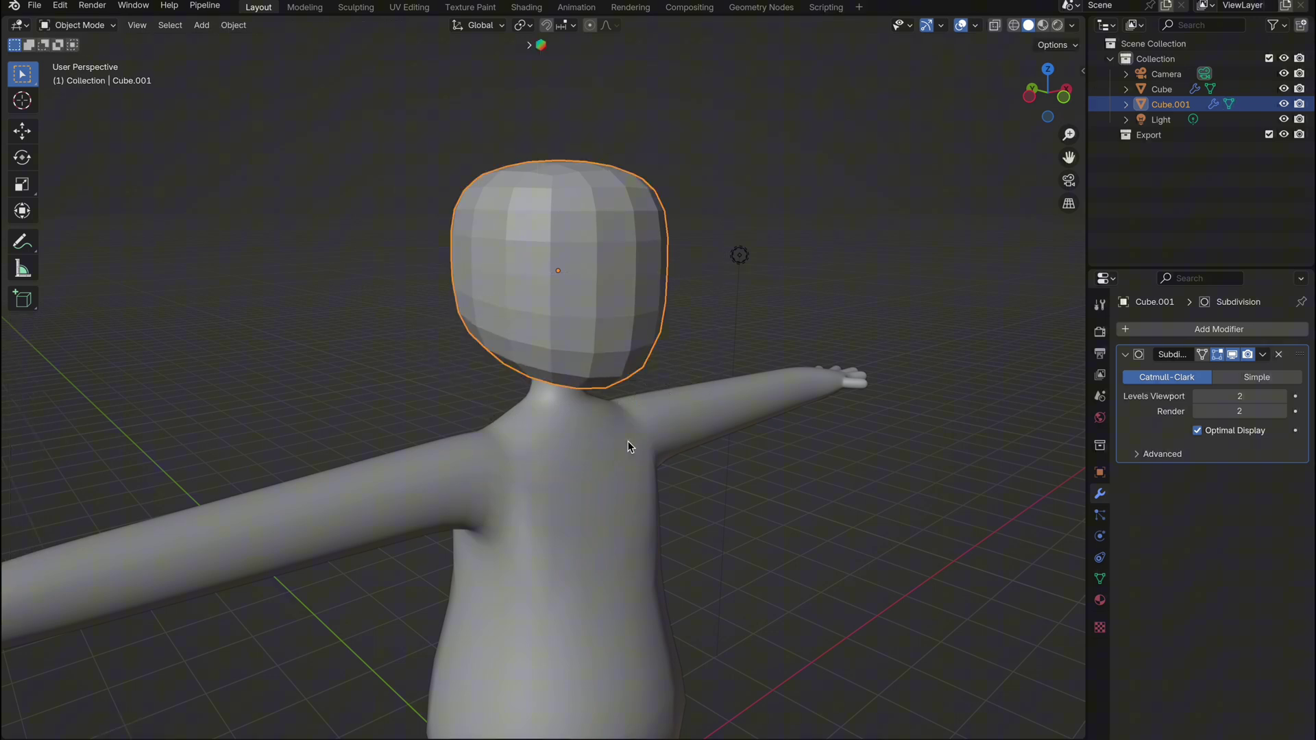
# - Apply Shade Auto Smooth to the head and set its Subdivision Surface viewport level to 3
pyautogui.rightClick(592, 309)
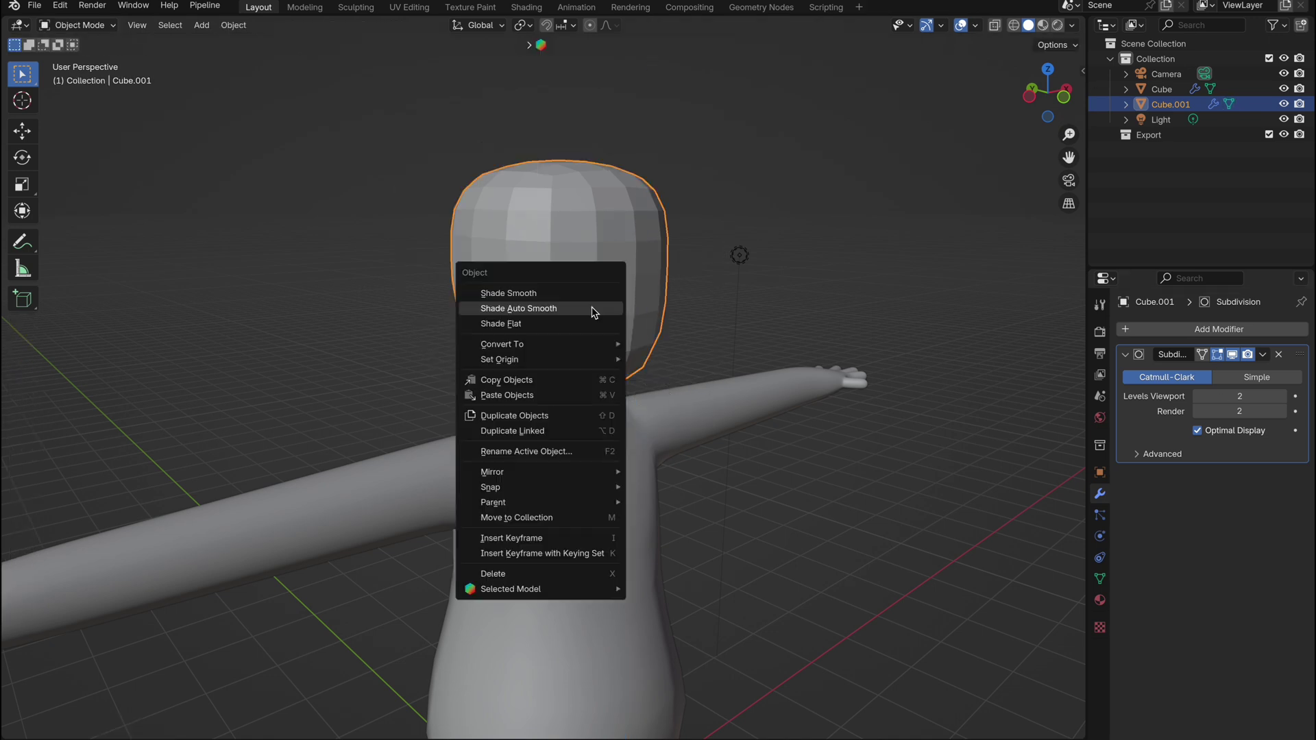
pyautogui.click(592, 310)
pyautogui.hotkey('ctrl', '3')
# - In front view, select the head and body together and scale both down
pyautogui.moveTo(946, 521); pyautogui.dragTo(861, 491, button='middle')
pyautogui.scroll(-2, 861, 491)
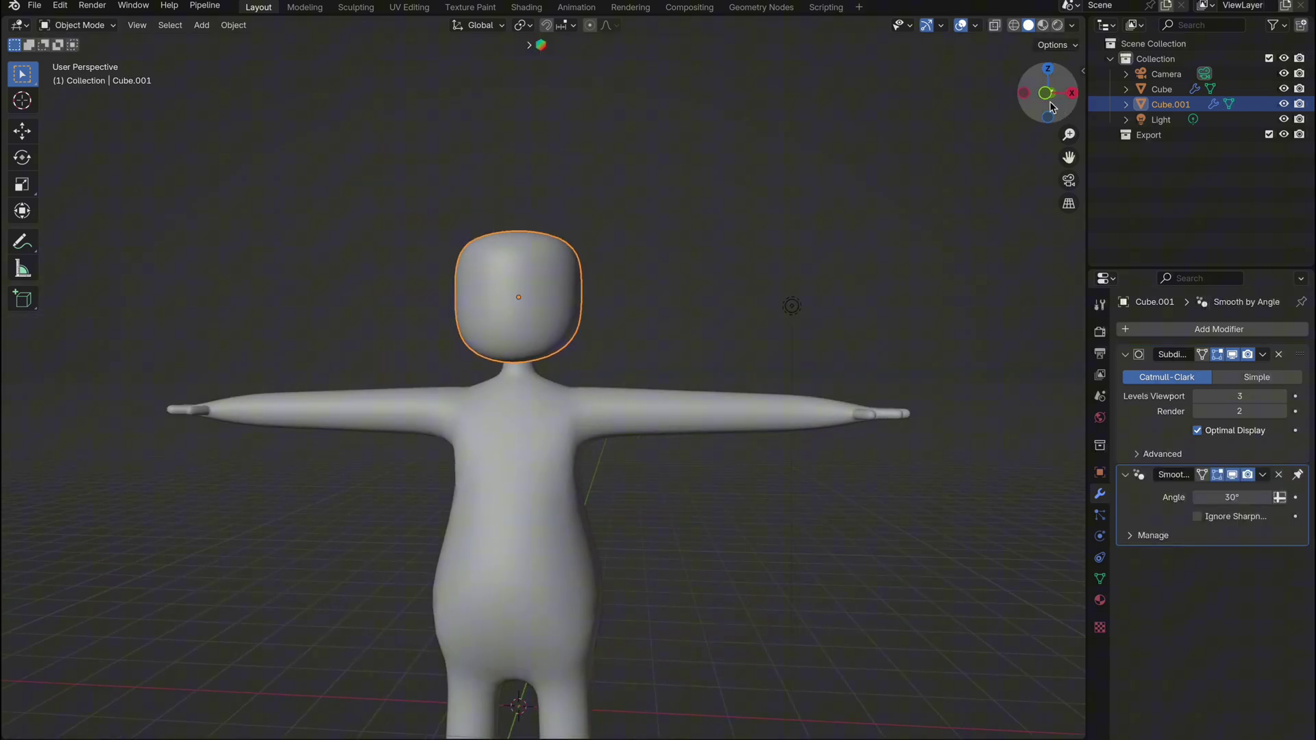
pyautogui.keyDown('shift'); pyautogui.moveTo(720, 521); pyautogui.dragTo(753, 424, button='middle'); pyautogui.keyUp('shift')
pyautogui.scroll(-2, 720, 415)
pyautogui.press('KP_1')
pyautogui.moveTo(309, 160); pyautogui.dragTo(796, 667)
pyautogui.press('s')
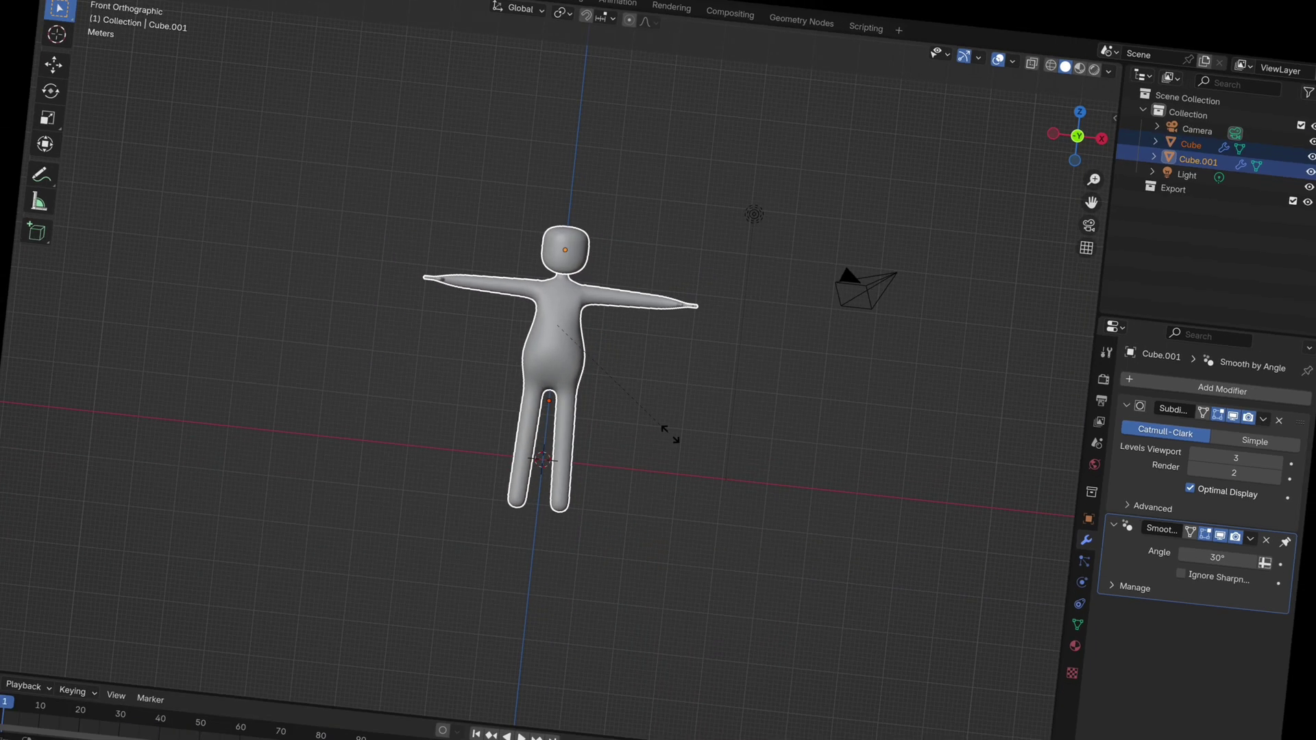
pyautogui.click(689, 442)
# - Move the head and body up about 1.75 m along Z so the feet rest on the grid floor
pyautogui.press('g')
pyautogui.press('z')
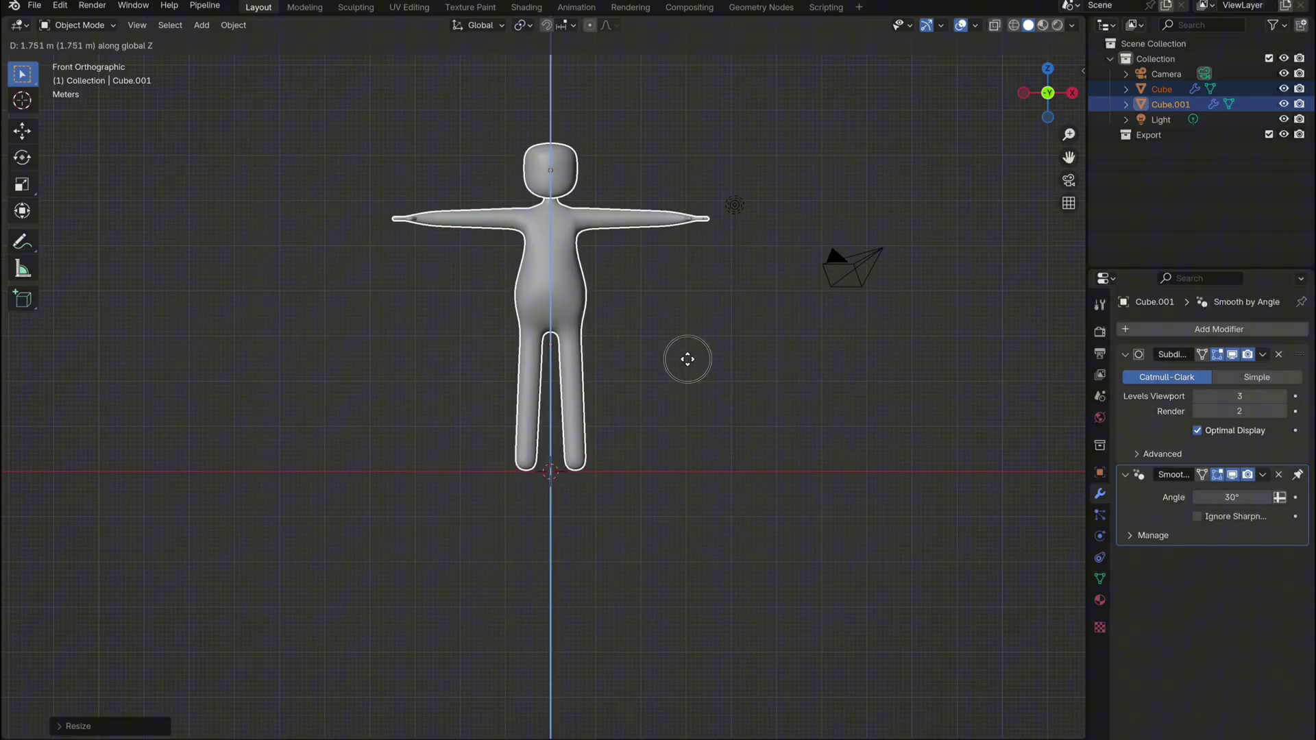
pyautogui.click(690, 362)
# - In Edit Mode with X-ray on, move the leg's bottom vertex inward to straighten the leg
pyautogui.scroll(4, 622, 288)
pyautogui.keyDown('shift'); pyautogui.moveTo(623, 284); pyautogui.dragTo(629, 362, button='middle'); pyautogui.keyUp('shift')
pyautogui.press('Tab')
pyautogui.click(994, 25)
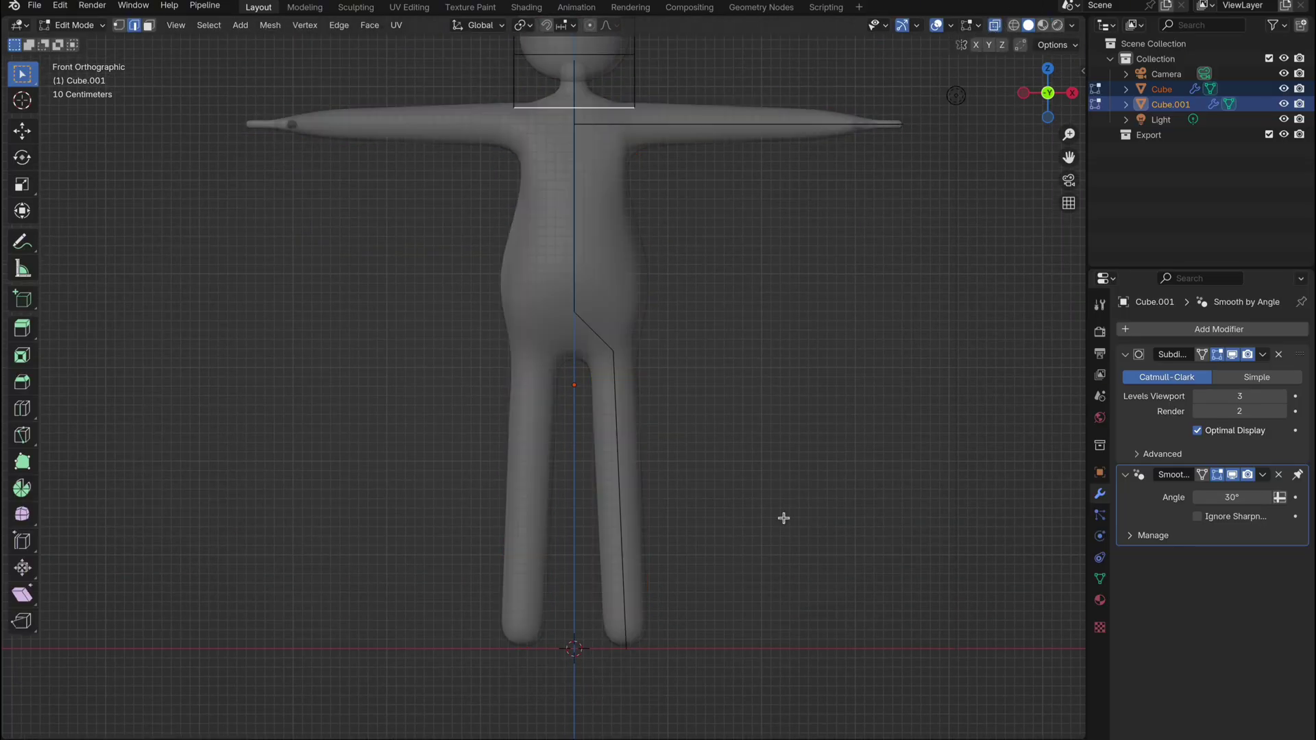
pyautogui.click(637, 650)
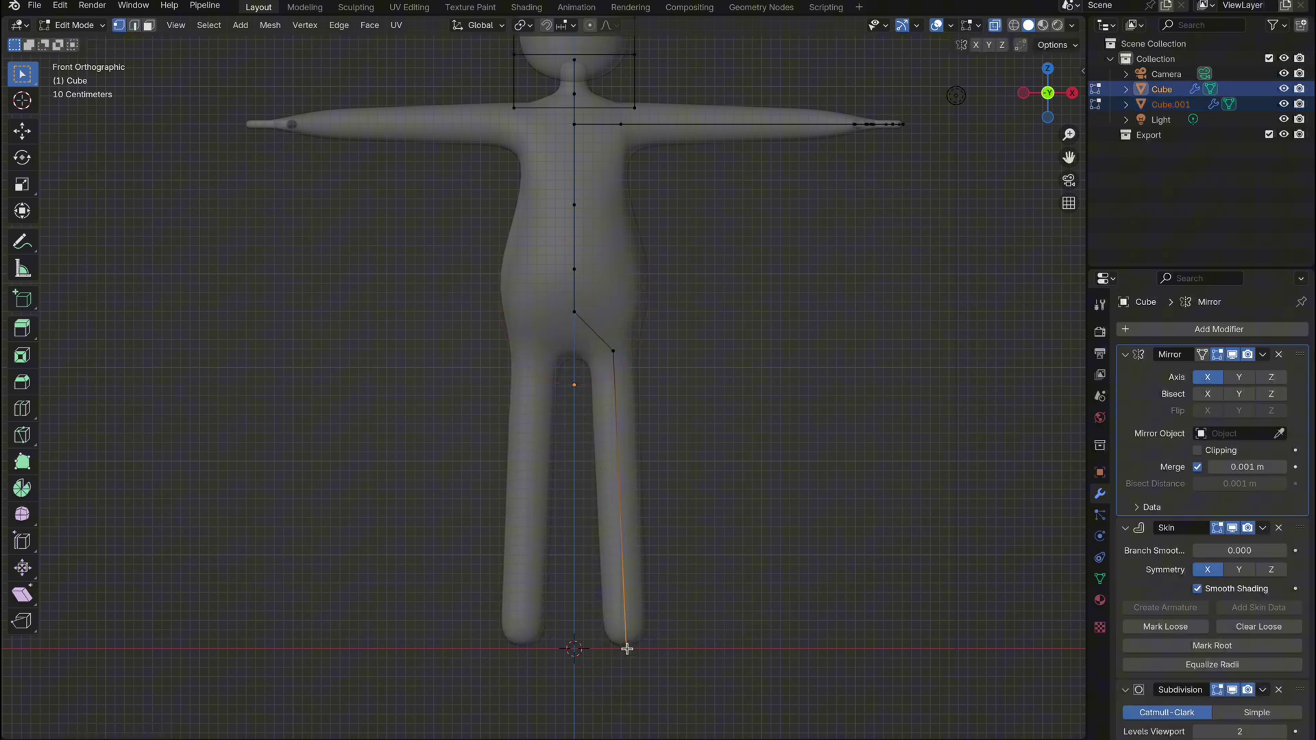
pyautogui.press('g')
pyautogui.click(717, 614)
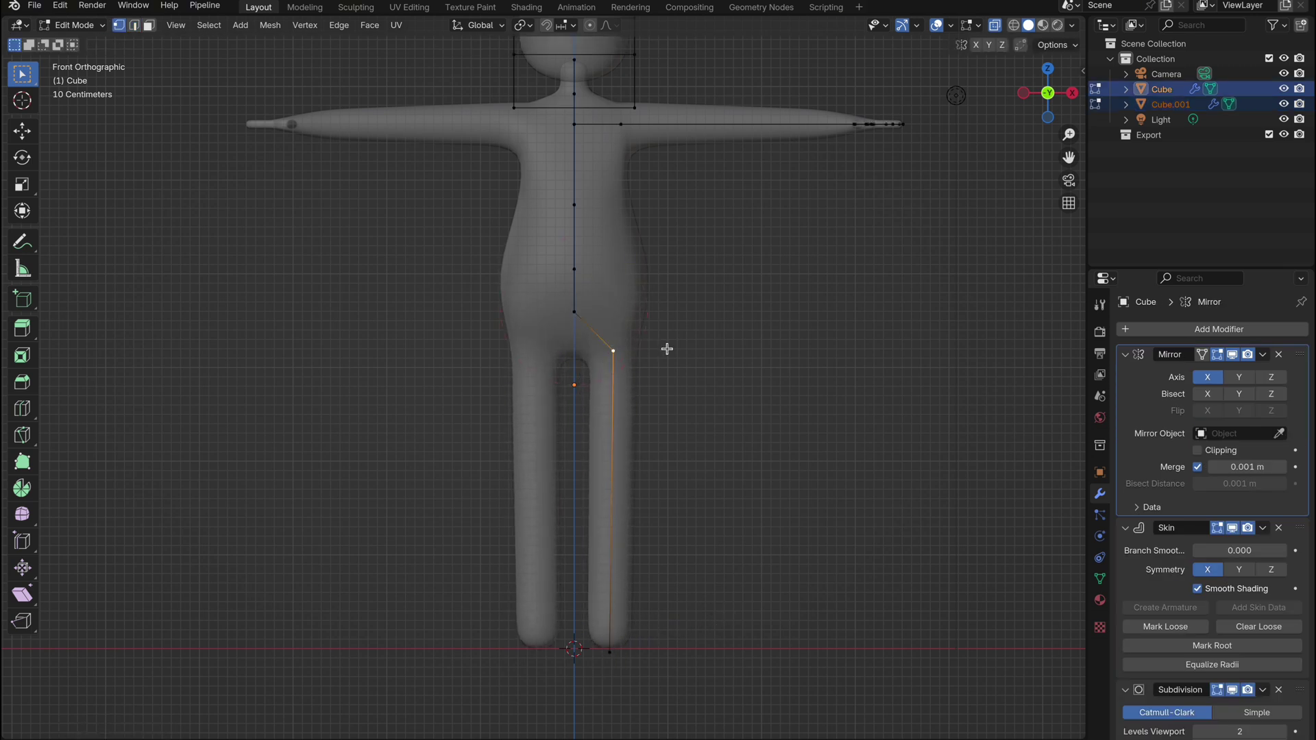
# - Thicken the skin radius at the hip vertex, shift it slightly outward, and check the body in front view
pyautogui.hotkey('ctrl', 'a')
pyautogui.click(686, 339)
pyautogui.press('g')
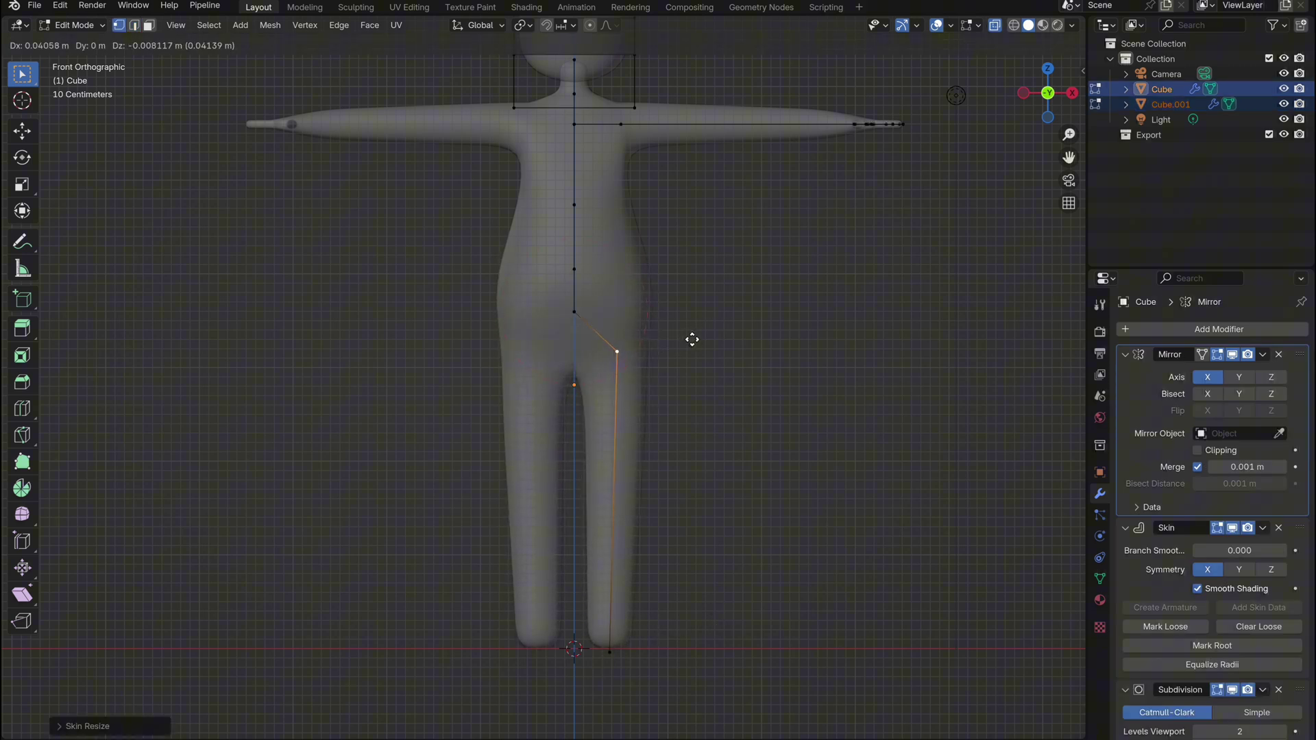
pyautogui.click(700, 341)
pyautogui.press('Tab')
pyautogui.click(698, 498)
pyautogui.moveTo(699, 498); pyautogui.dragTo(959, 348, button='middle')
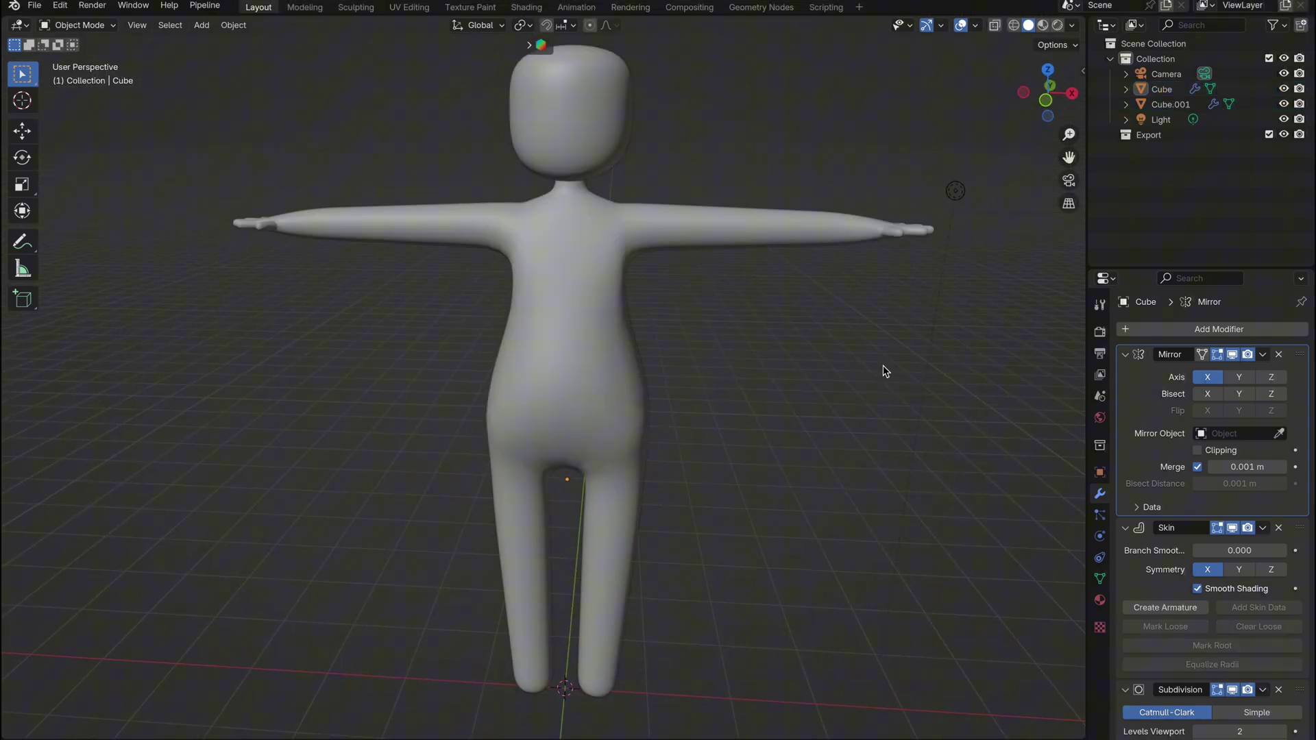
pyautogui.moveTo(883, 365); pyautogui.dragTo(883, 365, button='middle')
pyautogui.click(1052, 97)
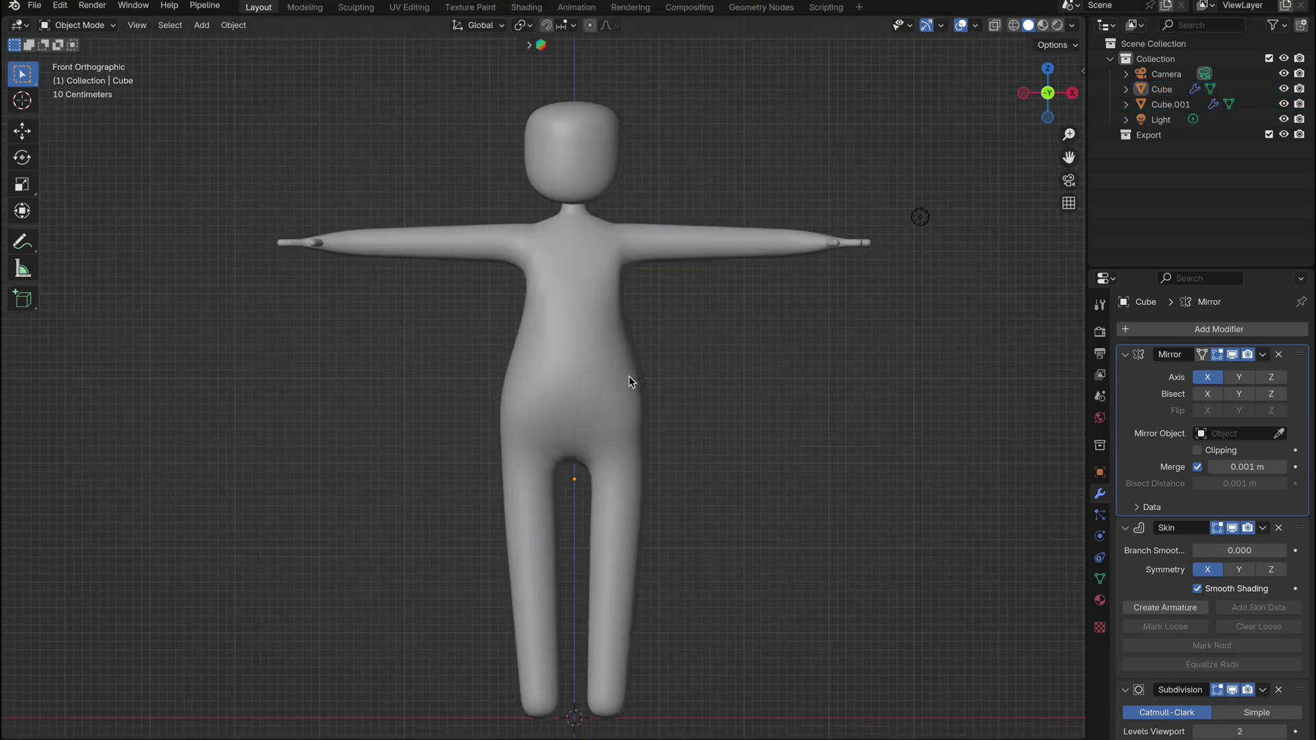
# - Duplicate the body in place, rename the copy Body_Temp and hide it
pyautogui.click(598, 375)
pyautogui.hotkey('shift', 'd')
pyautogui.rightClick(598, 375)
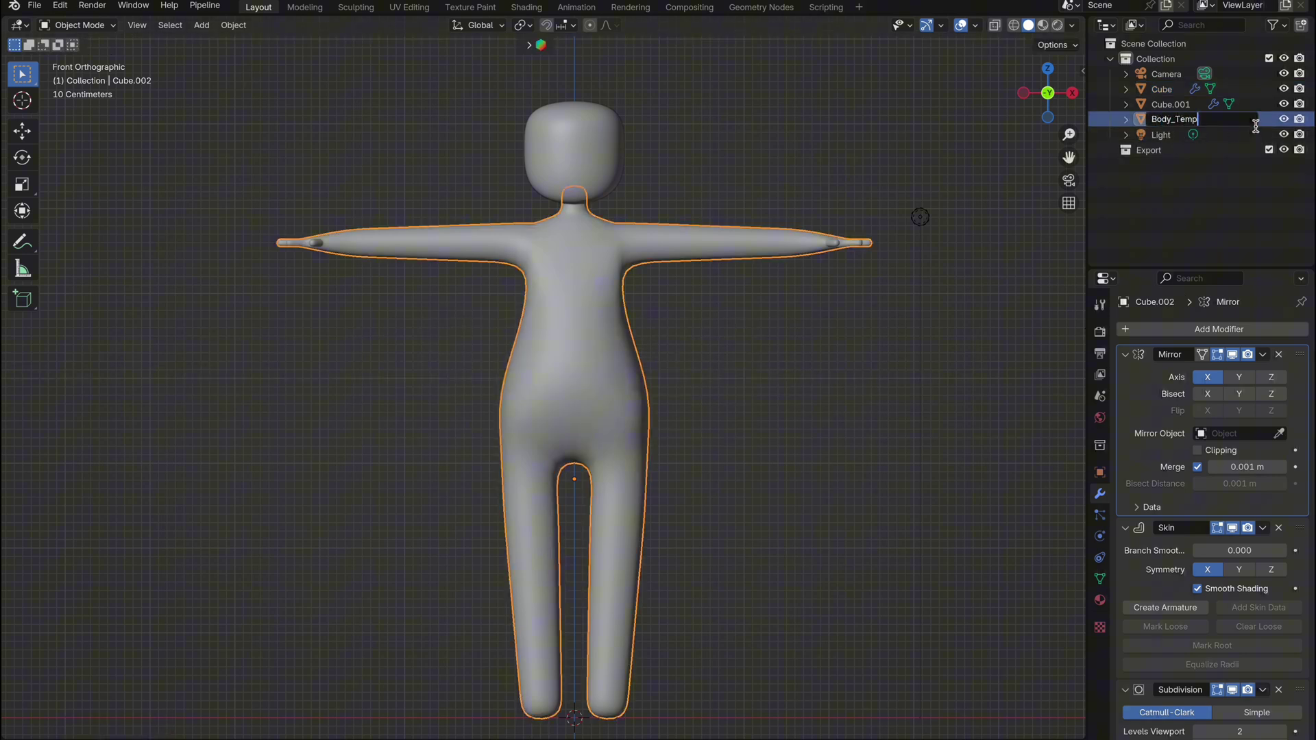
pyautogui.press('Return')
pyautogui.click(1287, 120)
pyautogui.click(1284, 119)
pyautogui.click(1283, 87)
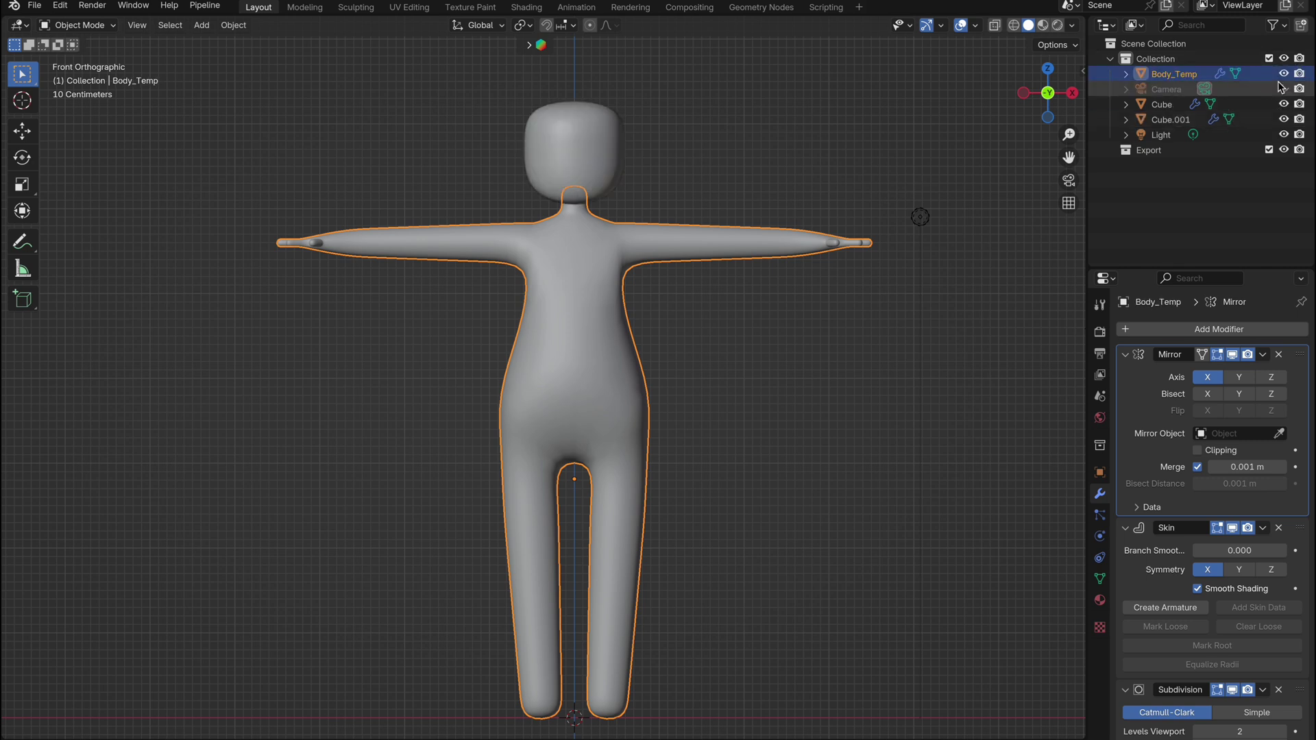
pyautogui.click(1284, 74)
# - Rename the original body object as Body and apply its Mirror and Skin modifiers
pyautogui.click(598, 327)
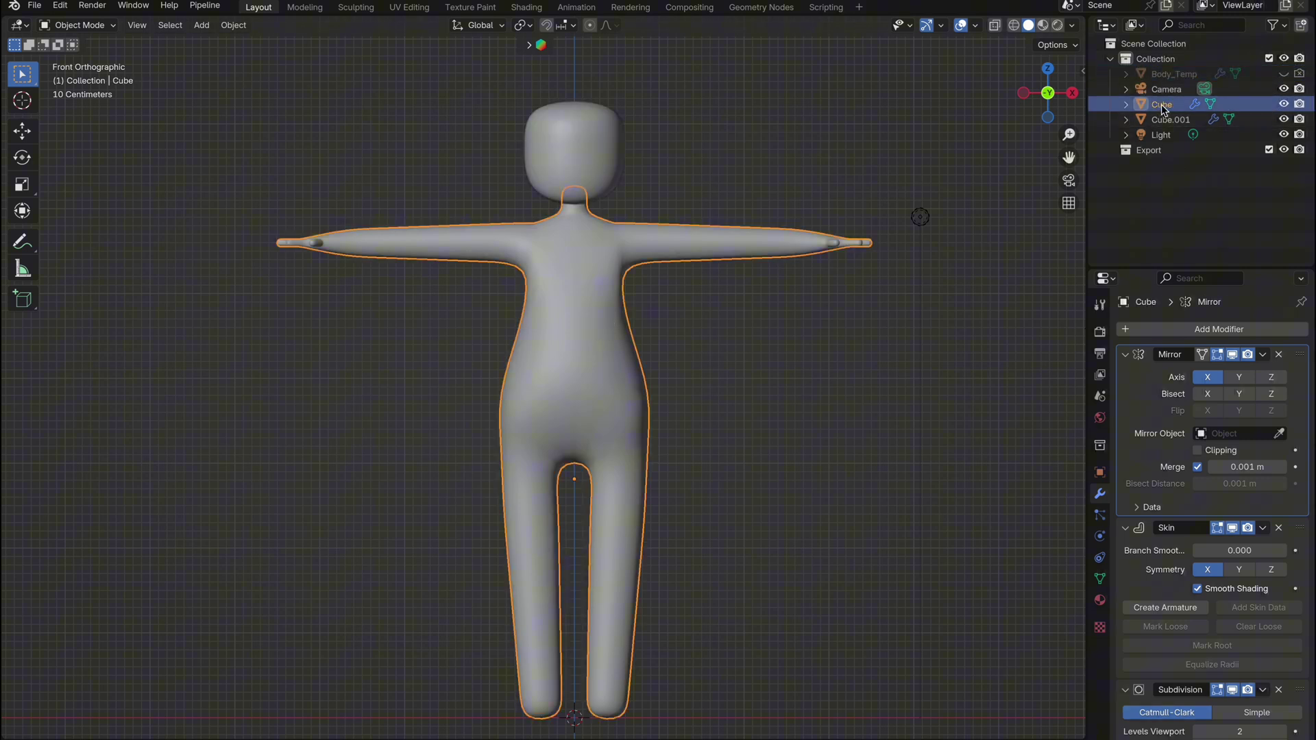
pyautogui.press('Return')
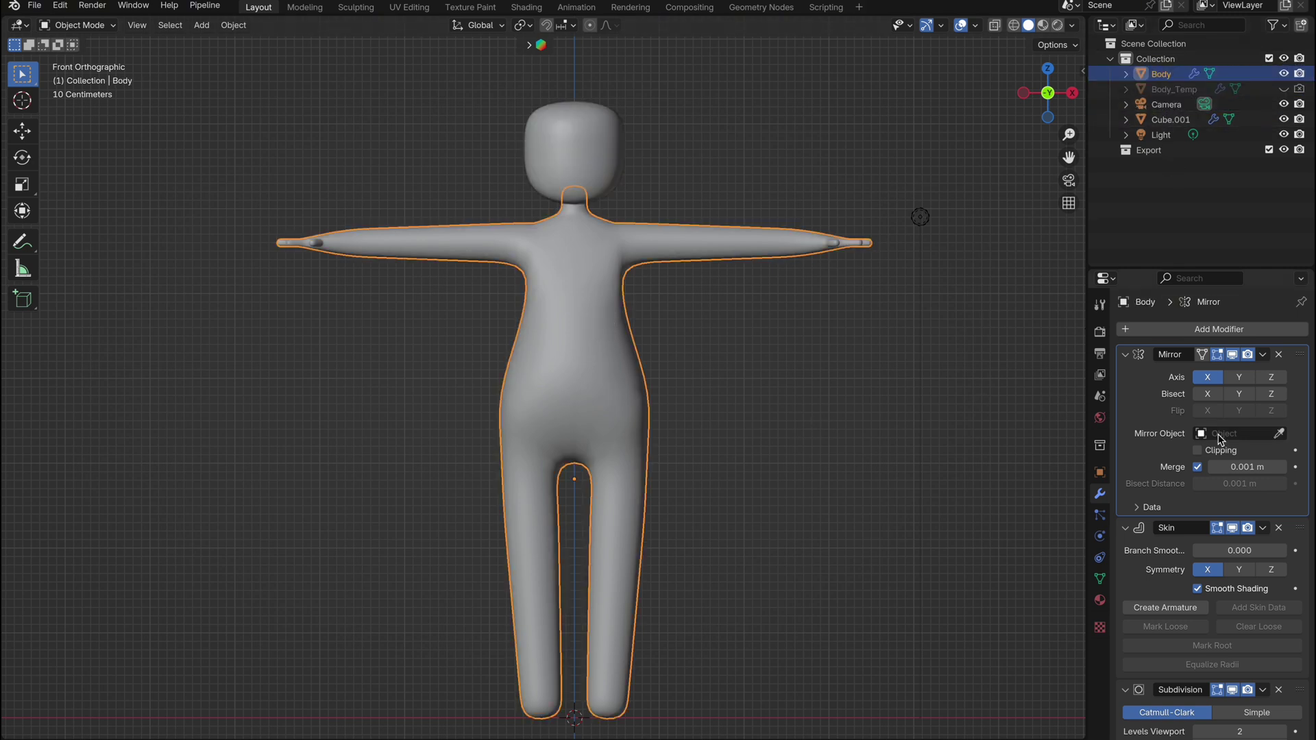
pyautogui.hotkey('ctrl', 'a')
pyautogui.hotkey('ctrl', 'a')
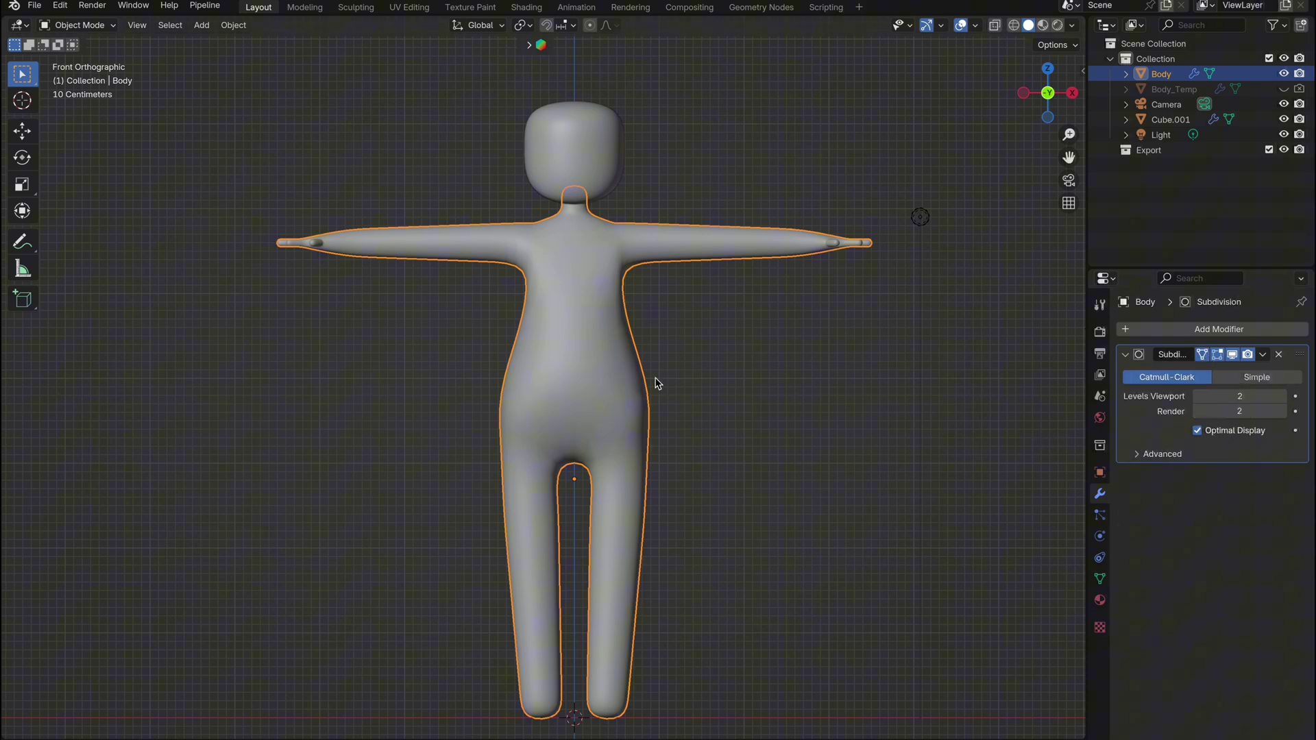
# - Examine the body's generated mesh topology in Edit Mode with face selection active
pyautogui.press('Tab')
pyautogui.moveTo(655, 379); pyautogui.dragTo(655, 378, button='middle')
pyautogui.click(345, 477)
pyautogui.press('3')
pyautogui.moveTo(345, 477); pyautogui.dragTo(344, 476, button='middle')
pyautogui.moveTo(650, 458); pyautogui.dragTo(650, 459, button='middle')
pyautogui.scroll(-1, 649, 459)
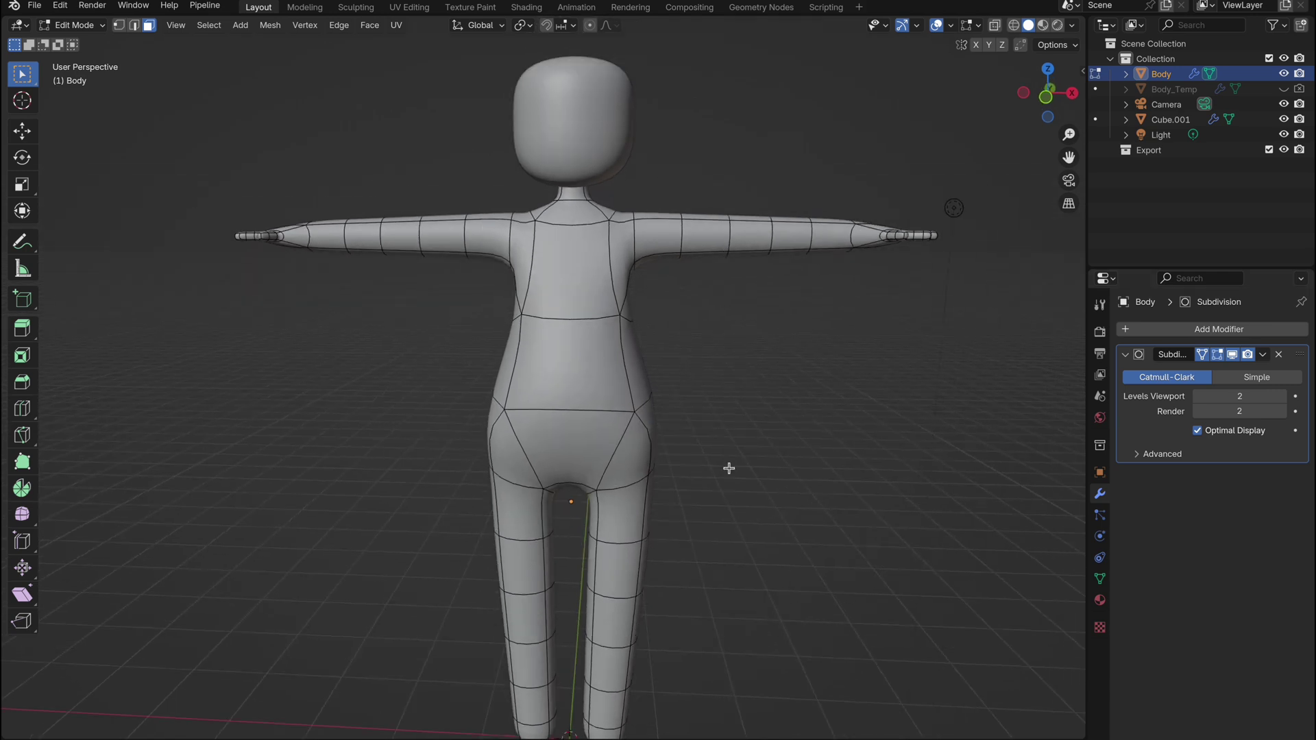
# - Apply the body's Subdivision Surface modifier and add a new Subdivision Surface modifier at viewport level 1
pyautogui.press('Tab')
pyautogui.hotkey('ctrl', 'a')
pyautogui.click(1208, 330)
pyautogui.moveTo(1207, 333)
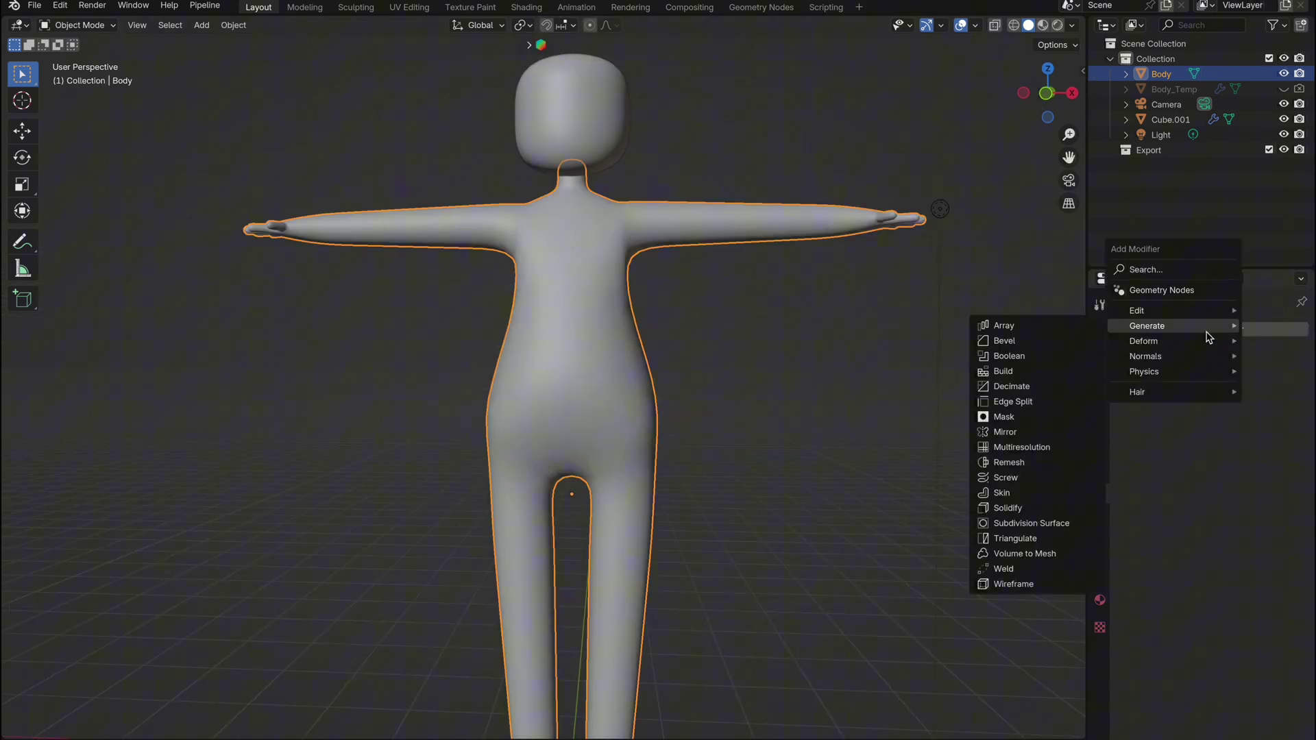
pyautogui.click(1062, 523)
pyautogui.press('Tab')
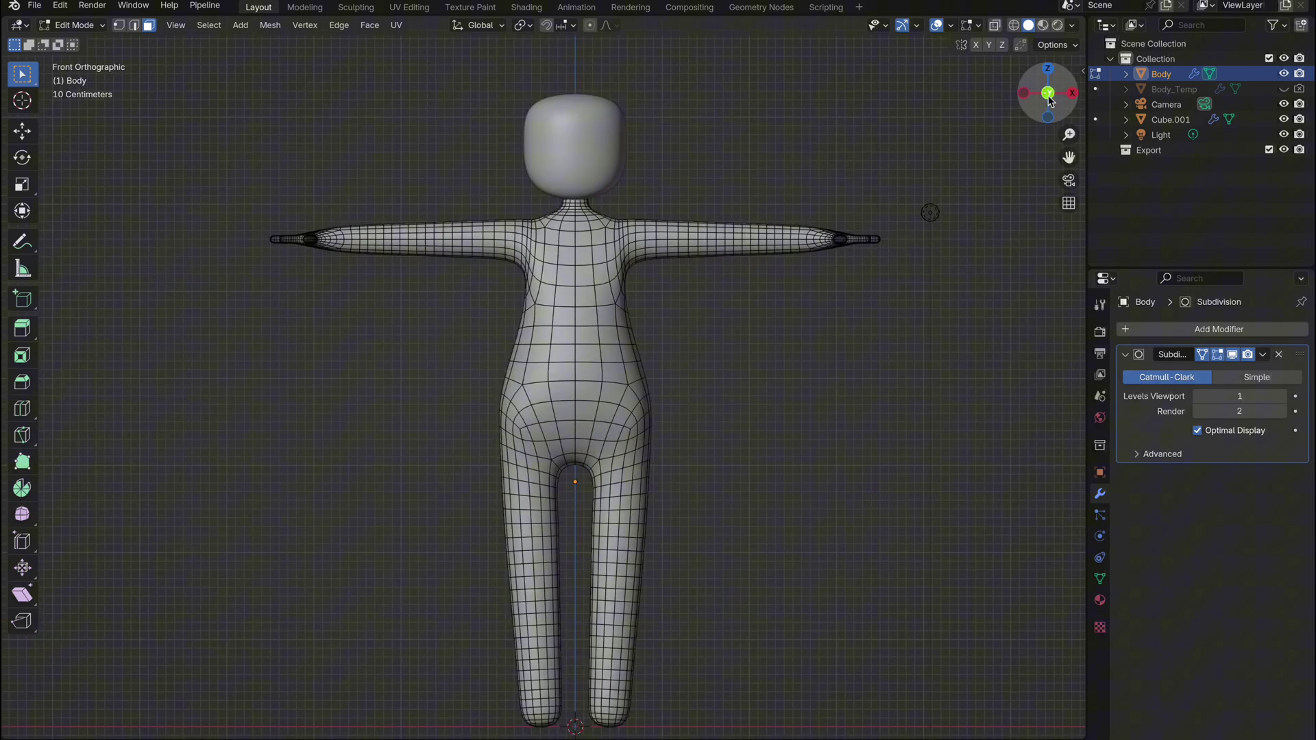
# - Move the body and head together slightly upward along Z to leave room for shoes
pyautogui.press('g')
pyautogui.press('z')
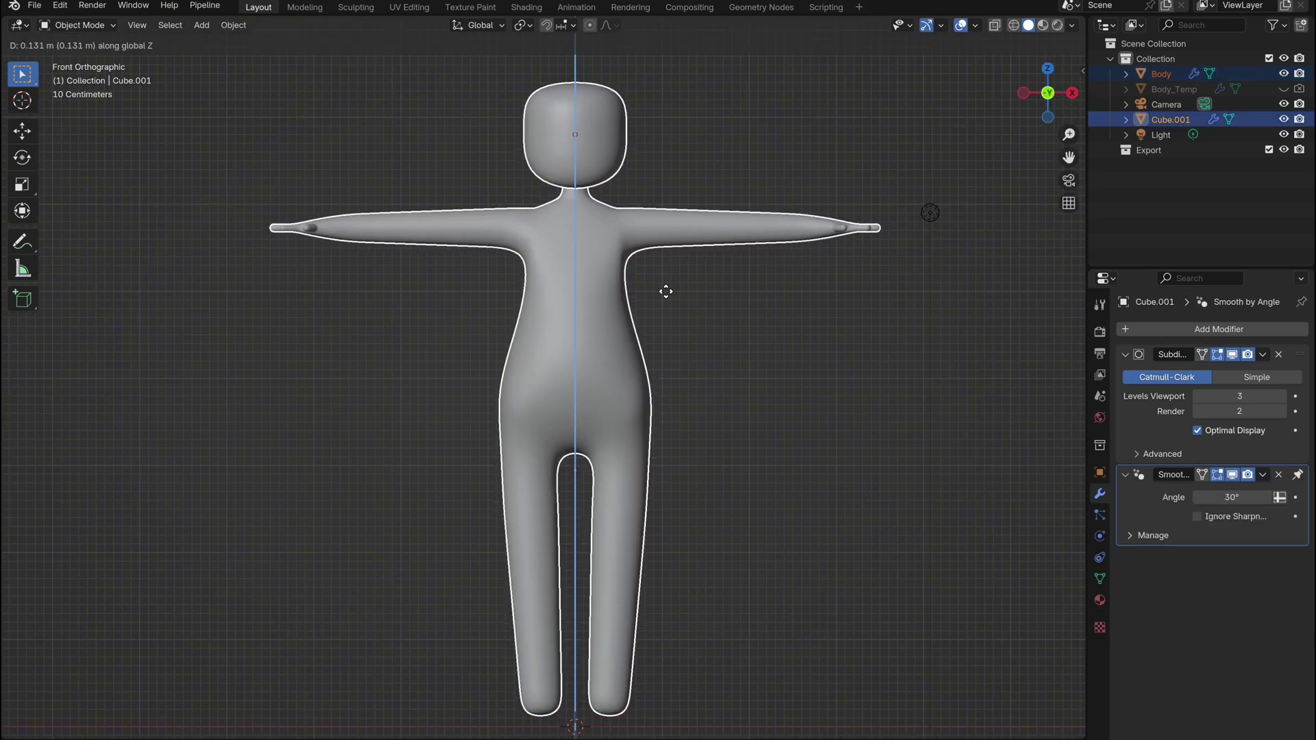
pyautogui.click(667, 281)
pyautogui.click(676, 629)
# - Add a cube at the world origin and set its mesh's local Z median to 1 m in Edit Mode
pyautogui.hotkey('shift', 'a')
pyautogui.moveTo(641, 524)
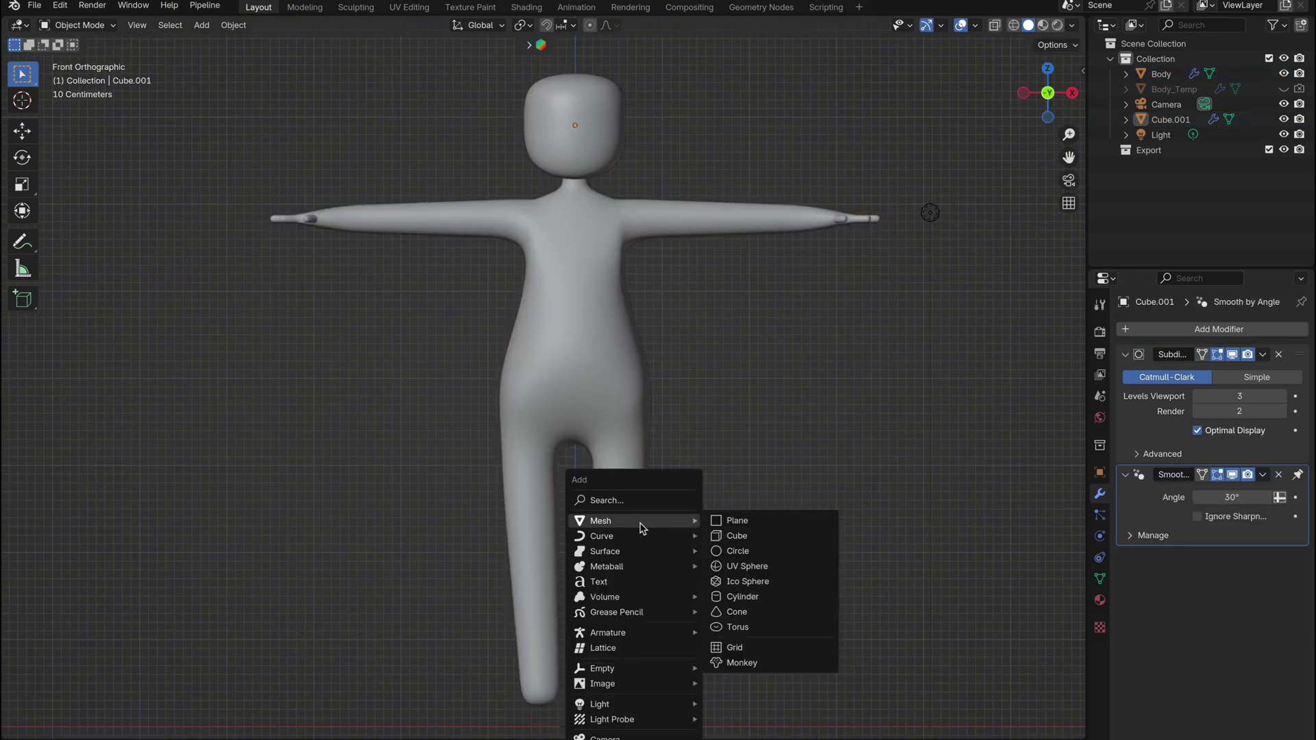
pyautogui.click(744, 537)
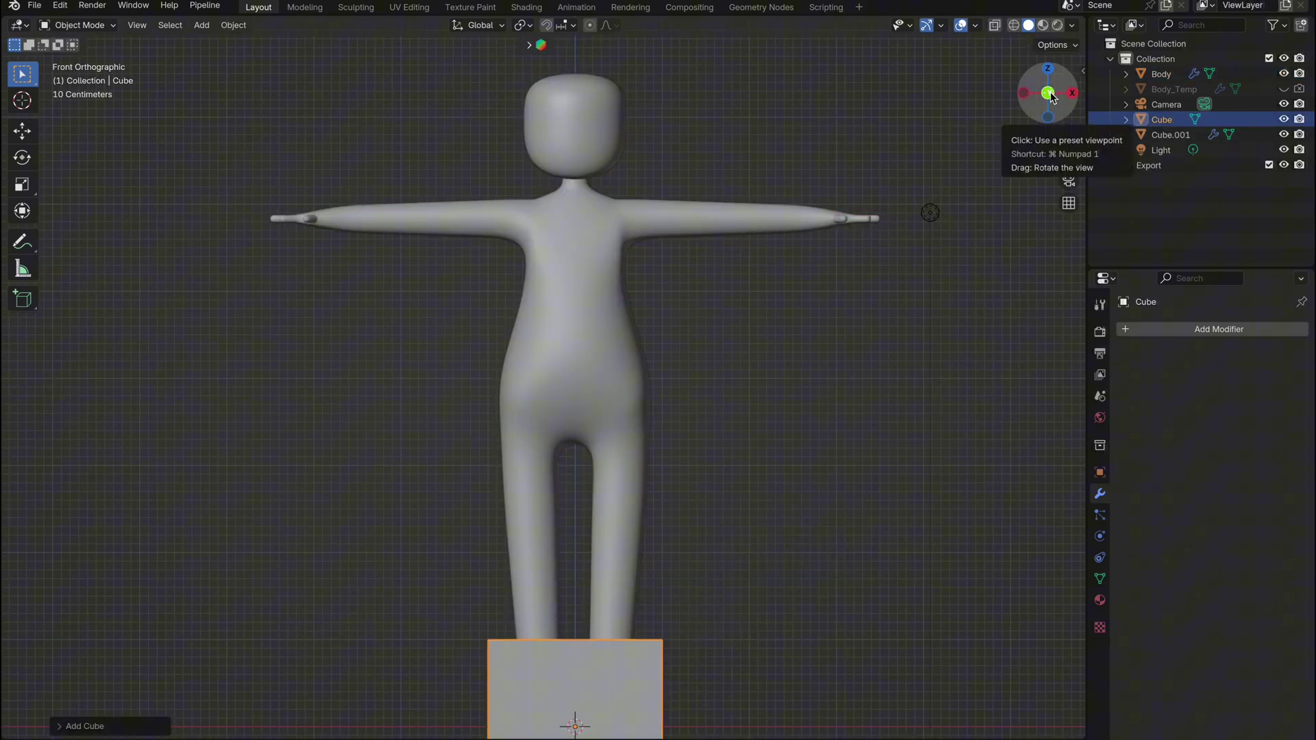
pyautogui.moveTo(1067, 97); pyautogui.dragTo(837, 506)
pyautogui.keyDown('shift'); pyautogui.moveTo(837, 506); pyautogui.dragTo(781, 390, button='middle'); pyautogui.keyUp('shift')
pyautogui.press('Tab')
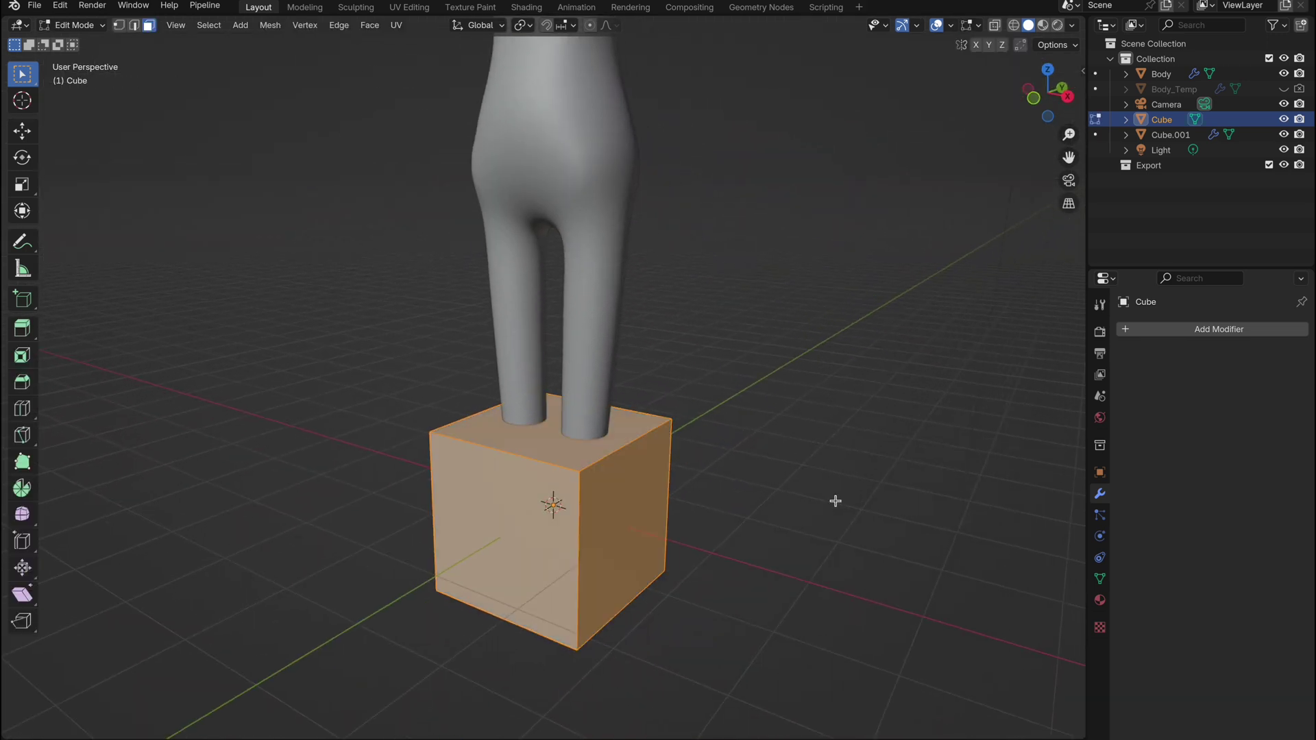
pyautogui.hotkey('alt', 'a')
pyautogui.press('n')
pyautogui.press('a')
pyautogui.click(1027, 136)
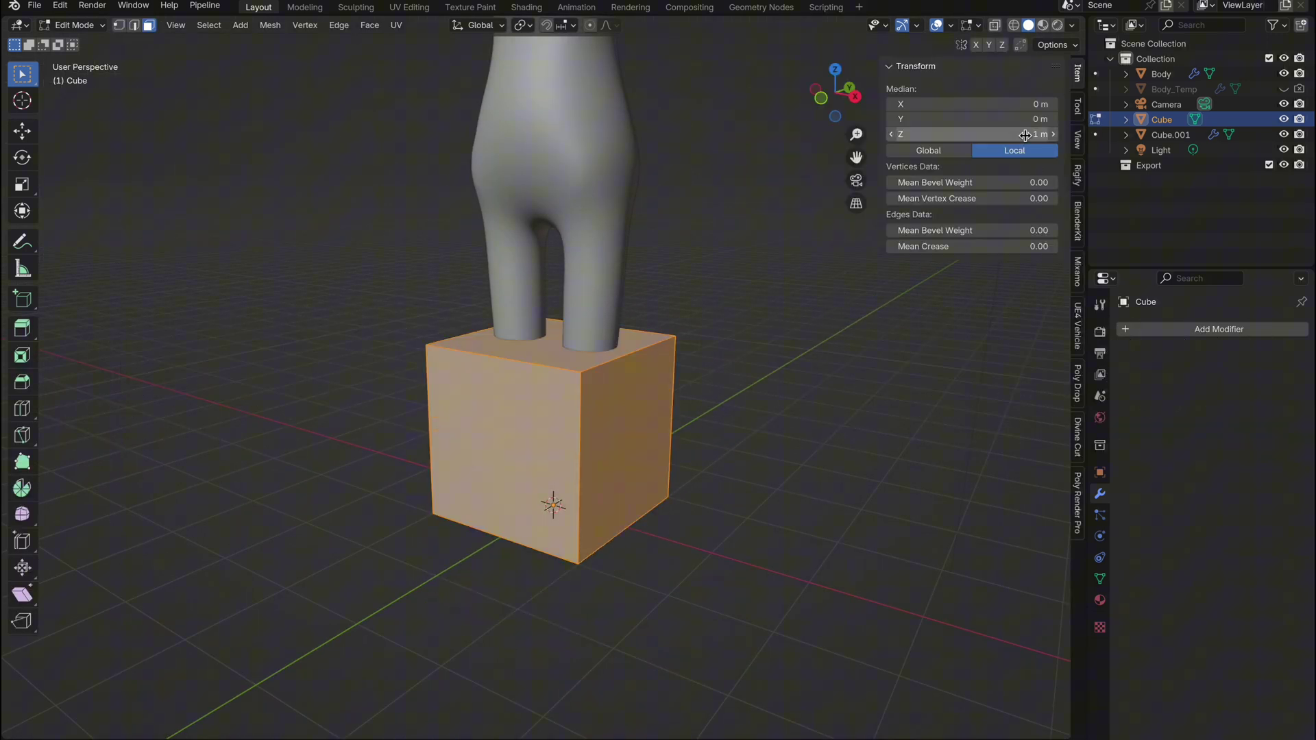
pyautogui.press('Tab')
# - In front view, scale the cube to about 0.25 and move it under one leg at about X 0.37 m
pyautogui.press('KP_1')
pyautogui.press('s')
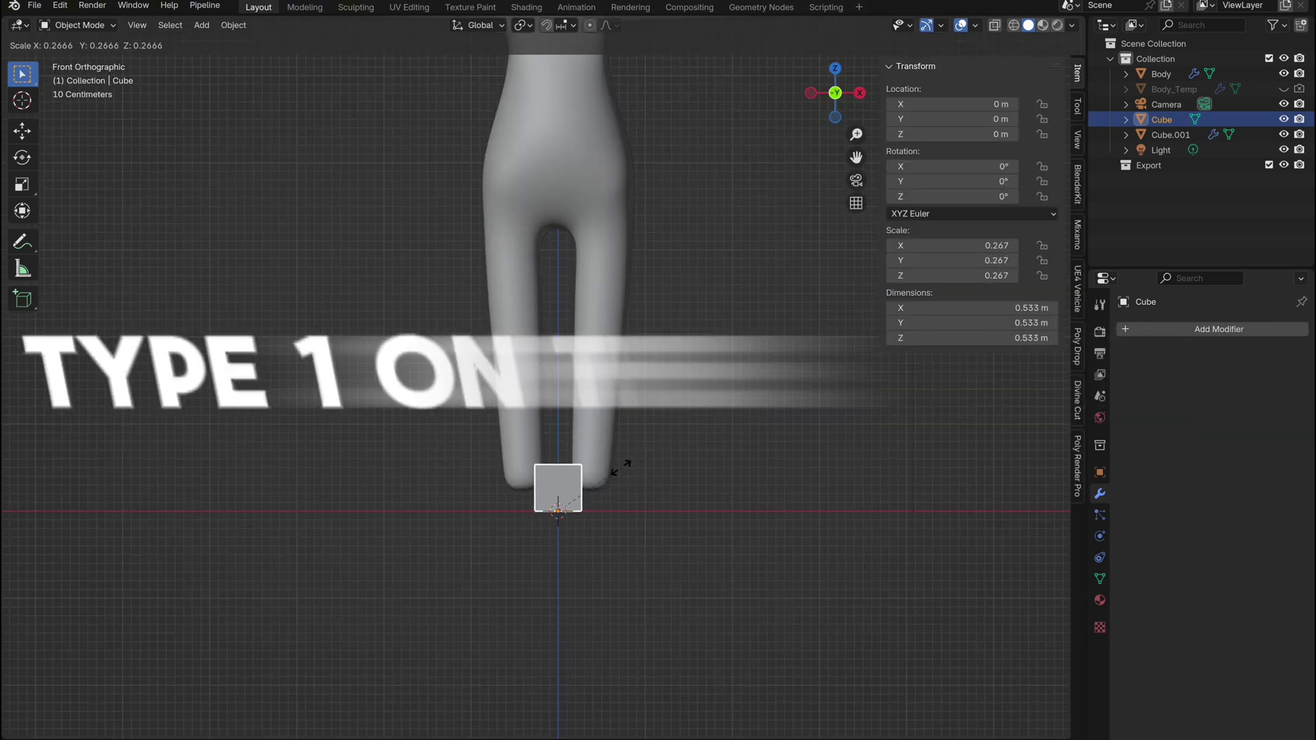
pyautogui.click(616, 469)
pyautogui.press('g')
pyautogui.click(650, 469)
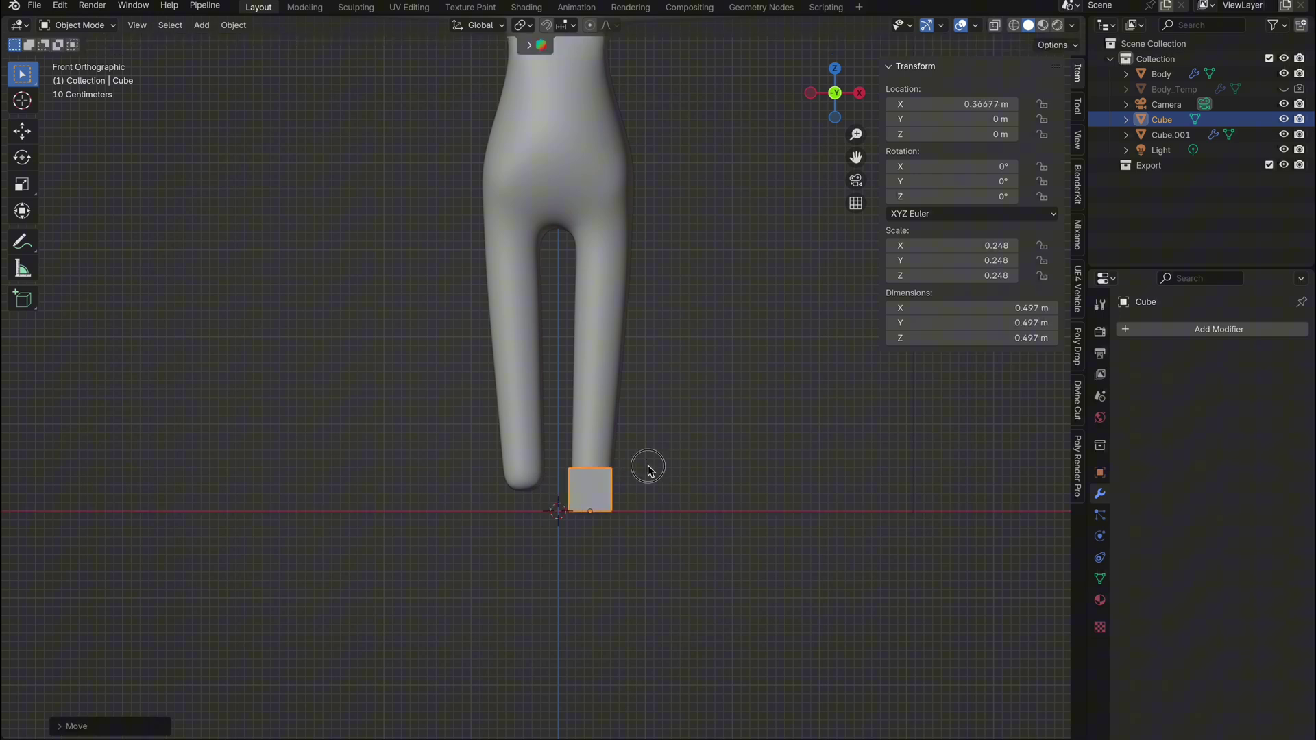
# - Add a Subdivision Surface modifier with viewport level 2 to the cube and scale it up to about 0.355
pyautogui.click(1191, 331)
pyautogui.click(1008, 527)
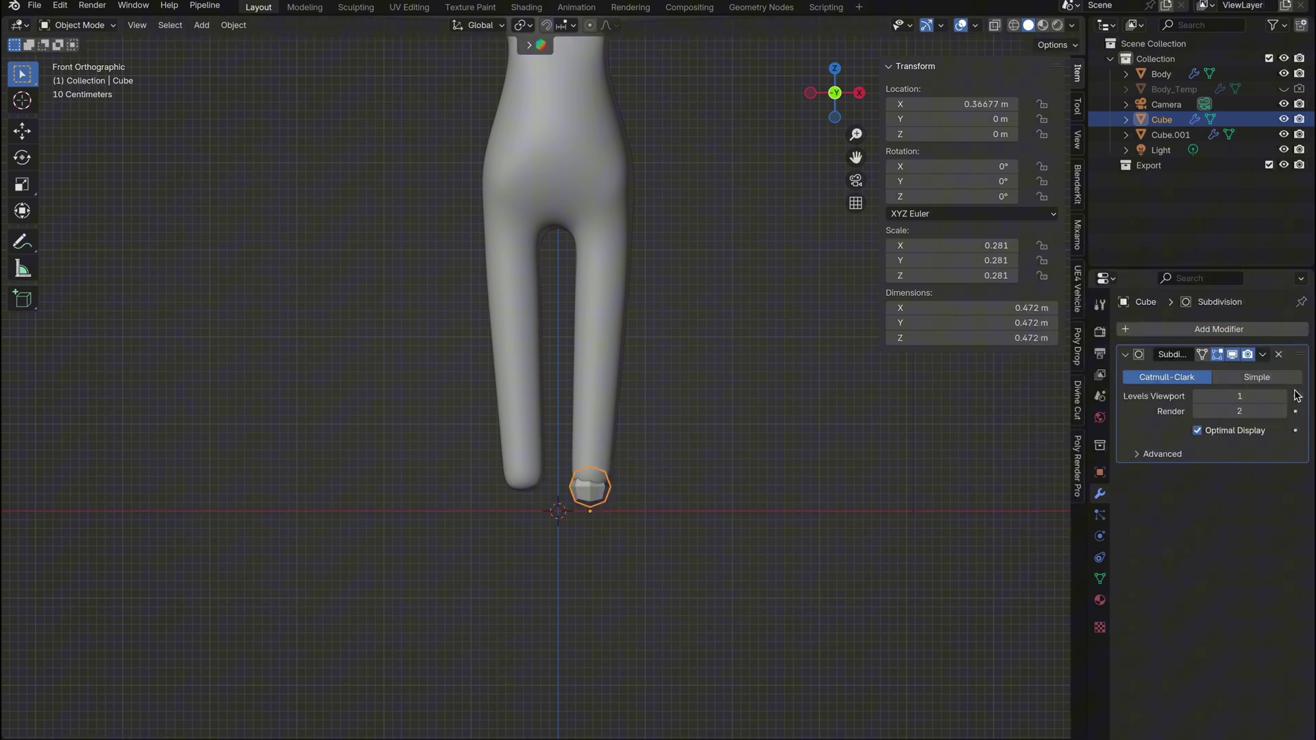
pyautogui.moveTo(738, 434); pyautogui.dragTo(773, 460, button='middle')
pyautogui.scroll(4, 738, 437)
pyautogui.press('s')
pyautogui.click(817, 450)
# - Extrude the cube's top face up around the ankle and its front face forward to about -3.79 m local Y
pyautogui.press('Tab')
pyautogui.click(629, 509)
pyautogui.click(680, 442)
pyautogui.press('e')
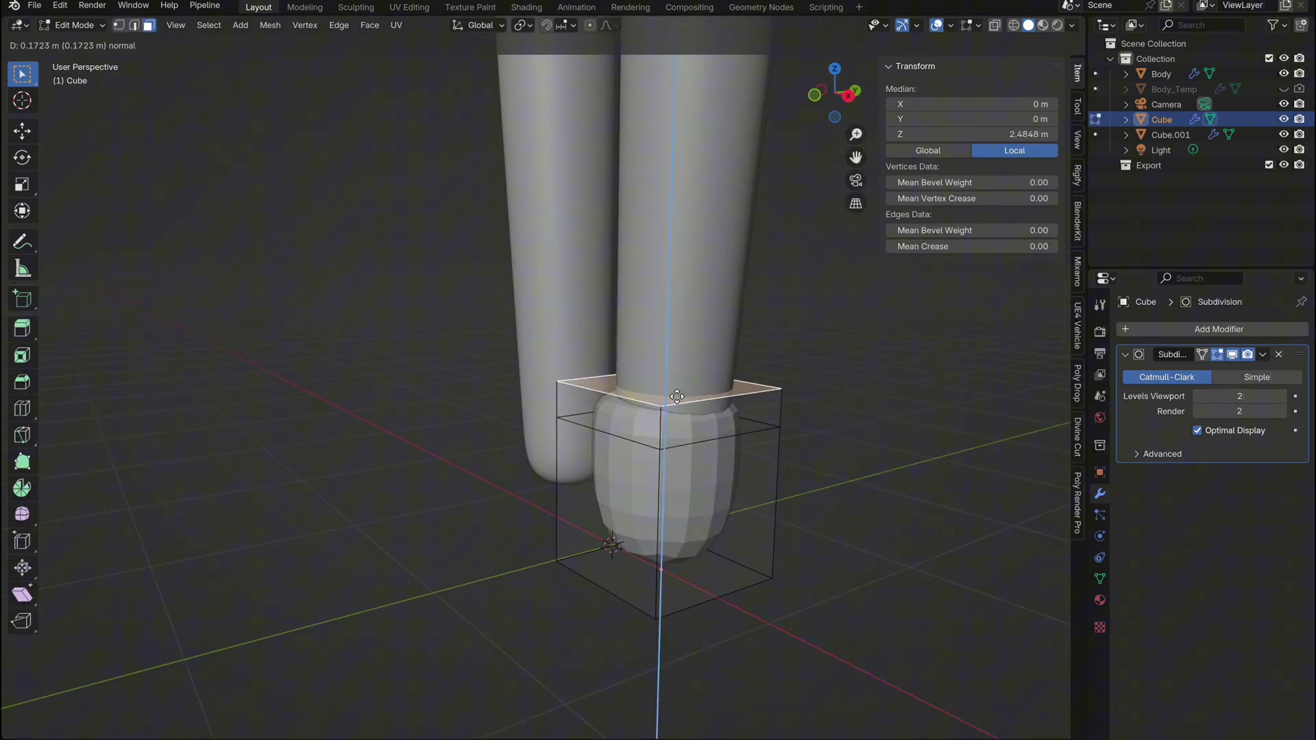
pyautogui.click(680, 380)
pyautogui.click(603, 546)
pyautogui.press('e')
pyautogui.click(407, 599)
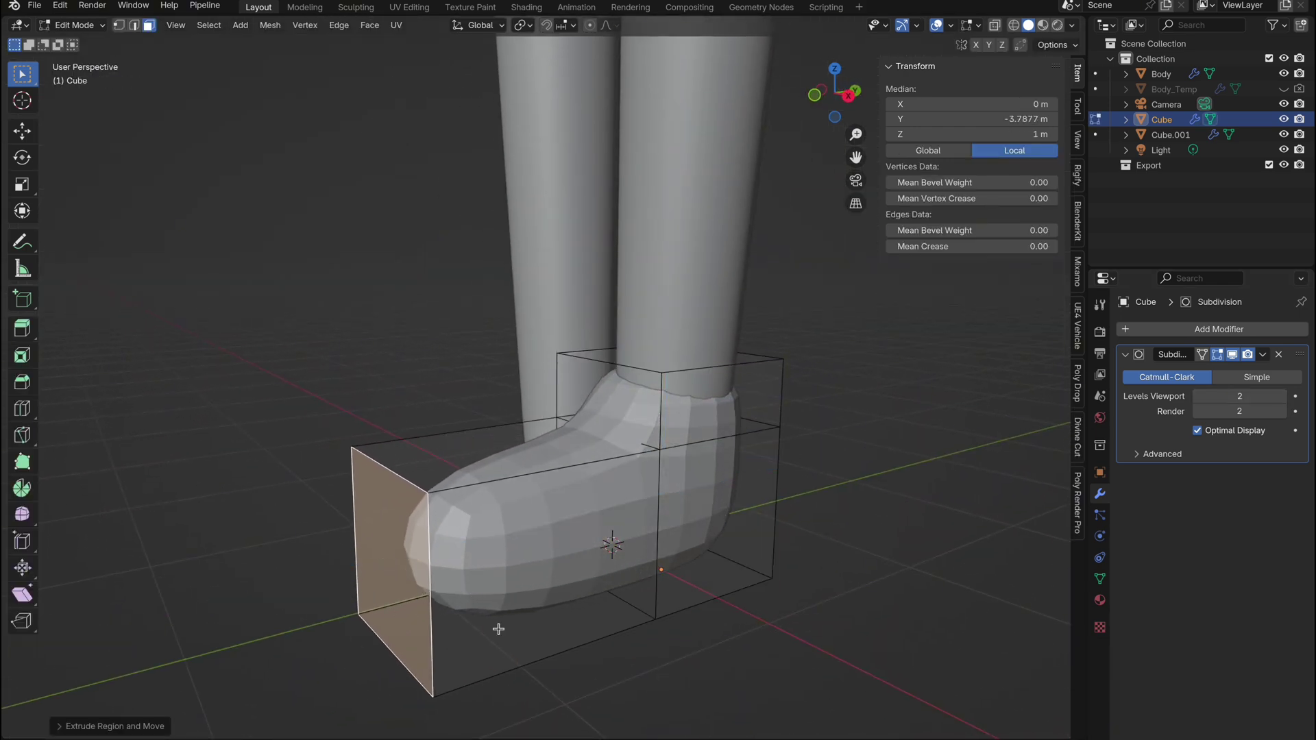
# - Select all bottom edges of the shoe and set their mean crease to 0.52
pyautogui.press('2')
pyautogui.keyDown('alt'); pyautogui.click(562, 650); pyautogui.keyUp('alt')
pyautogui.keyDown('shift'); pyautogui.click(377, 646); pyautogui.keyUp('shift')
pyautogui.moveTo(363, 654); pyautogui.dragTo(426, 443, button='middle')
pyautogui.keyDown('alt'); pyautogui.keyDown('shift'); pyautogui.click(426, 446); pyautogui.keyUp('shift'); pyautogui.keyUp('alt')
pyautogui.keyDown('shift'); pyautogui.click(720, 346); pyautogui.keyUp('shift')
pyautogui.moveTo(724, 346); pyautogui.dragTo(857, 452, button='middle')
pyautogui.moveTo(941, 246); pyautogui.dragTo(1058, 246)
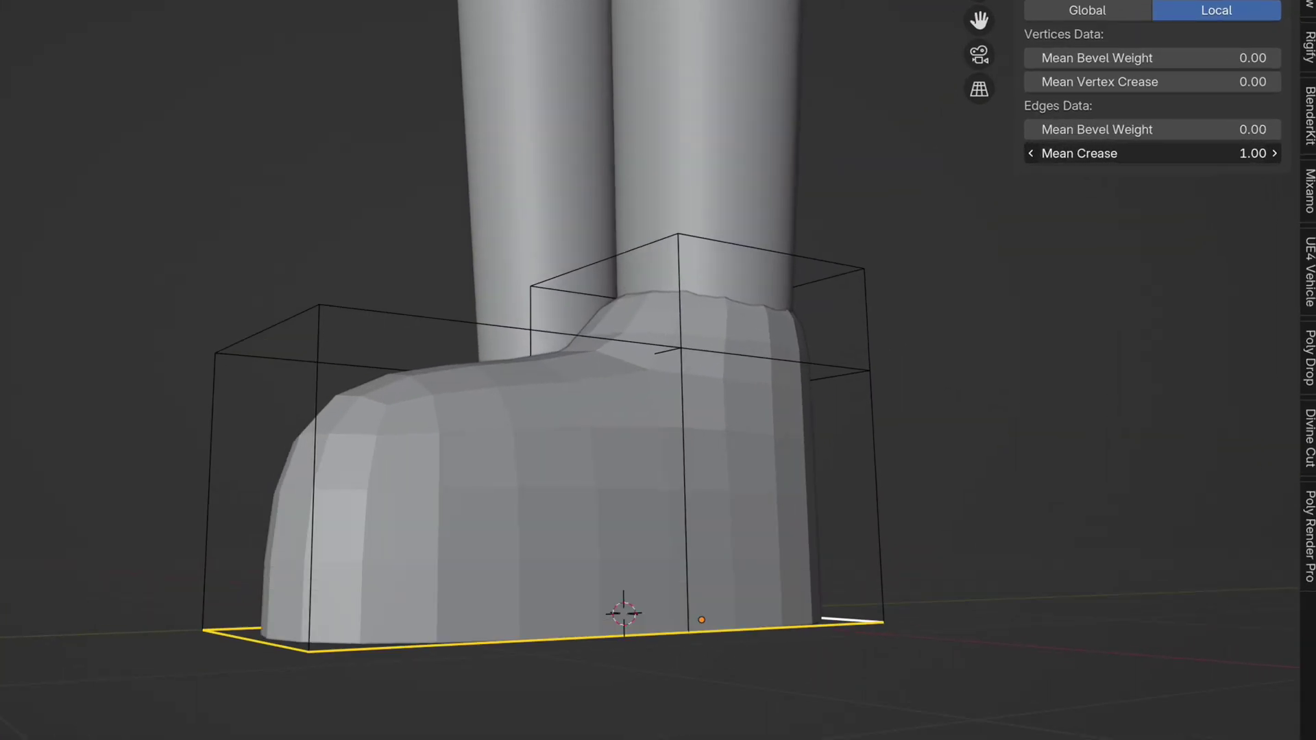
pyautogui.moveTo(1206, 153); pyautogui.dragTo(1057, 153)
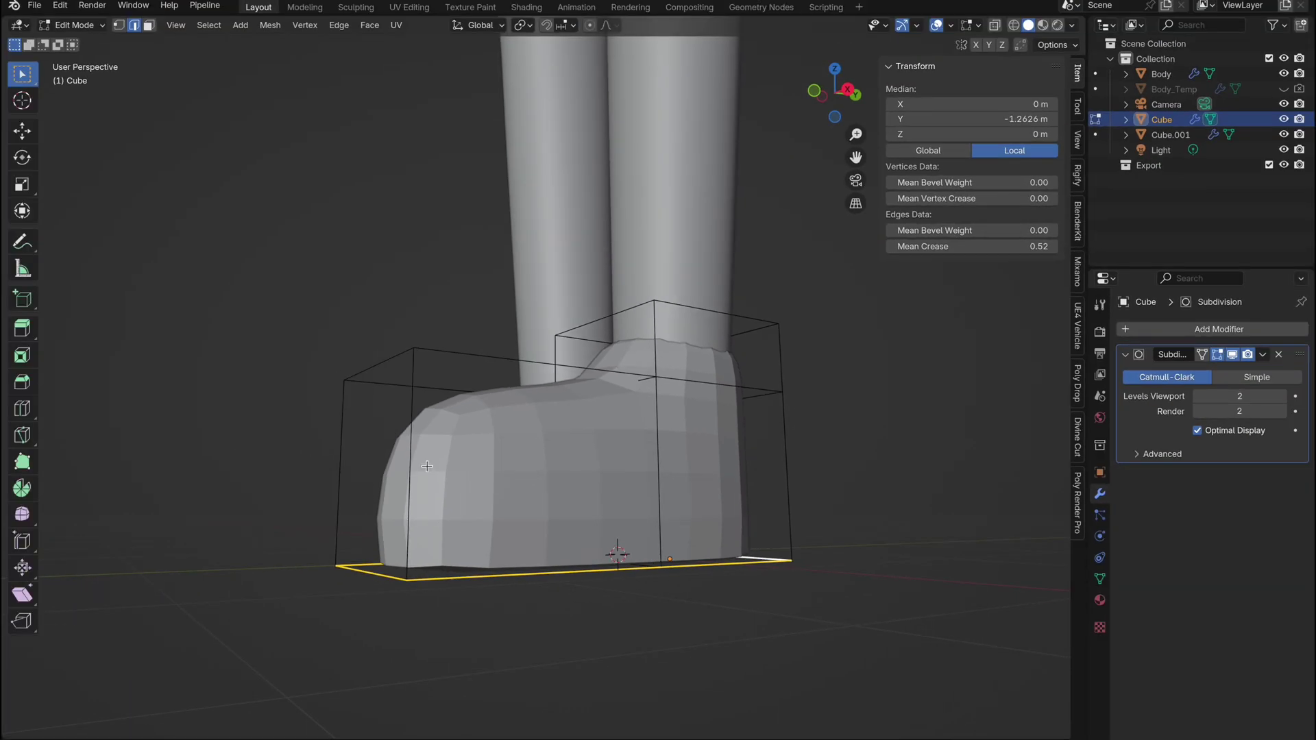
# - Add a horizontal loop cut near the shoe's base and extrude the face band below it outward along normals as a sole
pyautogui.hotkey('ctrl', 'r')
pyautogui.click(418, 470)
pyautogui.click(417, 550)
pyautogui.hotkey('alt', 'a')
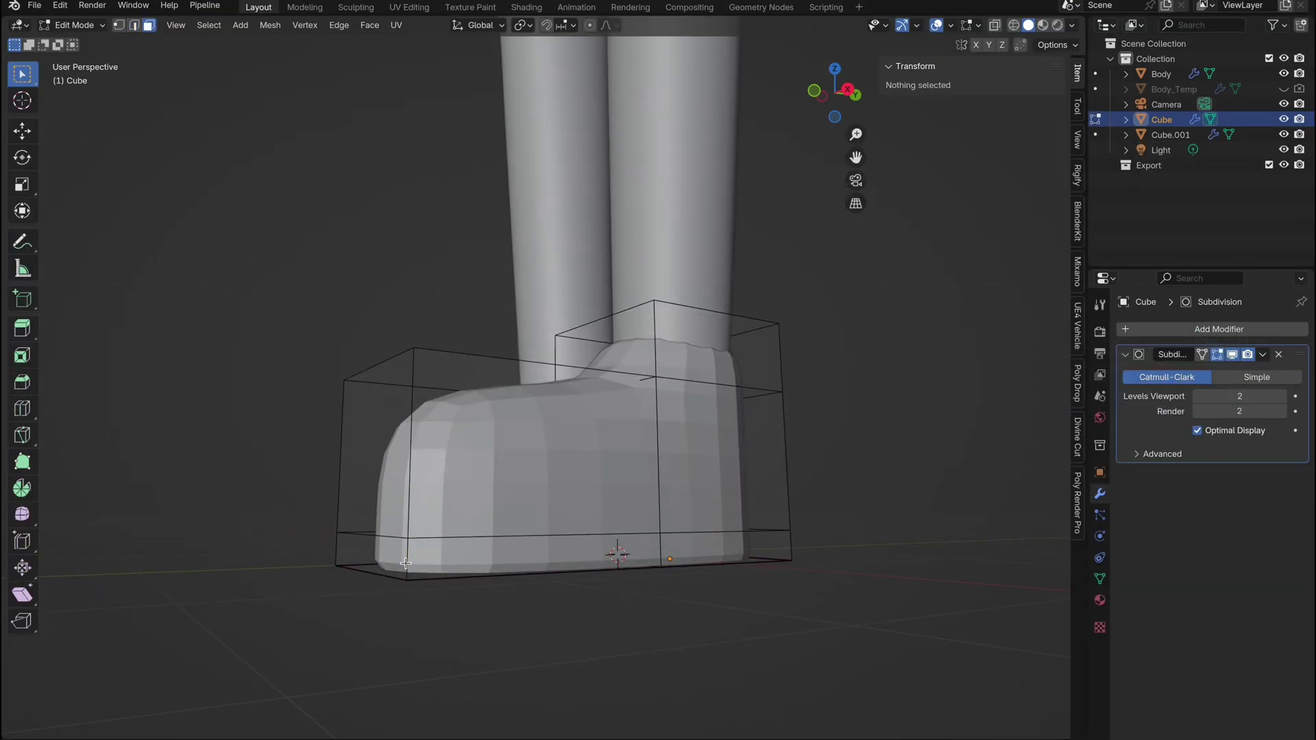
pyautogui.keyDown('alt'); pyautogui.click(405, 564); pyautogui.keyUp('alt')
pyautogui.rightClick(467, 557)
pyautogui.click(466, 553)
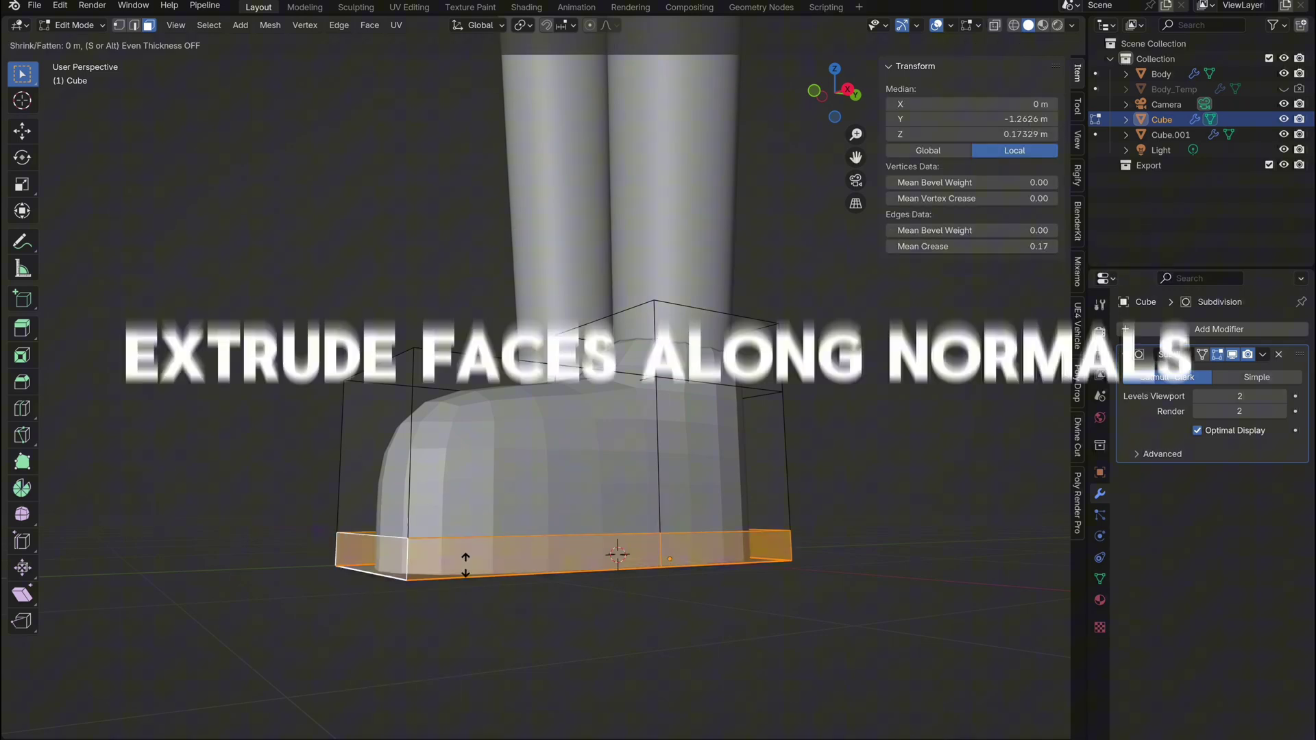
pyautogui.click(466, 557)
# - Select the edge loop where the sole meets the shoe upper and set its mean crease to 1.00
pyautogui.moveTo(469, 556); pyautogui.dragTo(470, 528, button='middle')
pyautogui.scroll(1, 470, 559)
pyautogui.press('2')
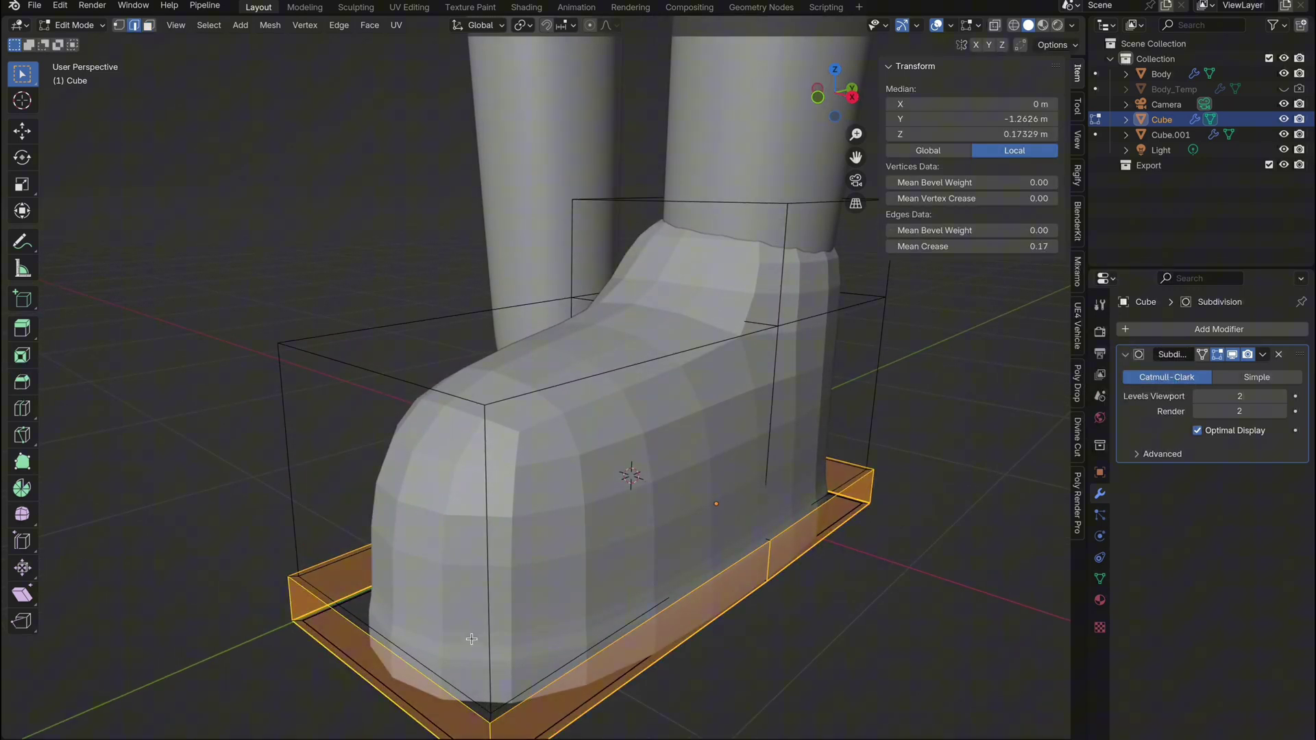
pyautogui.keyDown('alt'); pyautogui.click(519, 696); pyautogui.keyUp('alt')
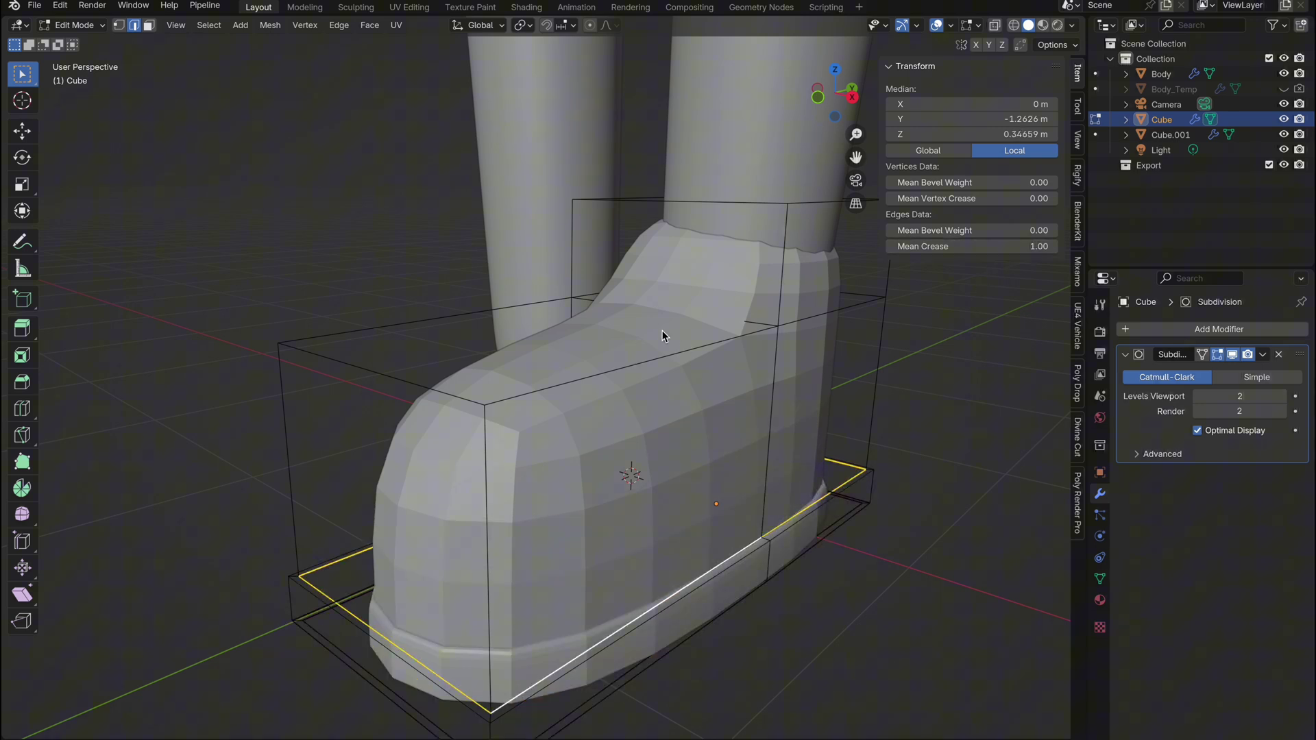
# - Lower the ankle edge loop and the toe's upper edge along Z to slope the front of the shoe
pyautogui.keyDown('alt'); pyautogui.click(809, 312); pyautogui.keyUp('alt')
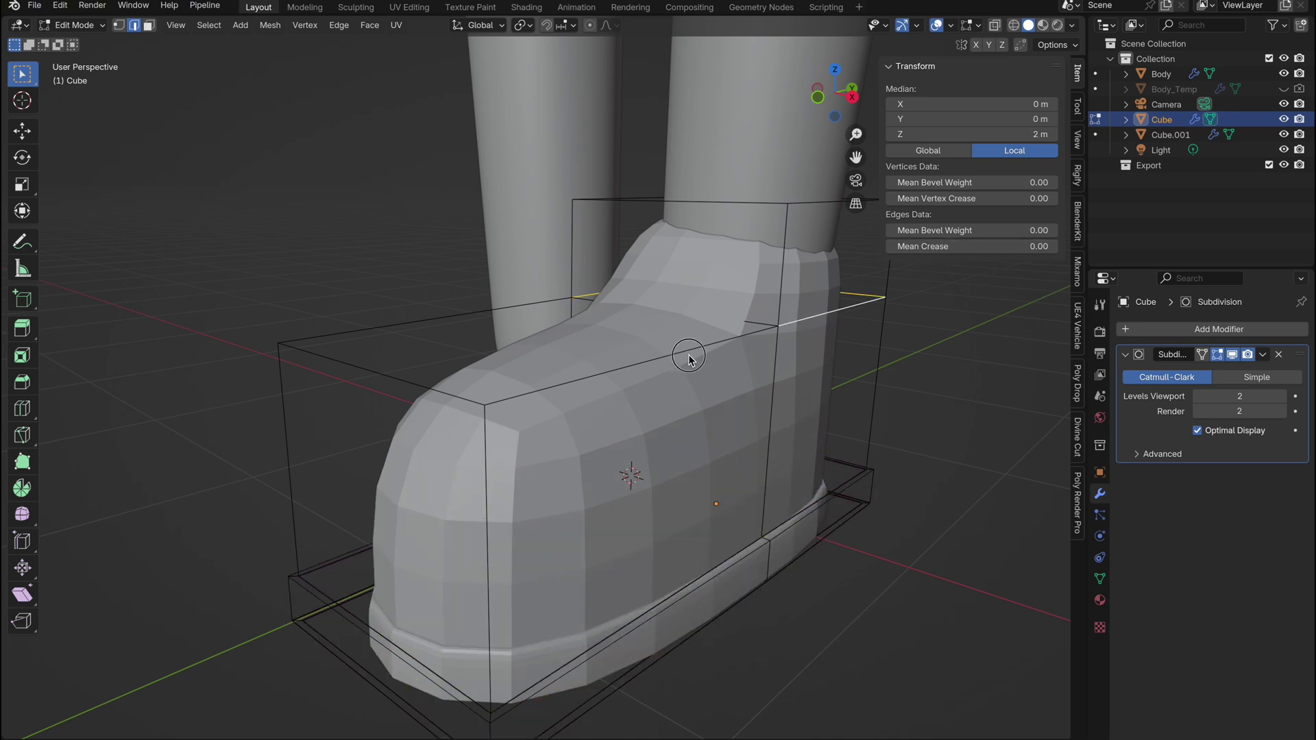
pyautogui.press('g')
pyautogui.press('z')
pyautogui.click(563, 367)
# - Select the top face of the shoe opening and set its mean crease to 1.00
pyautogui.press('3')
pyautogui.moveTo(778, 250); pyautogui.dragTo(755, 293, button='middle')
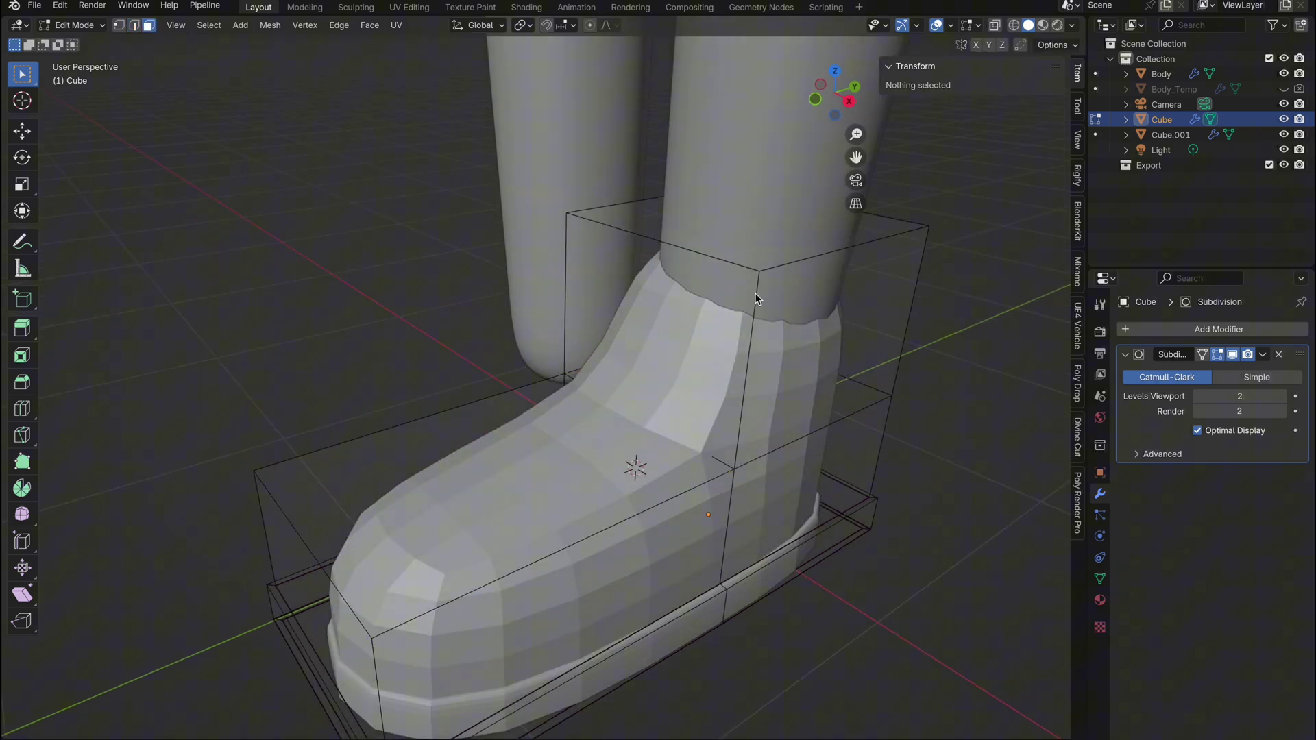
pyautogui.click(788, 250)
pyautogui.moveTo(960, 246); pyautogui.dragTo(1049, 246)
# - Shift the shoe's top face along X to about 0.12 m to fit the leg, and rotate the lower foot faces slightly
pyautogui.moveTo(676, 288); pyautogui.dragTo(762, 277, button='middle')
pyautogui.press('g')
pyautogui.press('x')
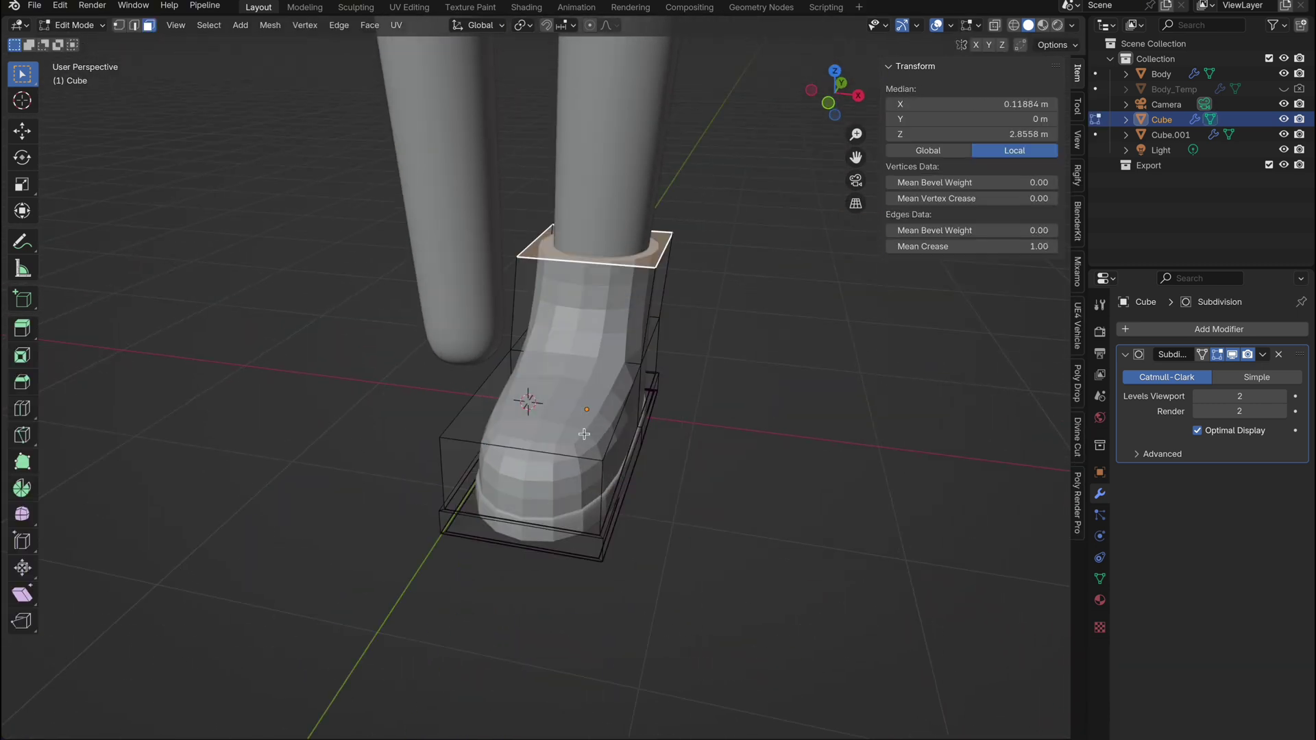
pyautogui.press('r')
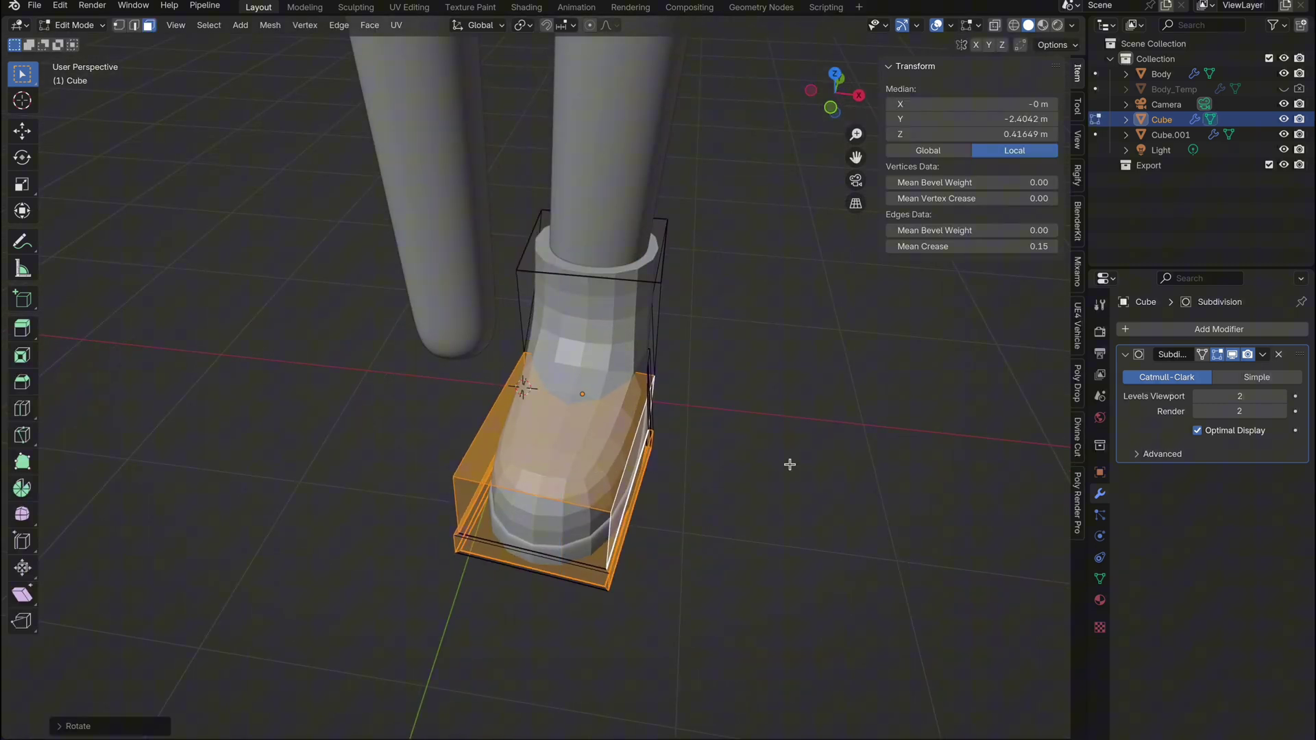
# - Apply Shade Auto Smooth to the shoe and add an X-axis Mirror modifier with Body as the mirror object
pyautogui.rightClick(576, 360)
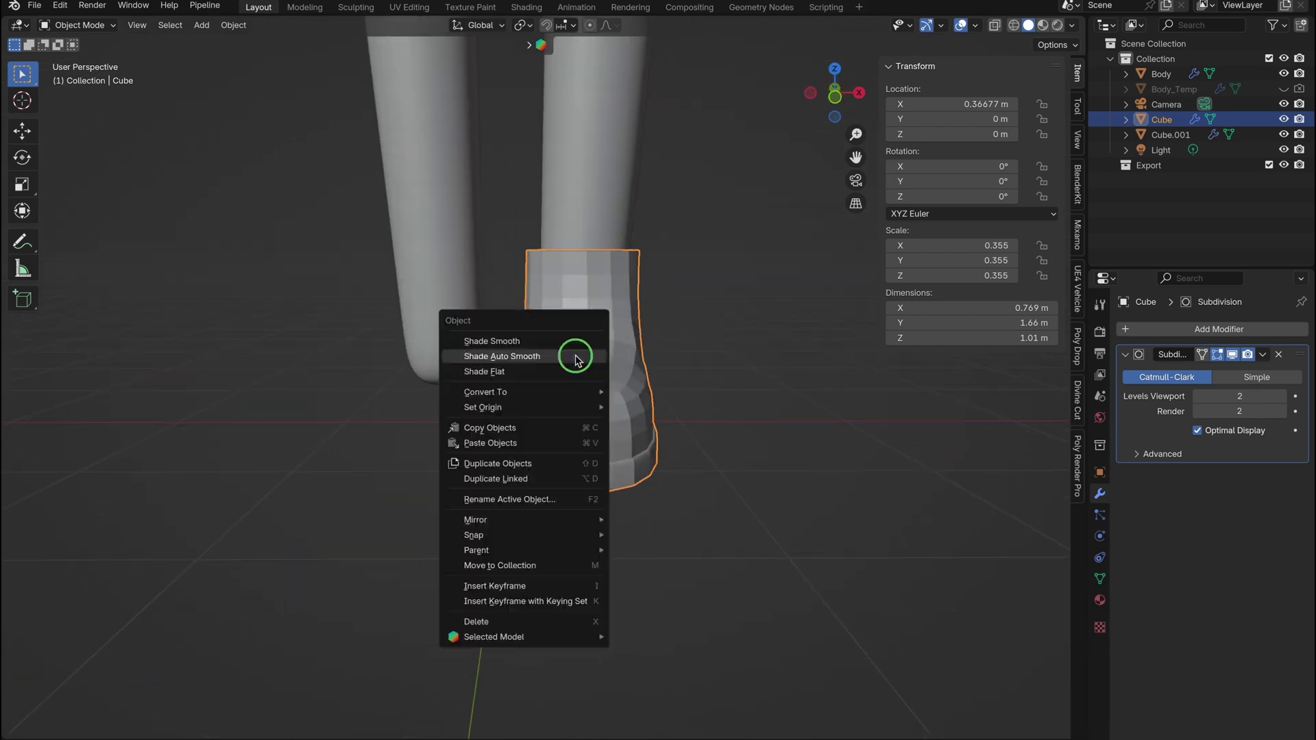
pyautogui.click(574, 357)
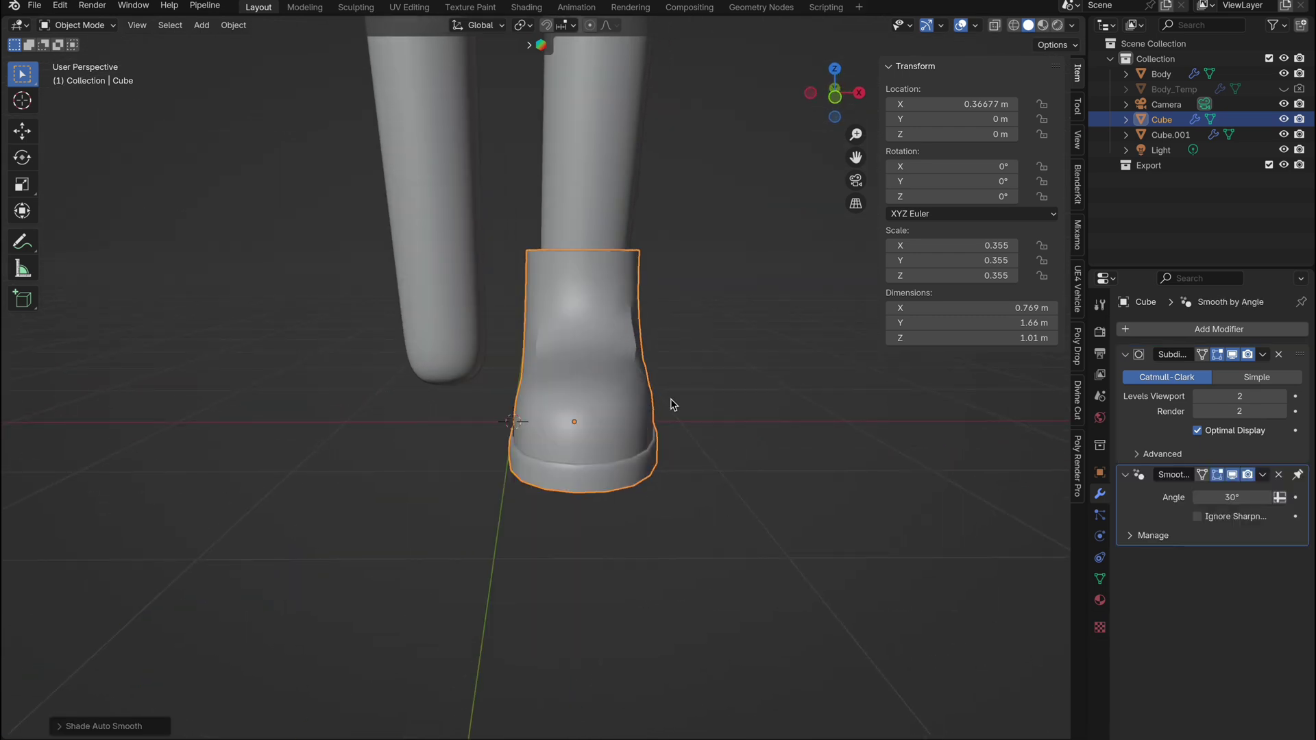
pyautogui.click(1207, 331)
pyautogui.moveTo(1206, 330)
pyautogui.click(1026, 437)
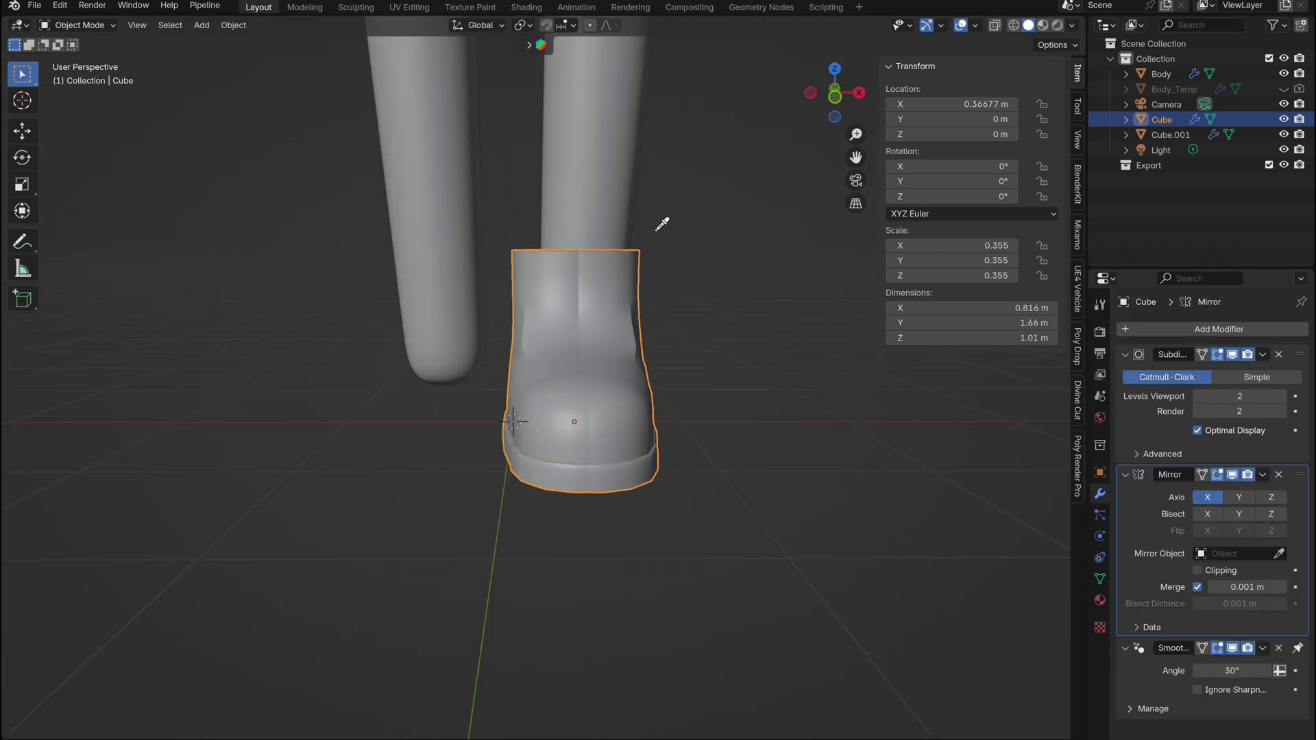
pyautogui.click(615, 210)
pyautogui.click(725, 417)
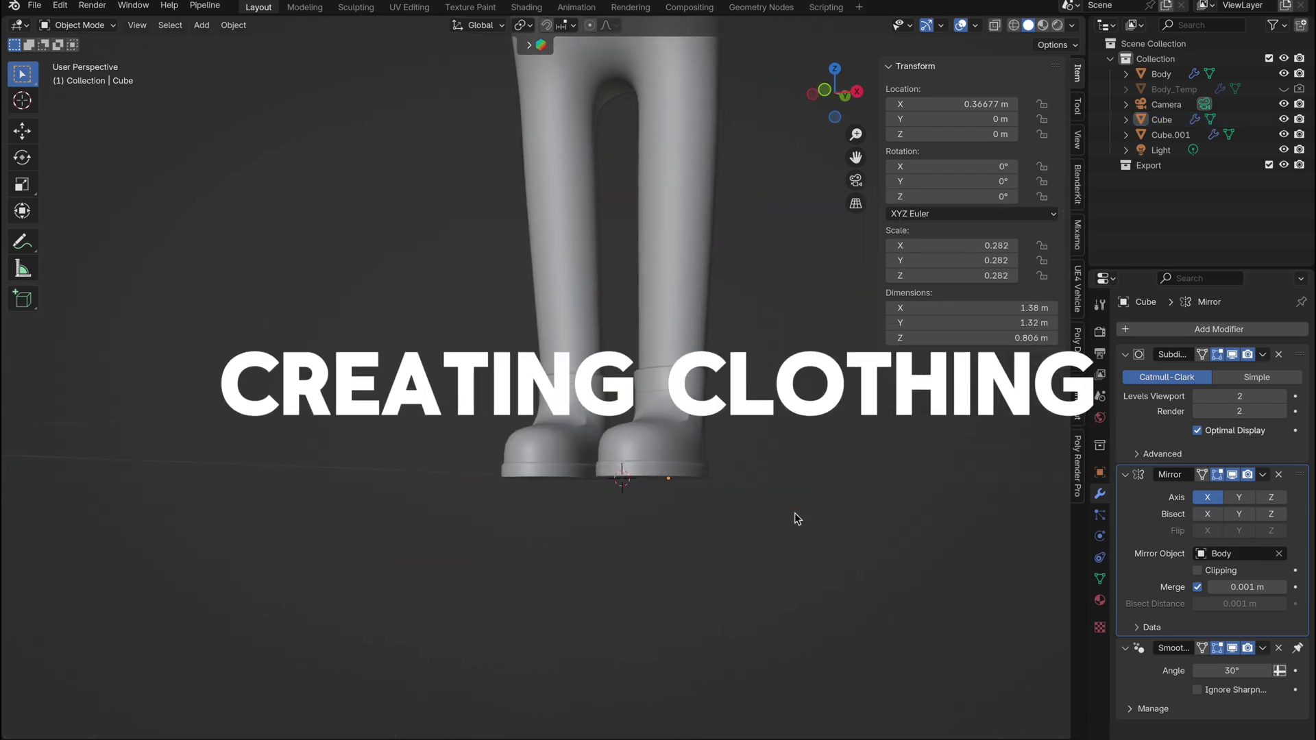
# - Select the Body mesh's torso and arm faces, front and back, from the neck base to the waist and wrists
pyautogui.keyDown('shift'); pyautogui.moveTo(796, 513); pyautogui.dragTo(758, 693, button='middle'); pyautogui.keyUp('shift')
pyautogui.scroll(-4, 795, 513)
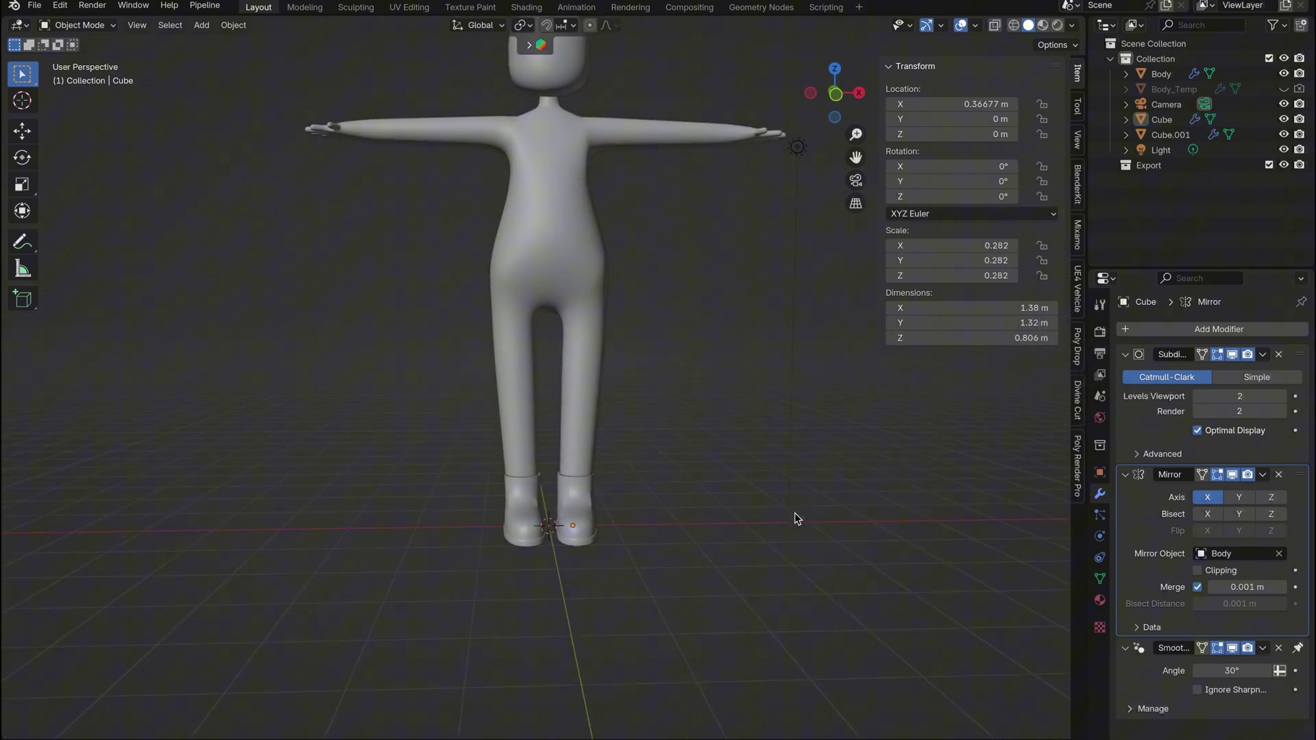
pyautogui.keyDown('shift'); pyautogui.moveTo(795, 513); pyautogui.dragTo(796, 593, button='middle'); pyautogui.keyUp('shift')
pyautogui.click(558, 302)
pyautogui.click(558, 304)
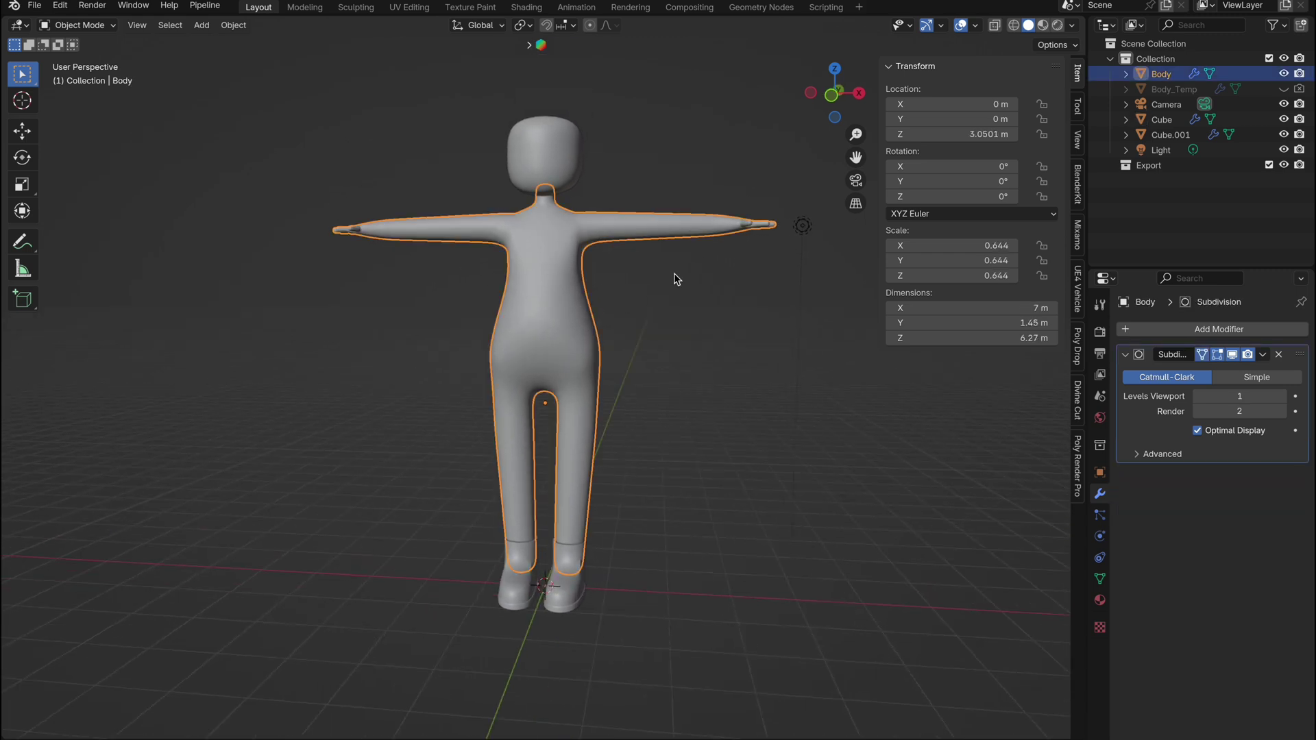
pyautogui.click(831, 95)
pyautogui.scroll(5, 515, 347)
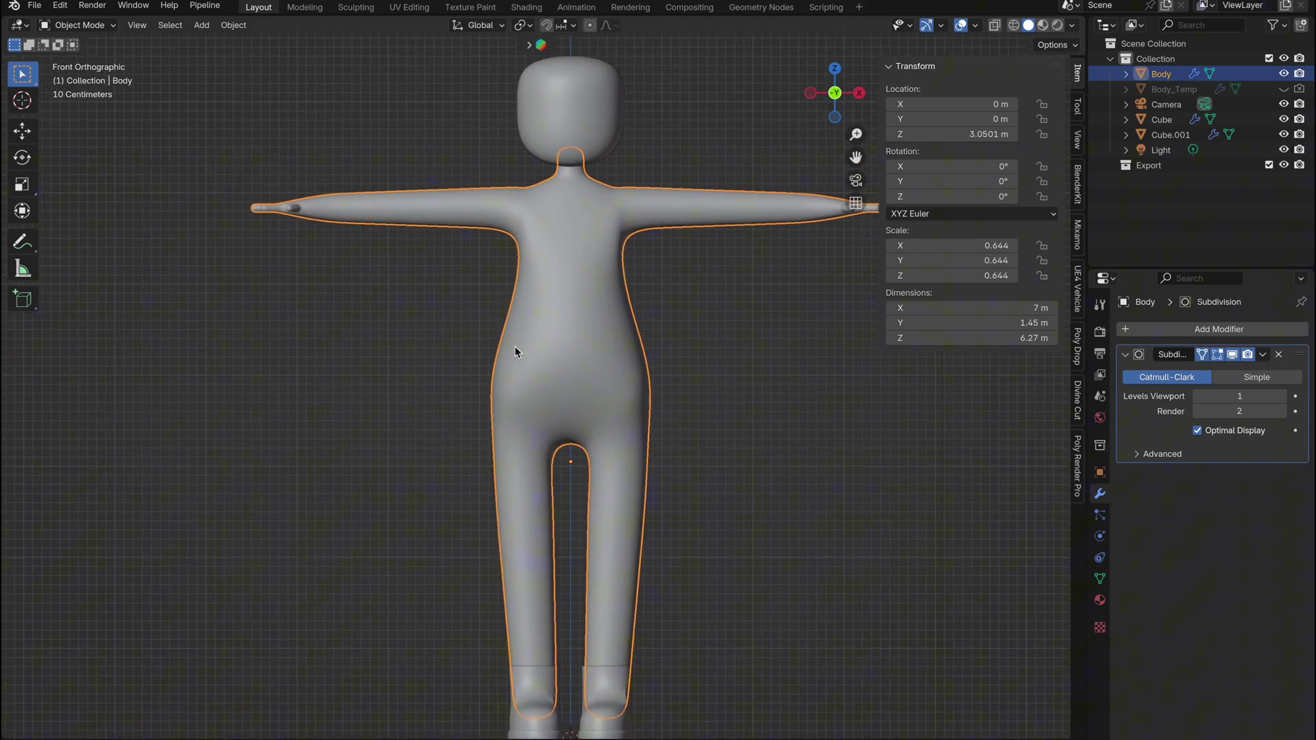
pyautogui.press('Tab')
pyautogui.hotkey('shift', 'z')
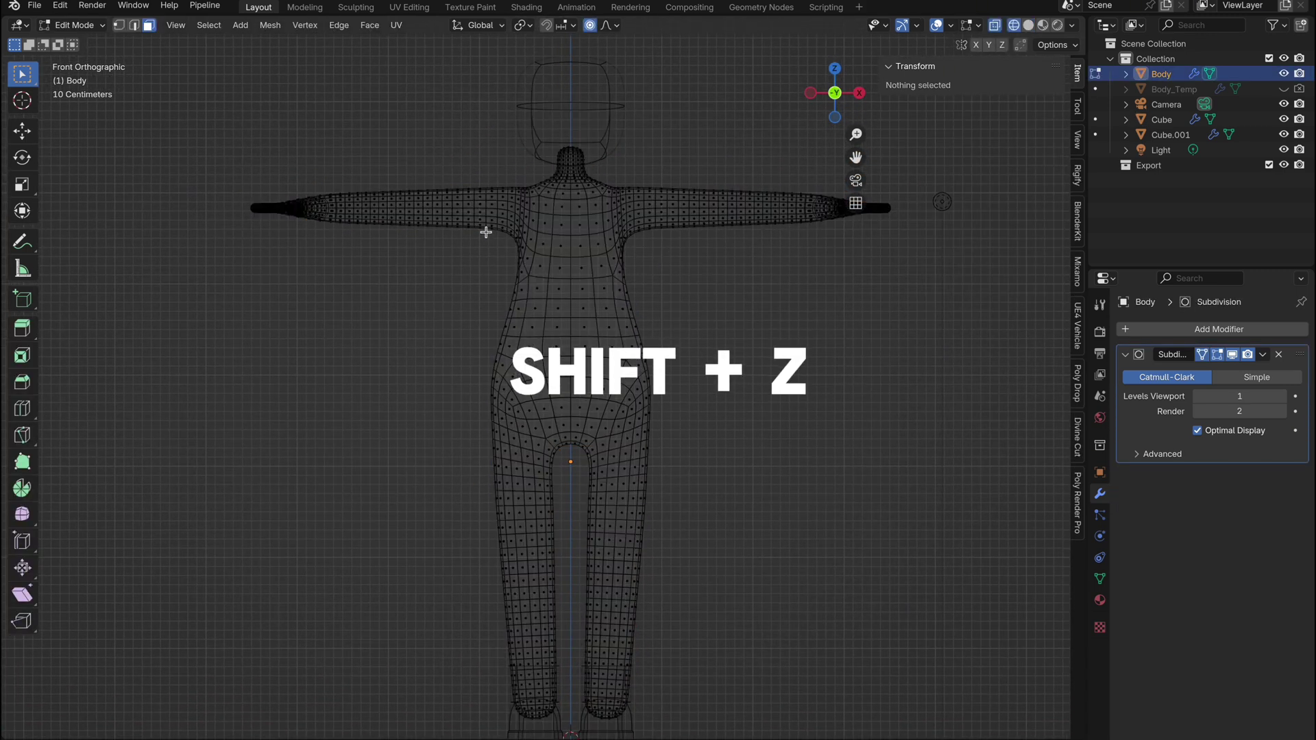
pyautogui.moveTo(336, 187); pyautogui.dragTo(805, 364)
pyautogui.moveTo(539, 377)
pyautogui.mouseDown(button='middle')
pyautogui.moveTo(555, 401)
pyautogui.moveTo(551, 376)
pyautogui.moveTo(697, 455)
pyautogui.moveTo(553, 419)
pyautogui.moveTo(650, 238)
pyautogui.moveTo(663, 138)
pyautogui.mouseUp(button='middle')
pyautogui.scroll(1, 555, 403)
pyautogui.keyDown('shift'); pyautogui.click(547, 376); pyautogui.keyUp('shift')
pyautogui.hotkey('shift', 'z')
pyautogui.scroll(-5, 663, 138)
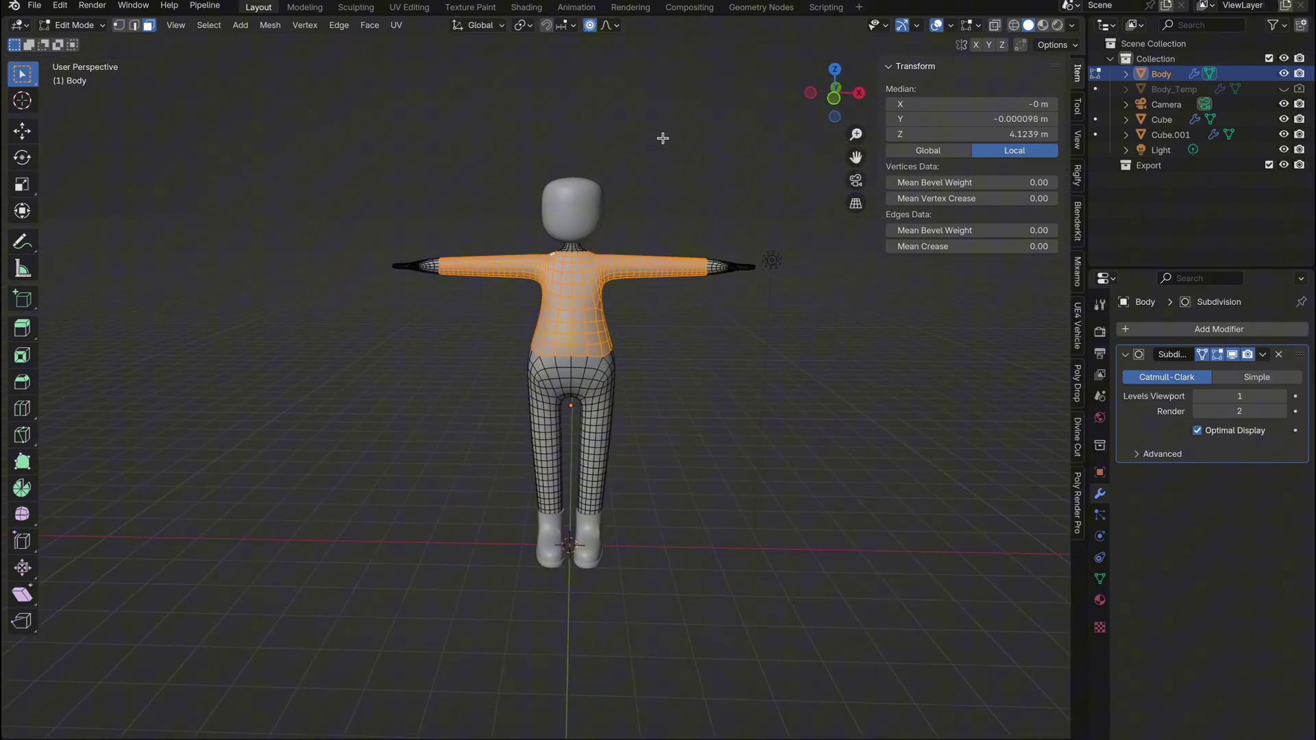
pyautogui.scroll(2, 663, 138)
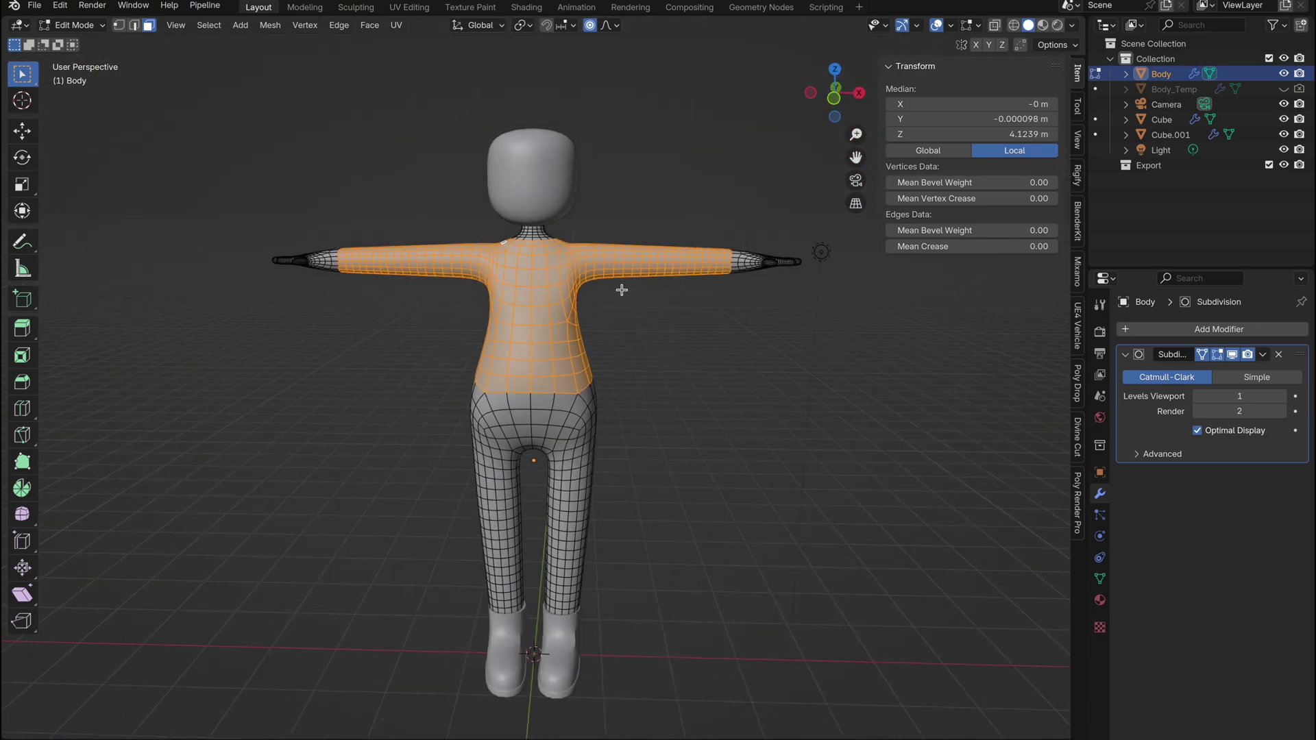
# - Duplicate the selected torso and arm faces in place and separate them into their own shirt object
pyautogui.hotkey('shift', 'd')
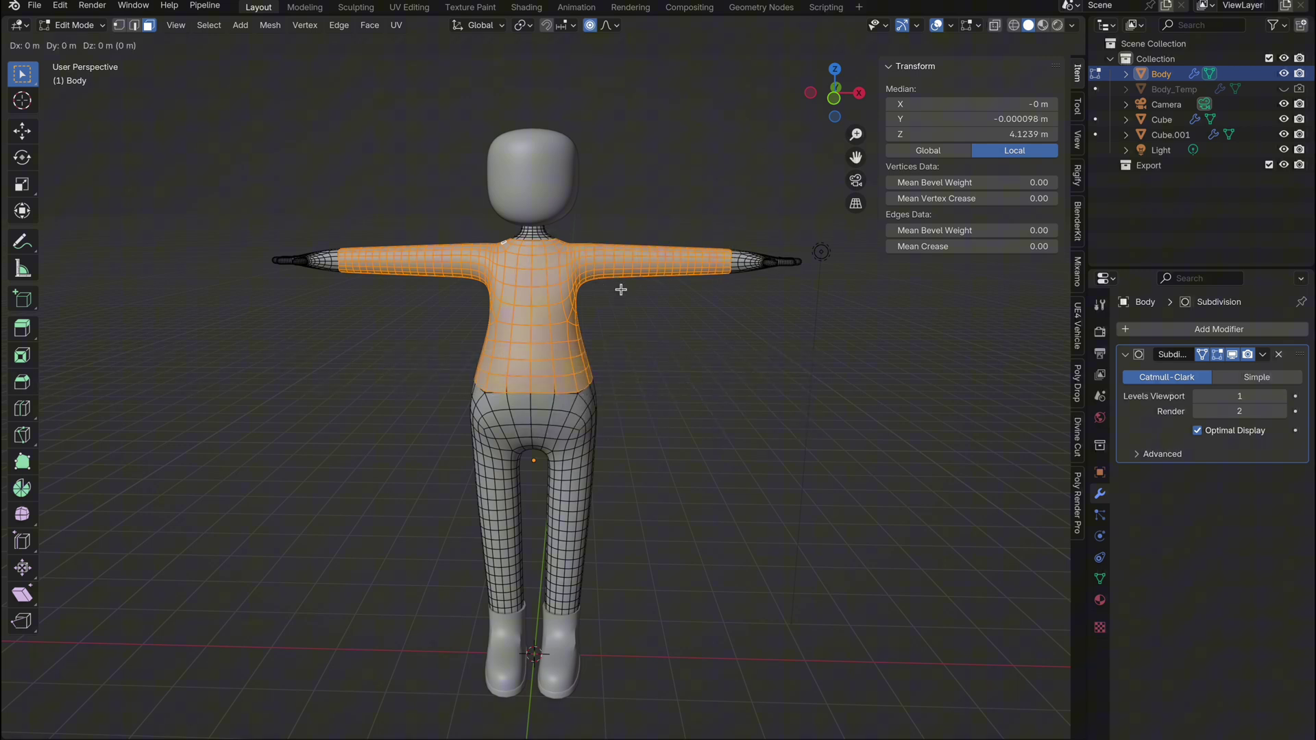
pyautogui.press('Return')
pyautogui.press('p')
pyautogui.click(622, 290)
pyautogui.press('Tab')
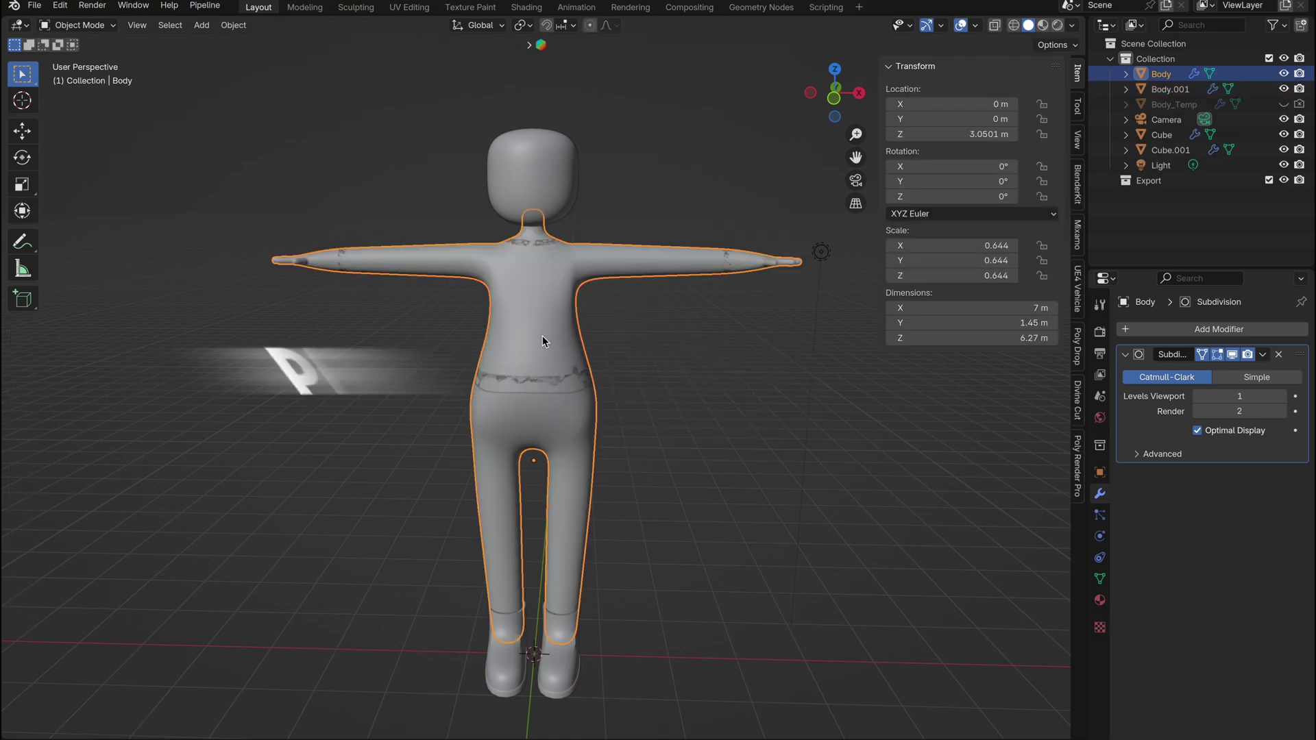
# - Scale the shirt's bottom edge loop slightly outward with proportional editing so the hem clears the hips
pyautogui.click(552, 342)
pyautogui.scroll(4, 569, 348)
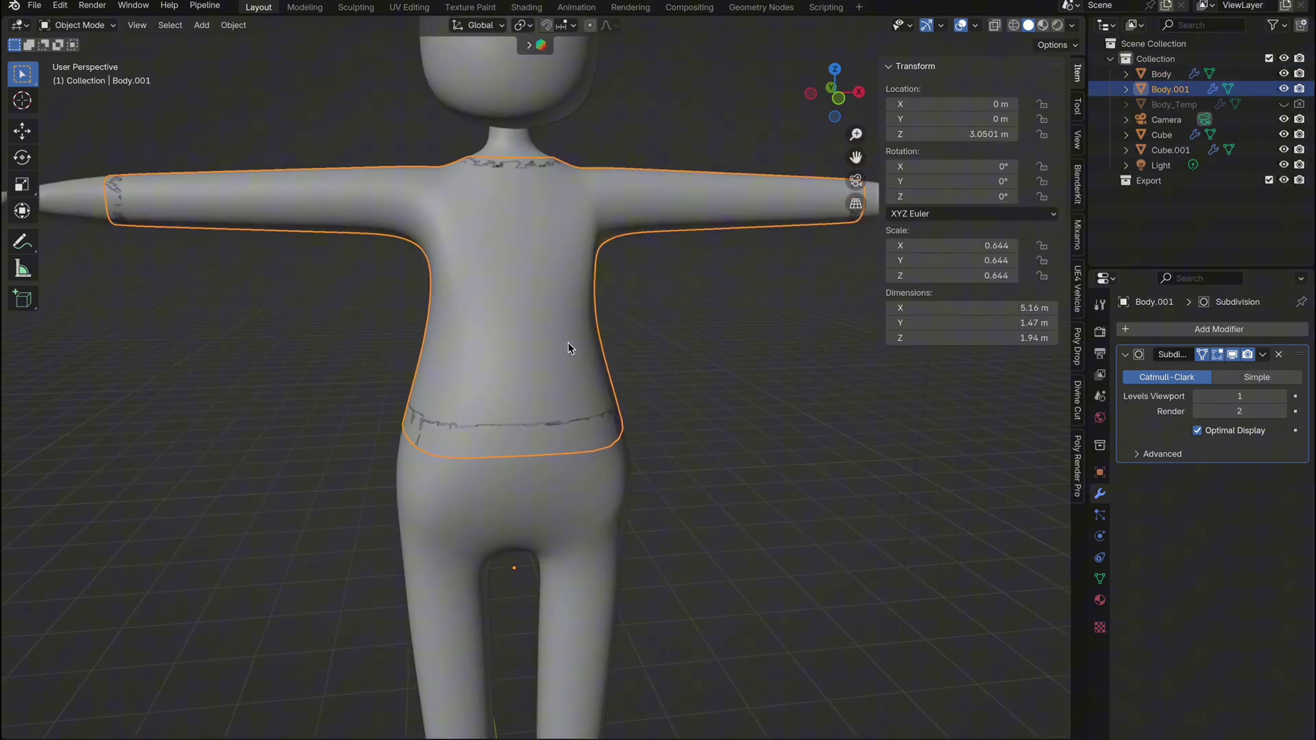
pyautogui.moveTo(570, 348); pyautogui.dragTo(594, 383, button='middle')
pyautogui.press('Tab')
pyautogui.keyDown('alt'); pyautogui.click(541, 491); pyautogui.keyUp('alt')
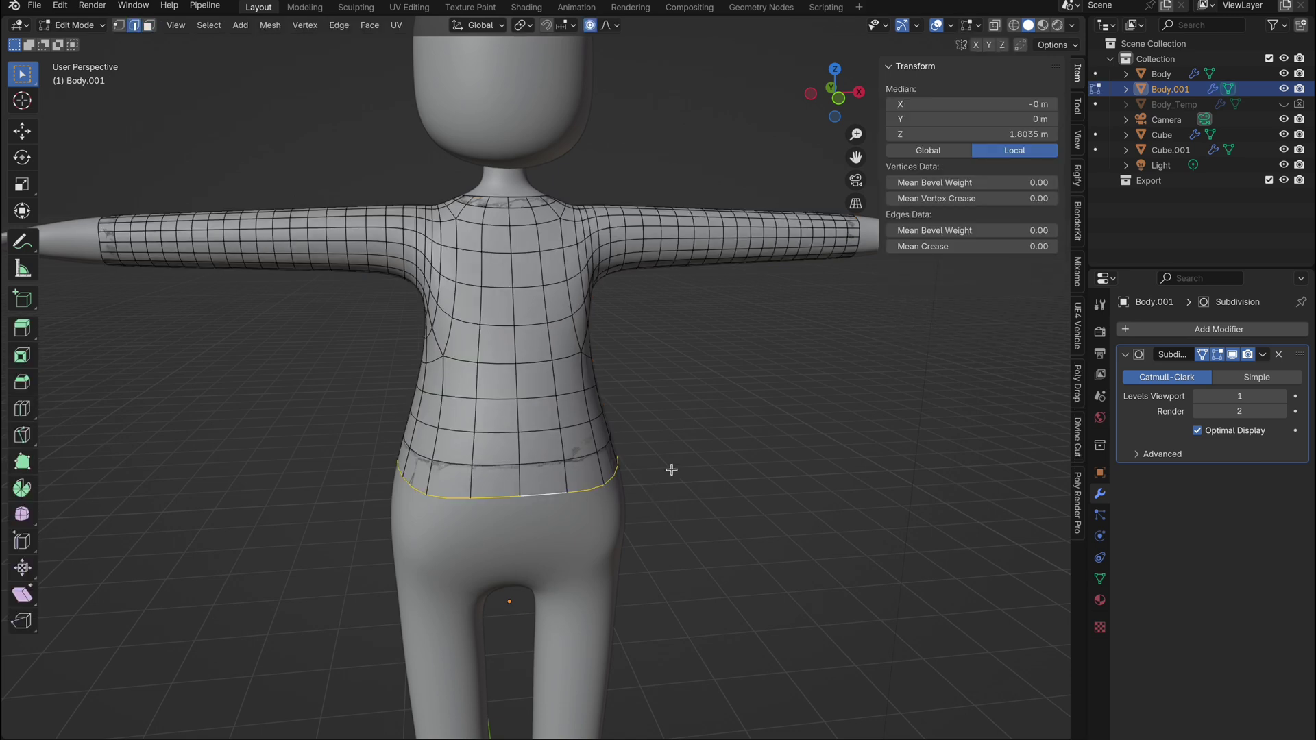
pyautogui.press('s')
pyautogui.scroll(-4, 676, 467)
pyautogui.click(679, 467)
pyautogui.press('Tab')
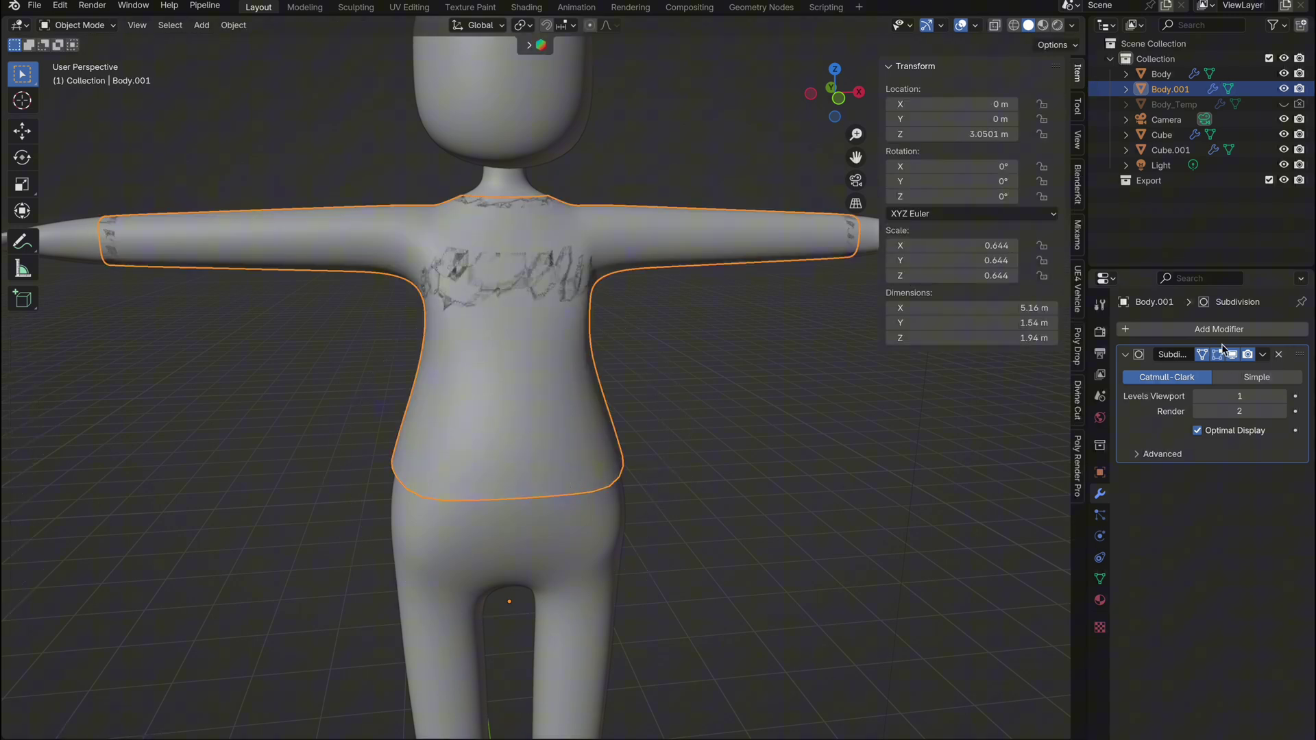
# - Add a Solidify modifier to the shirt with Only Rim enabled and thickness -0.03 m, and apply Shade Auto Smooth
pyautogui.click(1222, 330)
pyautogui.moveTo(1224, 334)
pyautogui.click(1025, 511)
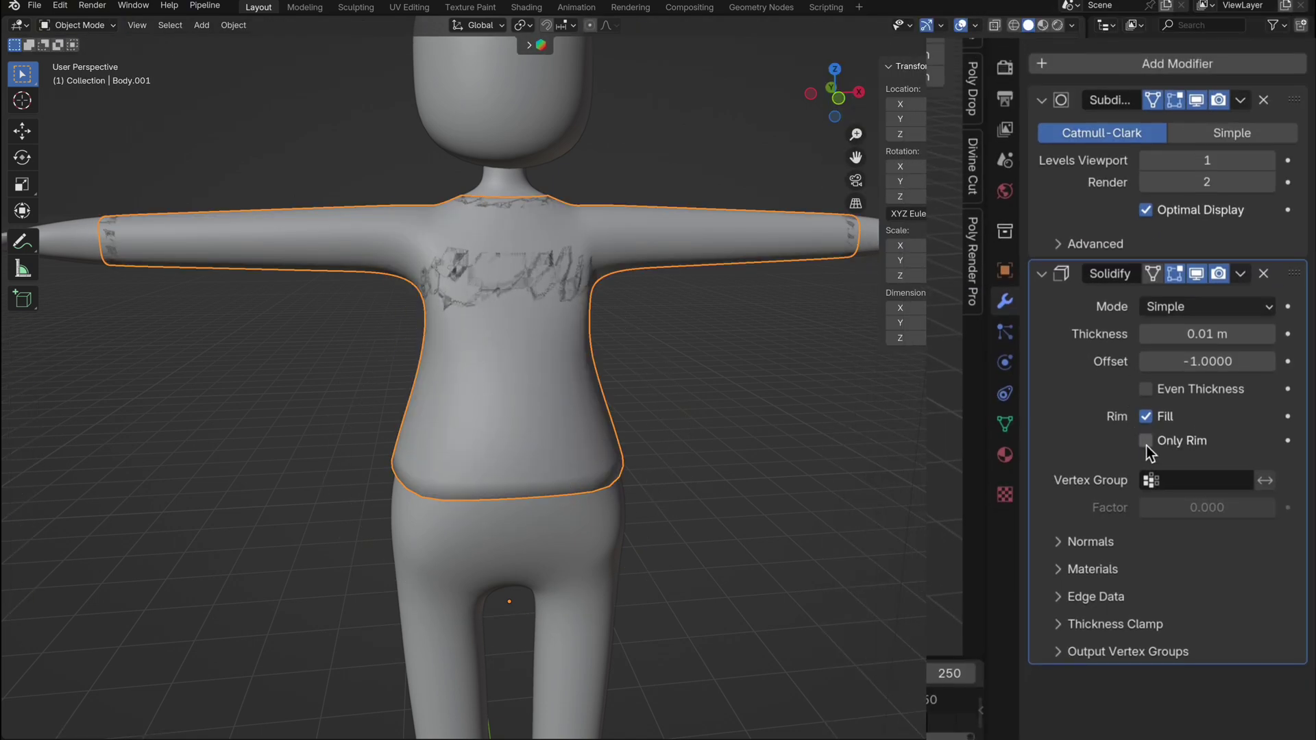
pyautogui.moveTo(1207, 334)
pyautogui.mouseDown()
pyautogui.moveTo(1159, 334)
pyautogui.moveTo(1194, 334)
pyautogui.mouseUp()
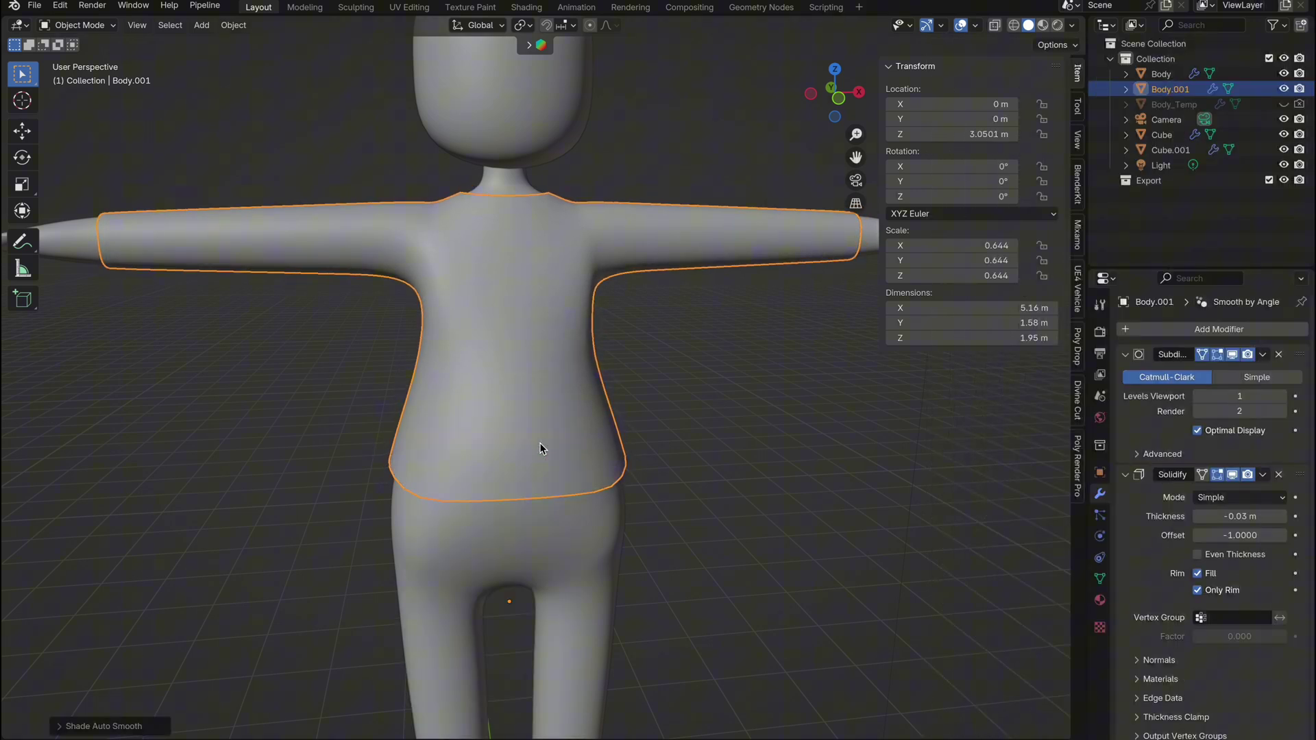
# - Isolate the Body mesh in local view and open it in Edit Mode from the front
pyautogui.moveTo(537, 446); pyautogui.dragTo(382, 405, button='middle')
pyautogui.scroll(3, 382, 406)
pyautogui.click(538, 436)
pyautogui.moveTo(539, 433); pyautogui.dragTo(543, 405, button='middle')
pyautogui.click(837, 96)
pyautogui.press('/')
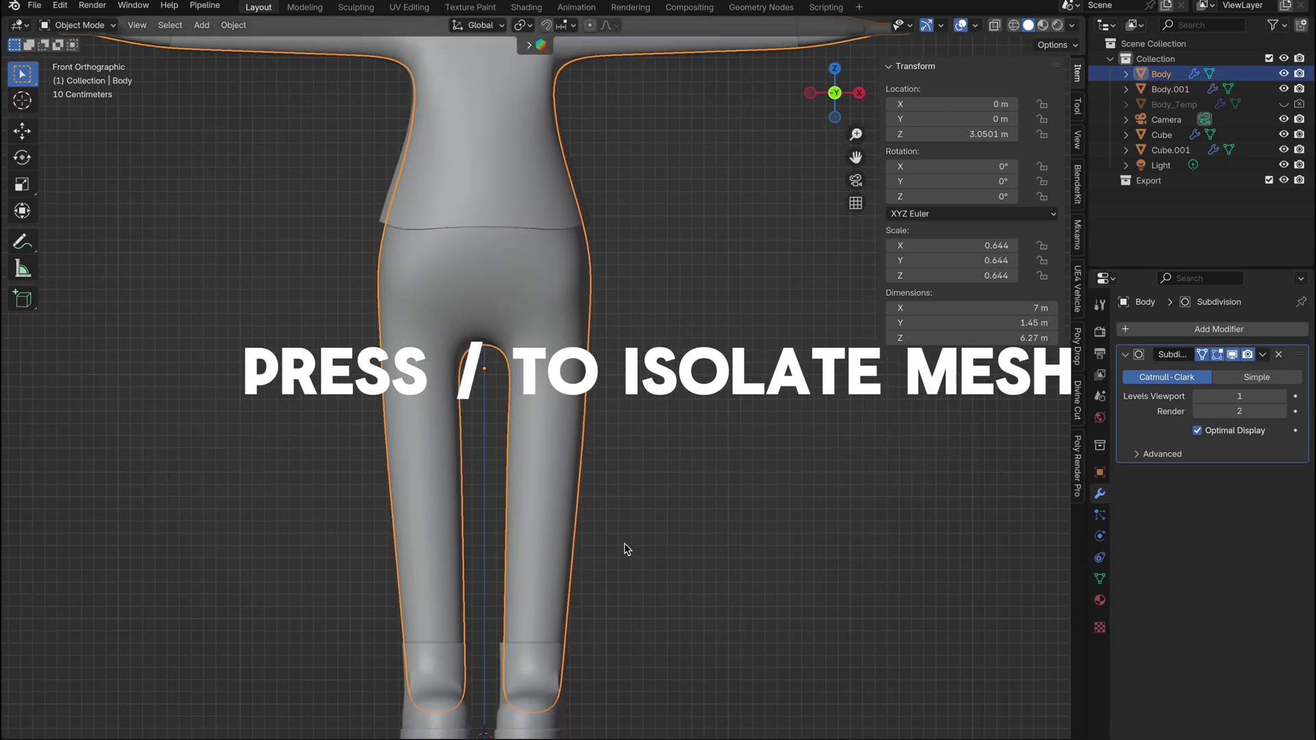
pyautogui.press('Tab')
pyautogui.press('/')
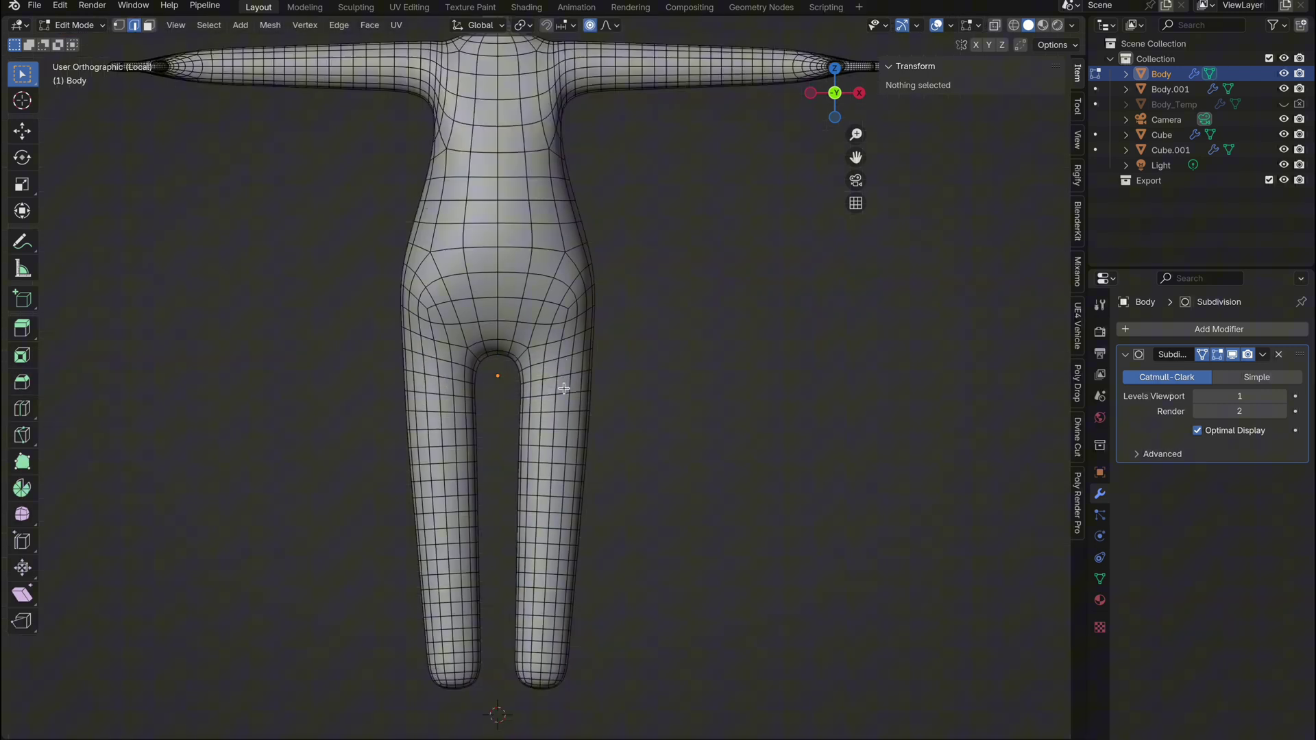
pyautogui.scroll(2, 515, 347)
pyautogui.keyDown('shift'); pyautogui.moveTo(506, 342); pyautogui.dragTo(488, 317, button='middle'); pyautogui.keyUp('shift')
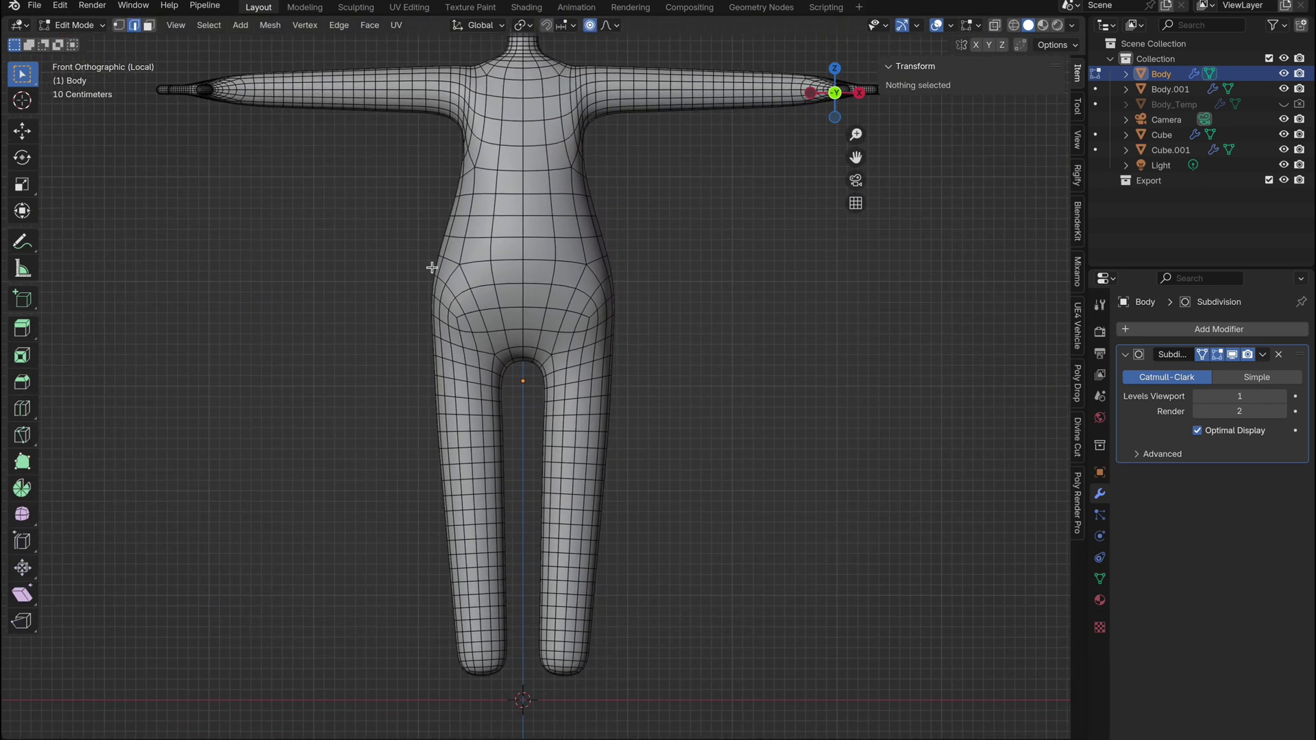
# - Select the Body faces from waist to ankles, duplicate them in place and separate them into a trousers object
pyautogui.hotkey('shift', 'z')
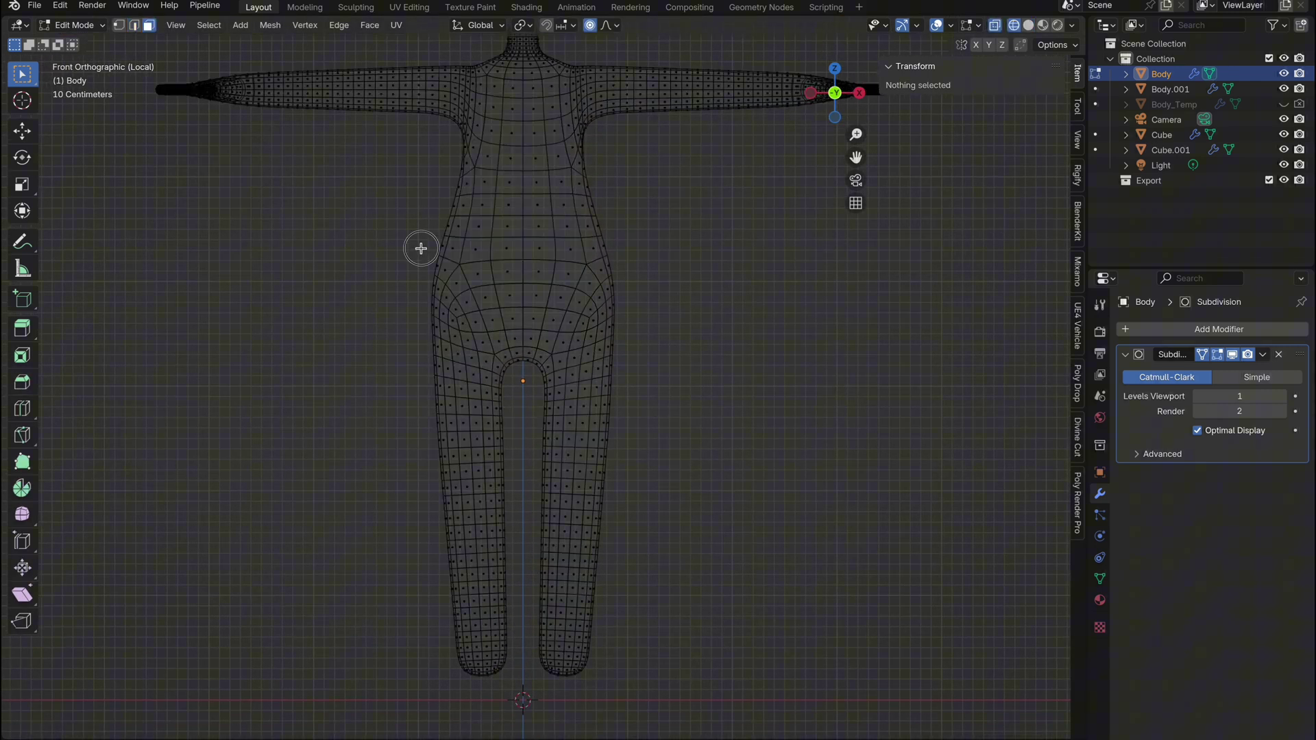
pyautogui.moveTo(421, 248); pyautogui.dragTo(662, 633)
pyautogui.hotkey('shift', 'd')
pyautogui.press('Escape')
pyautogui.press('p')
pyautogui.press('Return')
pyautogui.press('Tab')
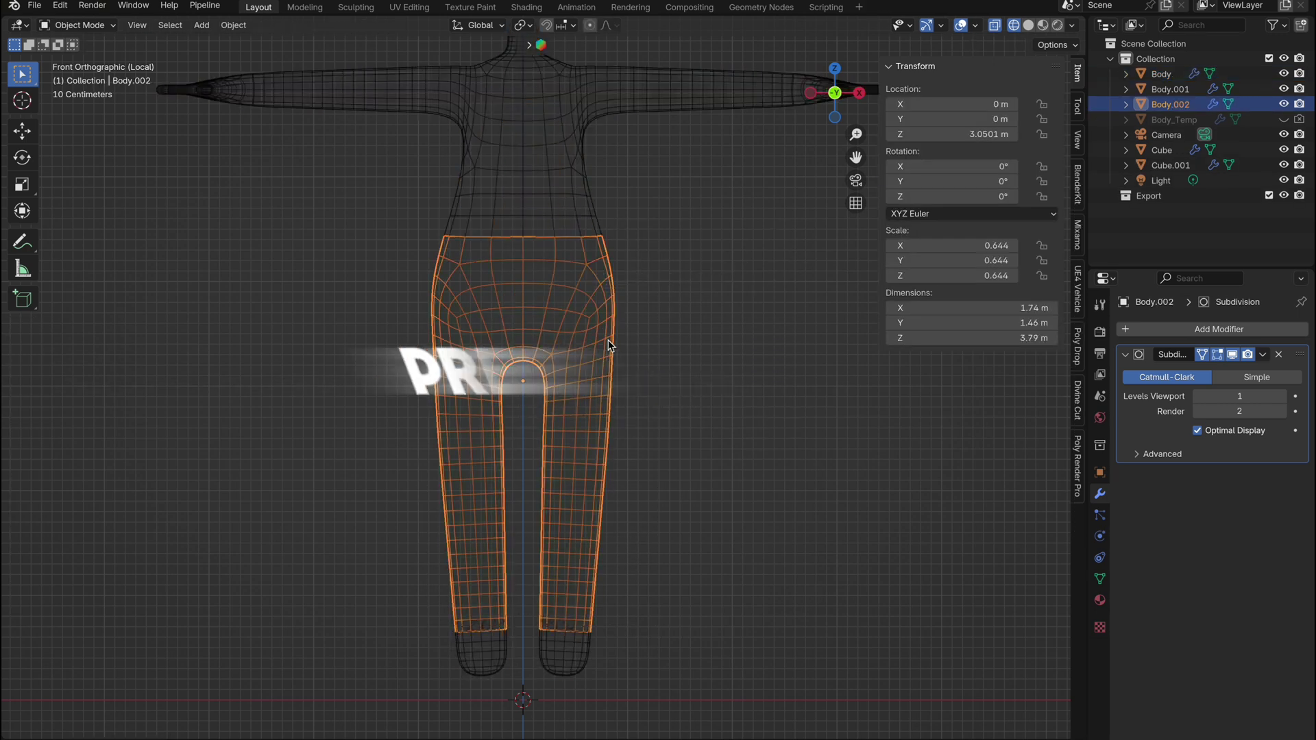
pyautogui.press('p')
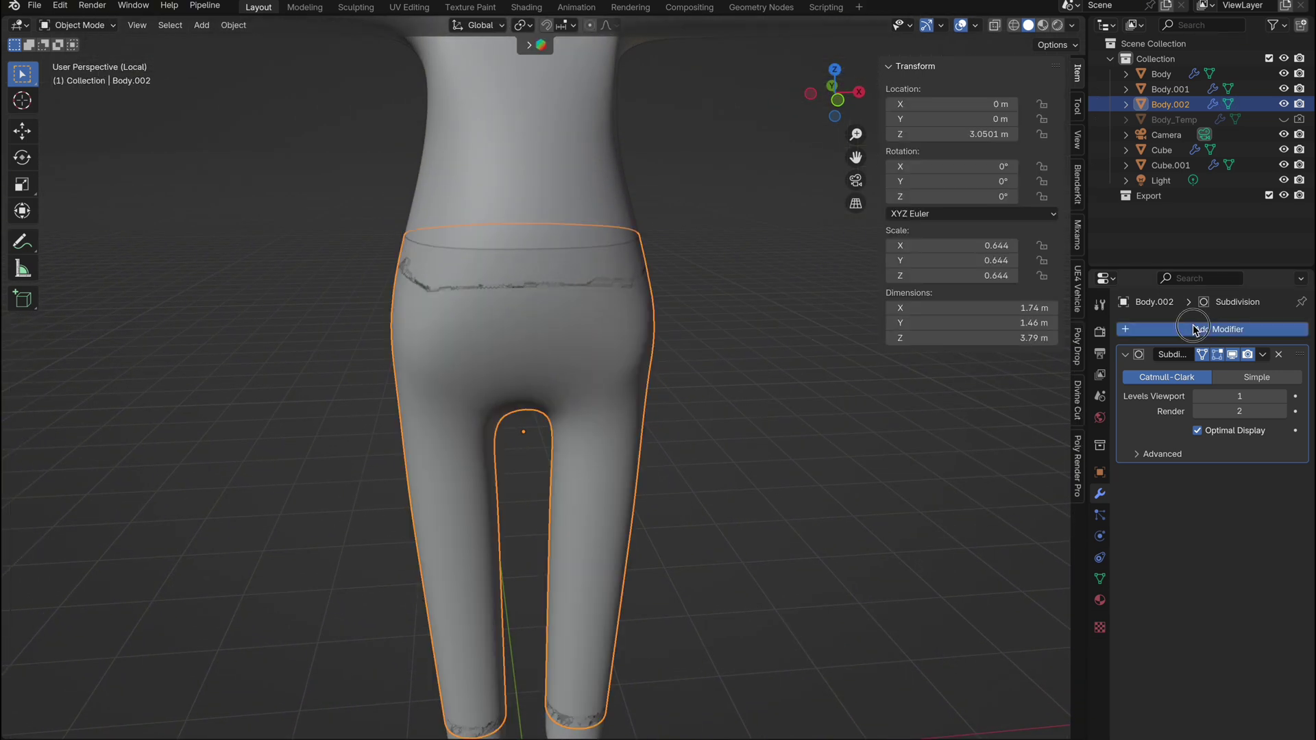
# - Add a Solidify modifier to the trousers with Only Rim enabled and thickness -0.07 m, and leave local view
pyautogui.click(1194, 331)
pyautogui.moveTo(1138, 328)
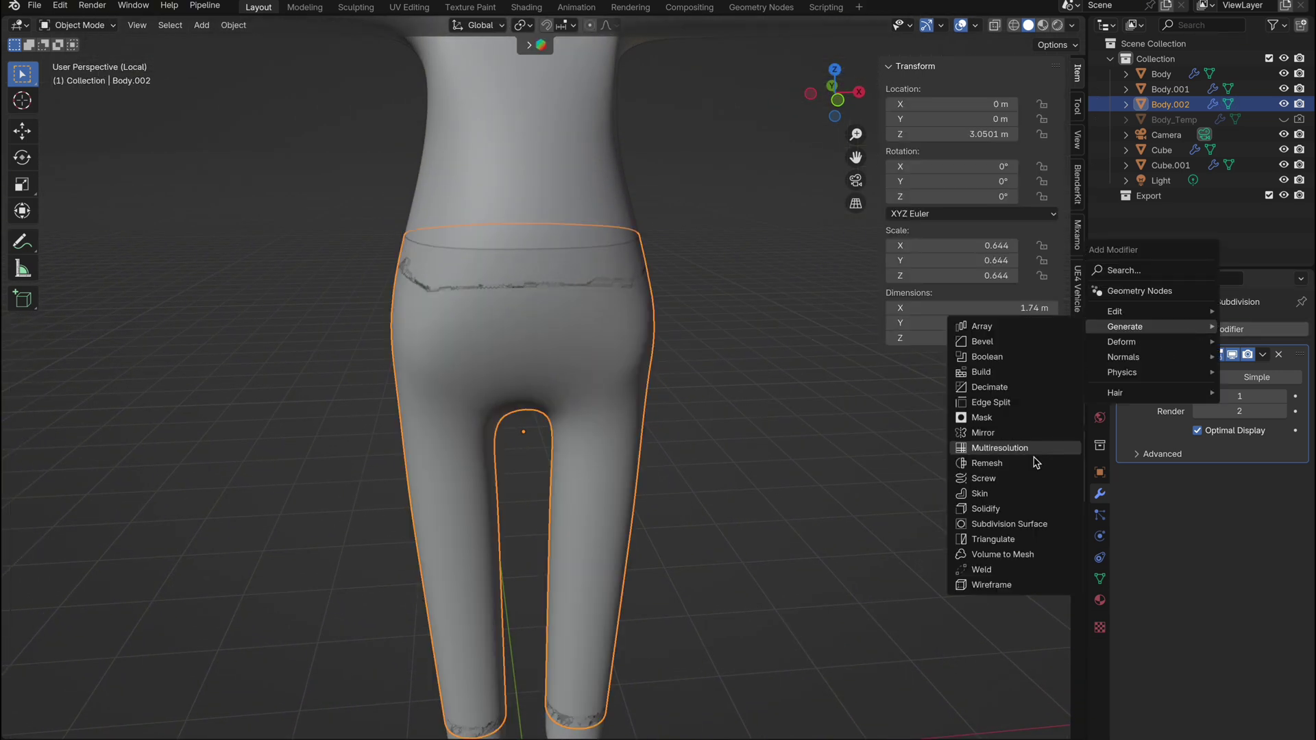
pyautogui.click(1032, 512)
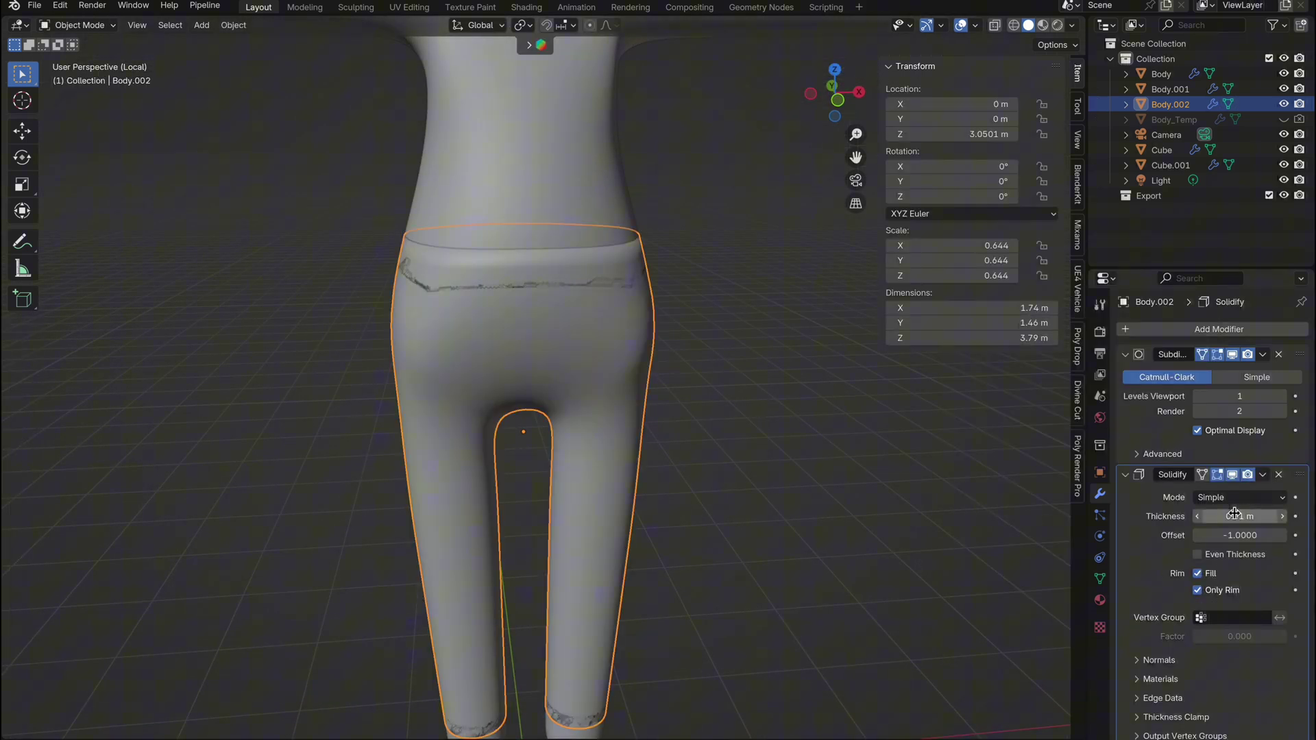
pyautogui.moveTo(1235, 513); pyautogui.dragTo(1208, 513)
pyautogui.press('KP_Divide')
pyautogui.moveTo(513, 410); pyautogui.dragTo(562, 434, button='middle')
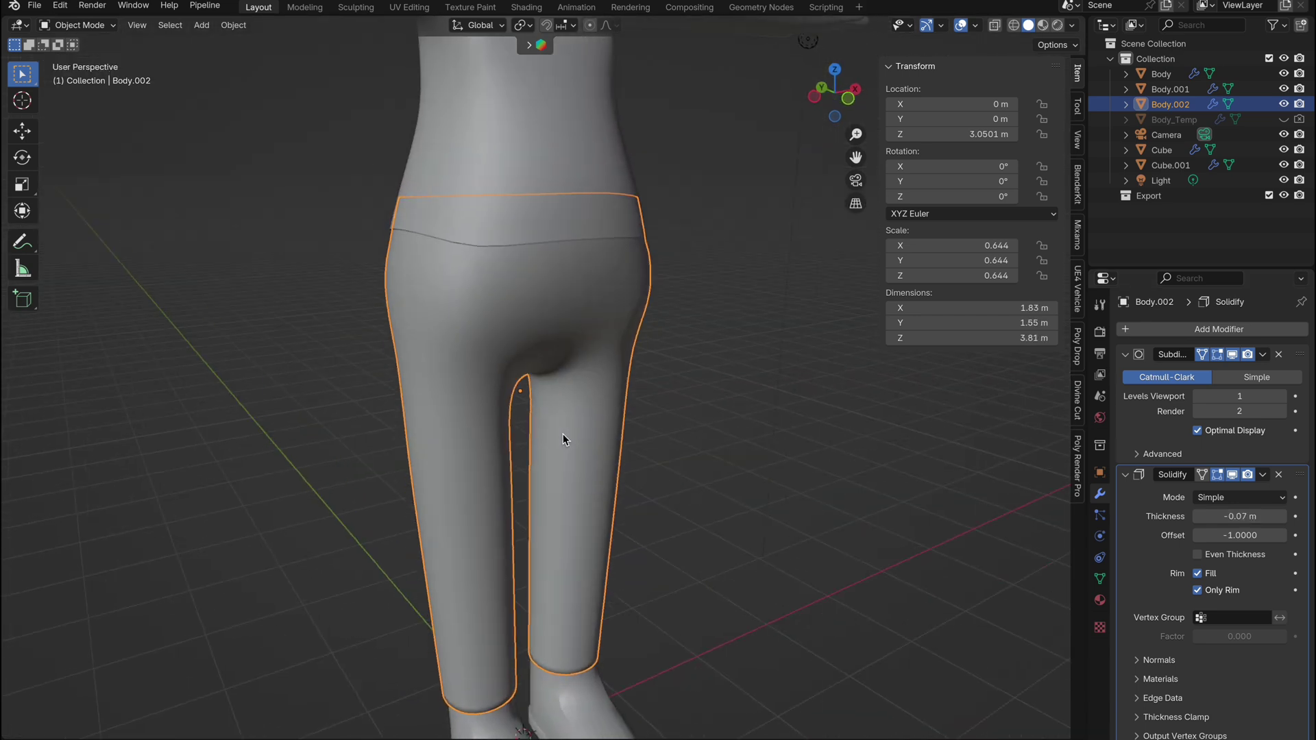
# - Turn on the On Cage display for the shirt's Solidify modifier and scale the bottom edge loop slightly outward
pyautogui.scroll(-3, 562, 439)
pyautogui.click(538, 328)
pyautogui.press('Tab')
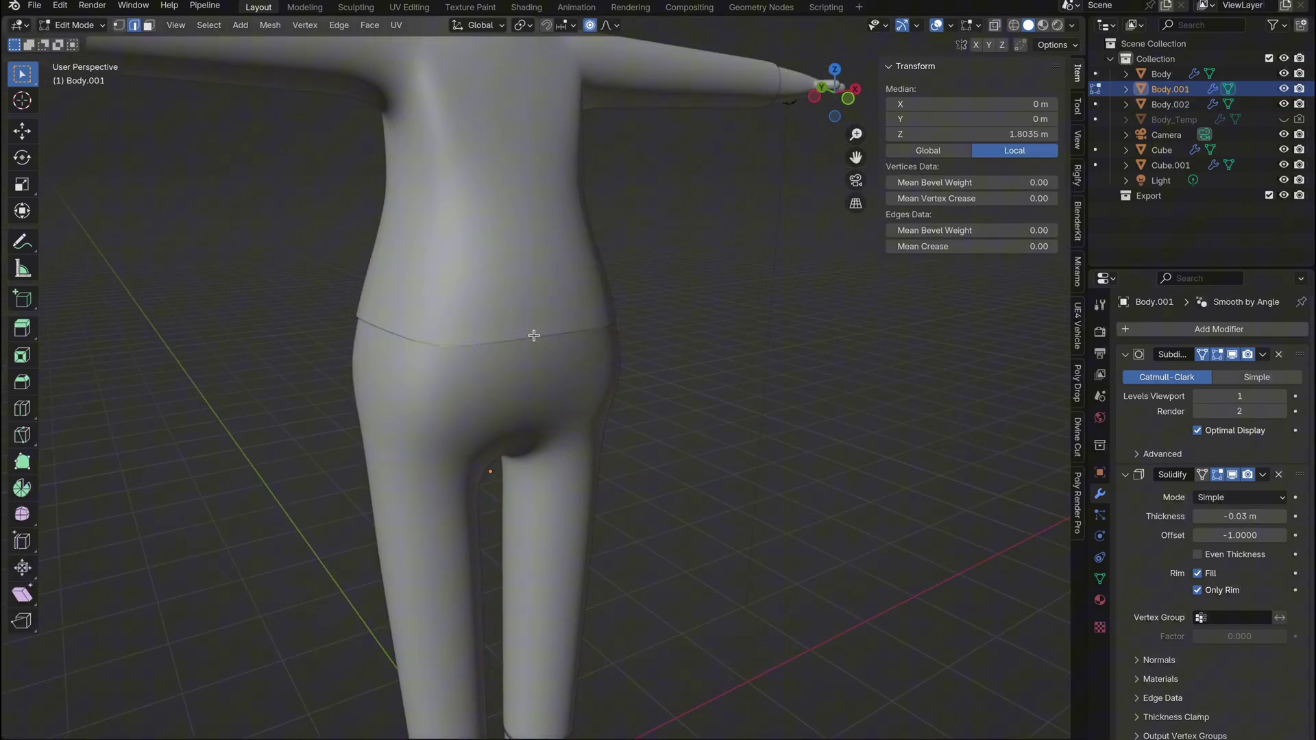
pyautogui.press('Tab')
pyautogui.press('Tab')
pyautogui.click(1202, 474)
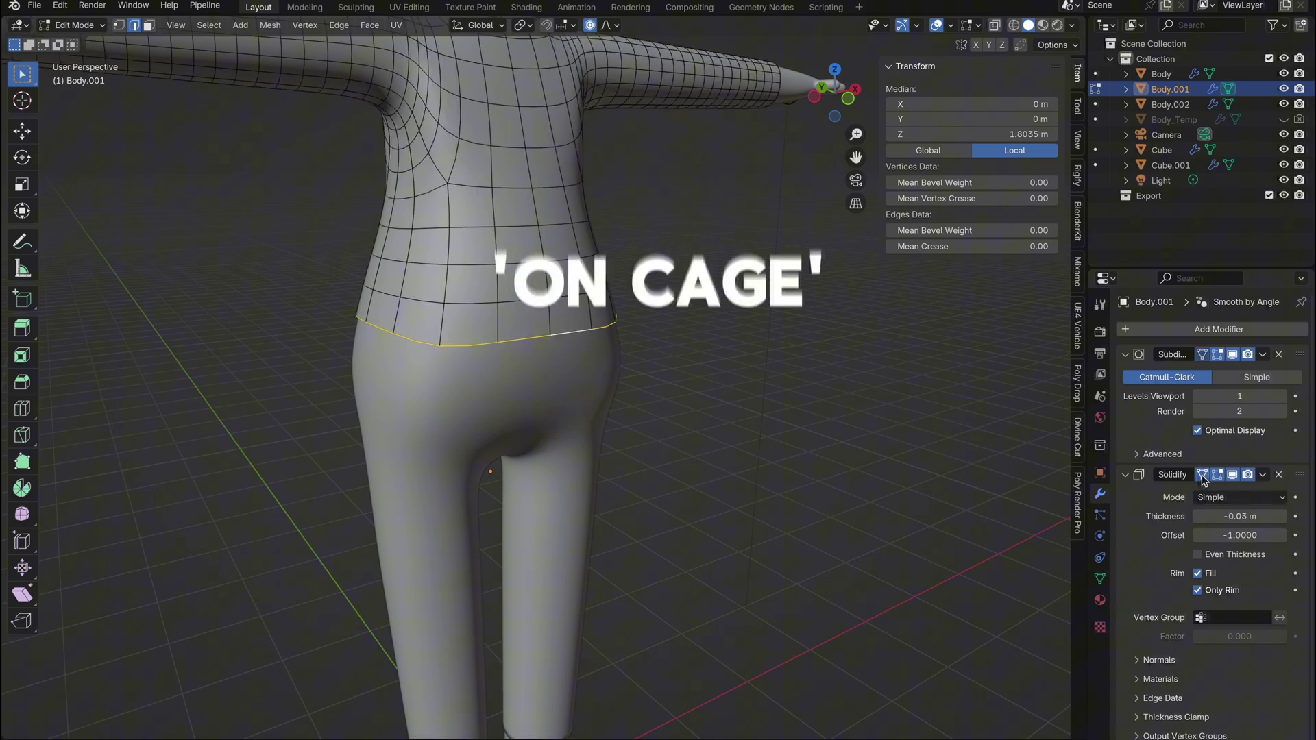
pyautogui.press('s')
pyautogui.click(693, 351)
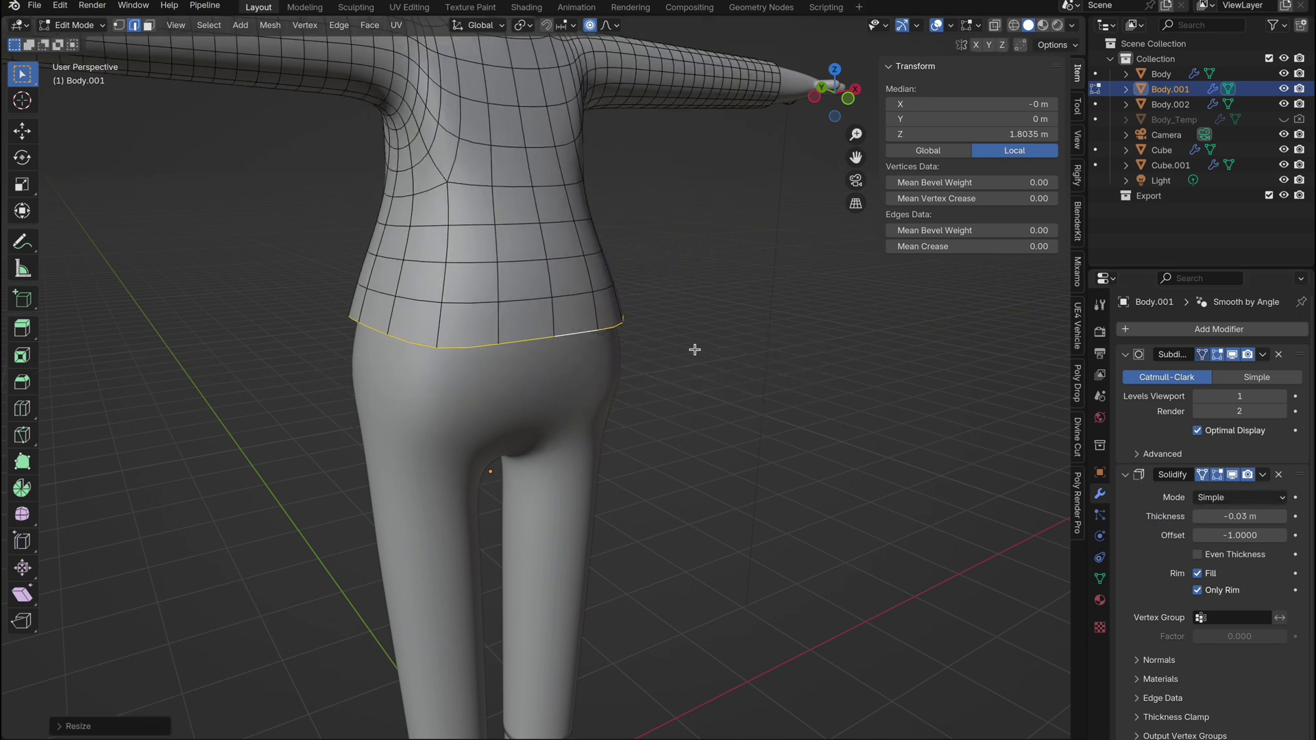
# - Extrude the shirt's bottom edge loop down along Z over the hips and scale the new hem slightly outward
pyautogui.press('g')
pyautogui.press('z')
pyautogui.click(694, 387)
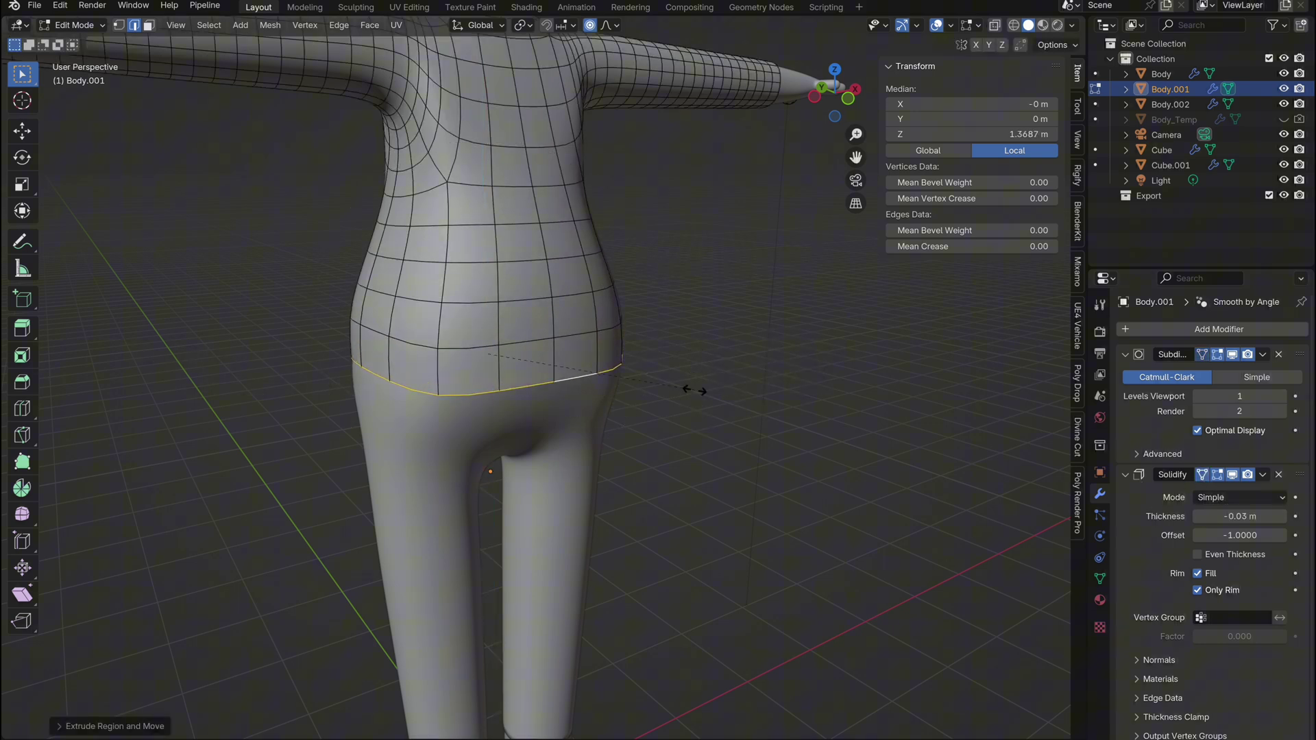
pyautogui.press('s')
pyautogui.click(703, 390)
pyautogui.press('Tab')
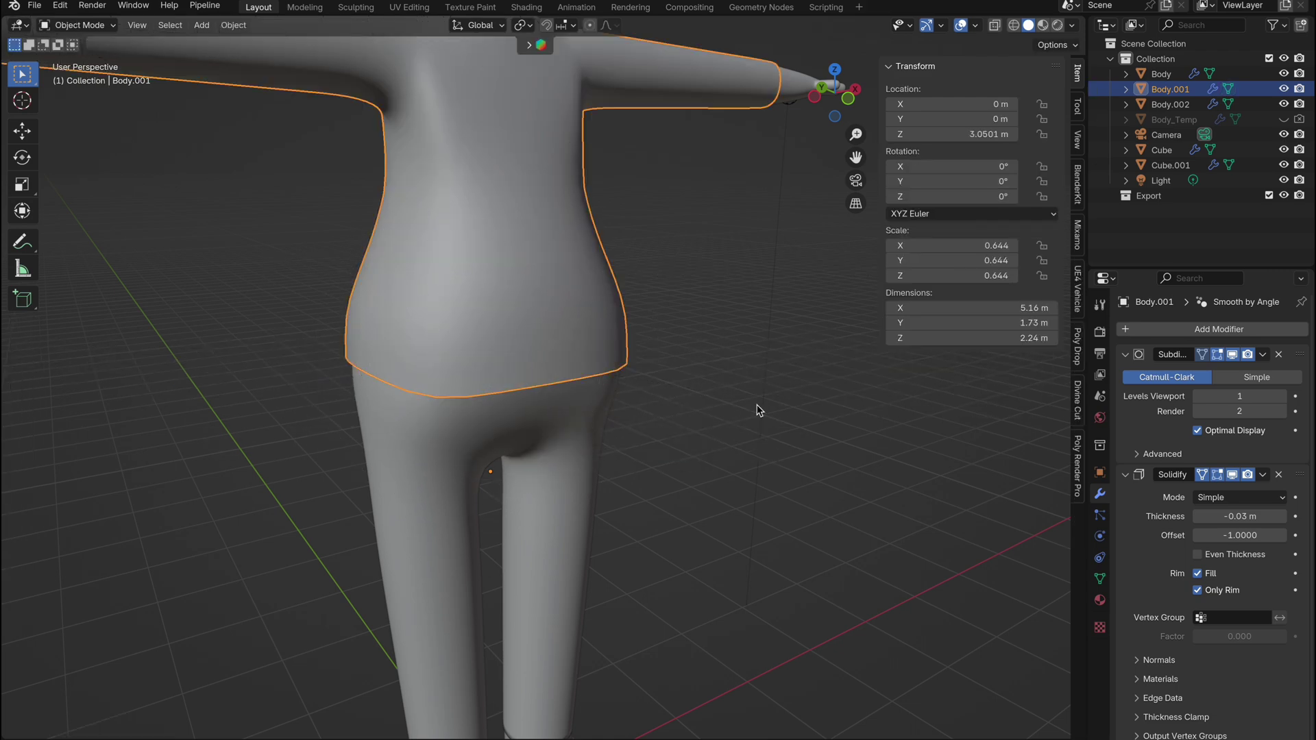
pyautogui.click(758, 410)
pyautogui.moveTo(758, 411); pyautogui.dragTo(758, 410, button='middle')
pyautogui.scroll(-4, 759, 410)
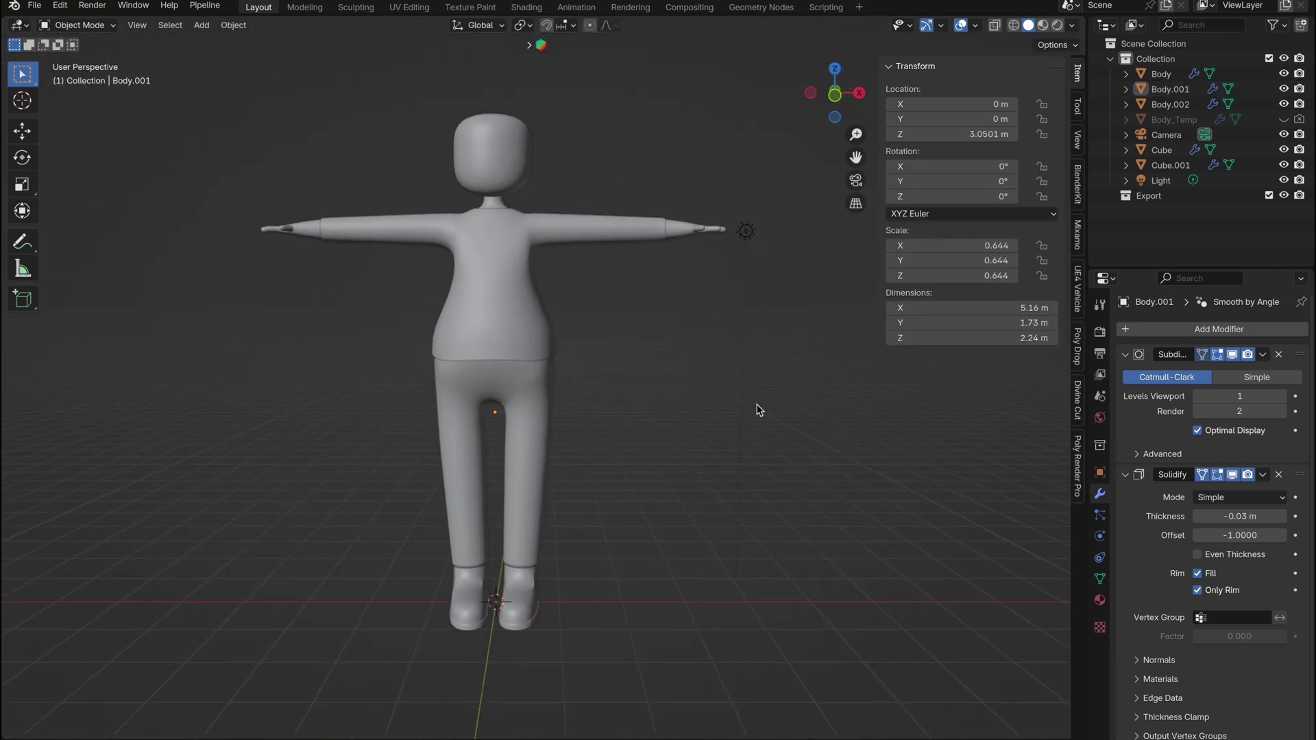
# - Flatten the shirt's bottom edge loop by scaling it to 0 along Z
pyautogui.click(835, 97)
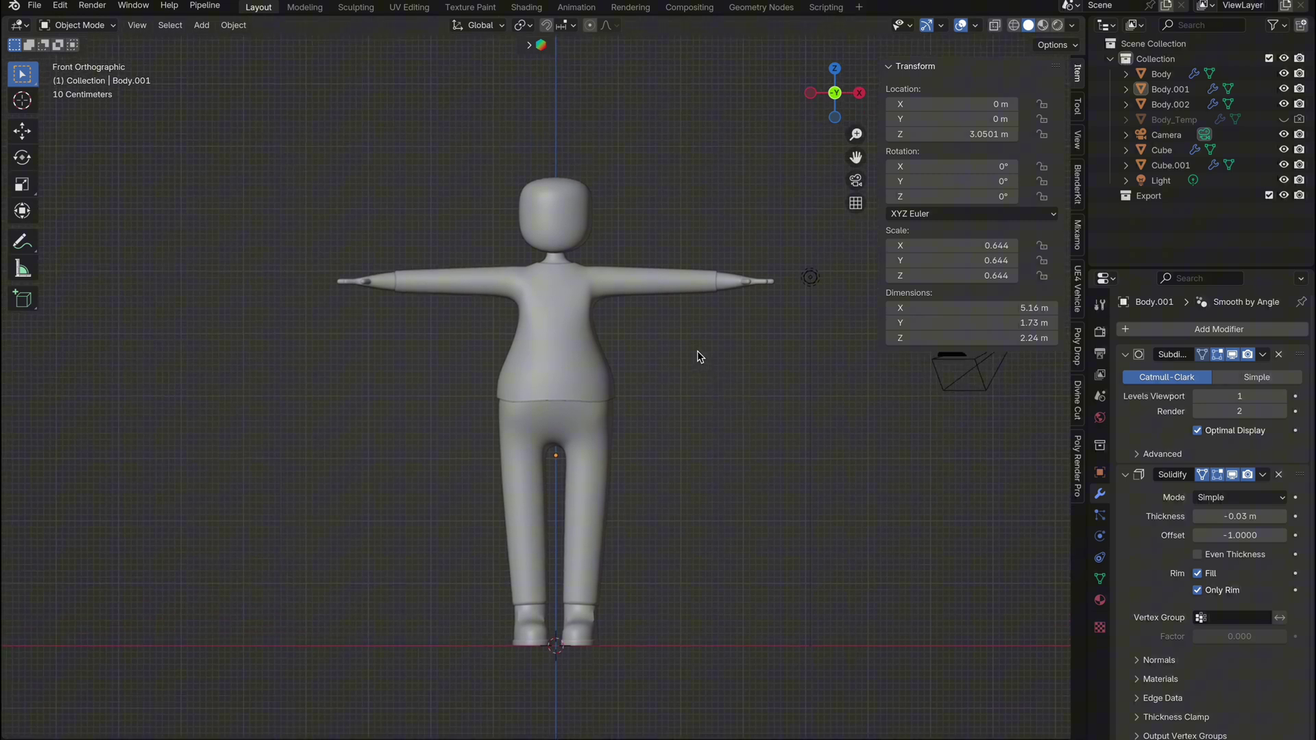
pyautogui.scroll(4, 699, 357)
pyautogui.click(617, 385)
pyautogui.press('Tab')
pyautogui.keyDown('alt'); pyautogui.click(634, 418); pyautogui.keyUp('alt')
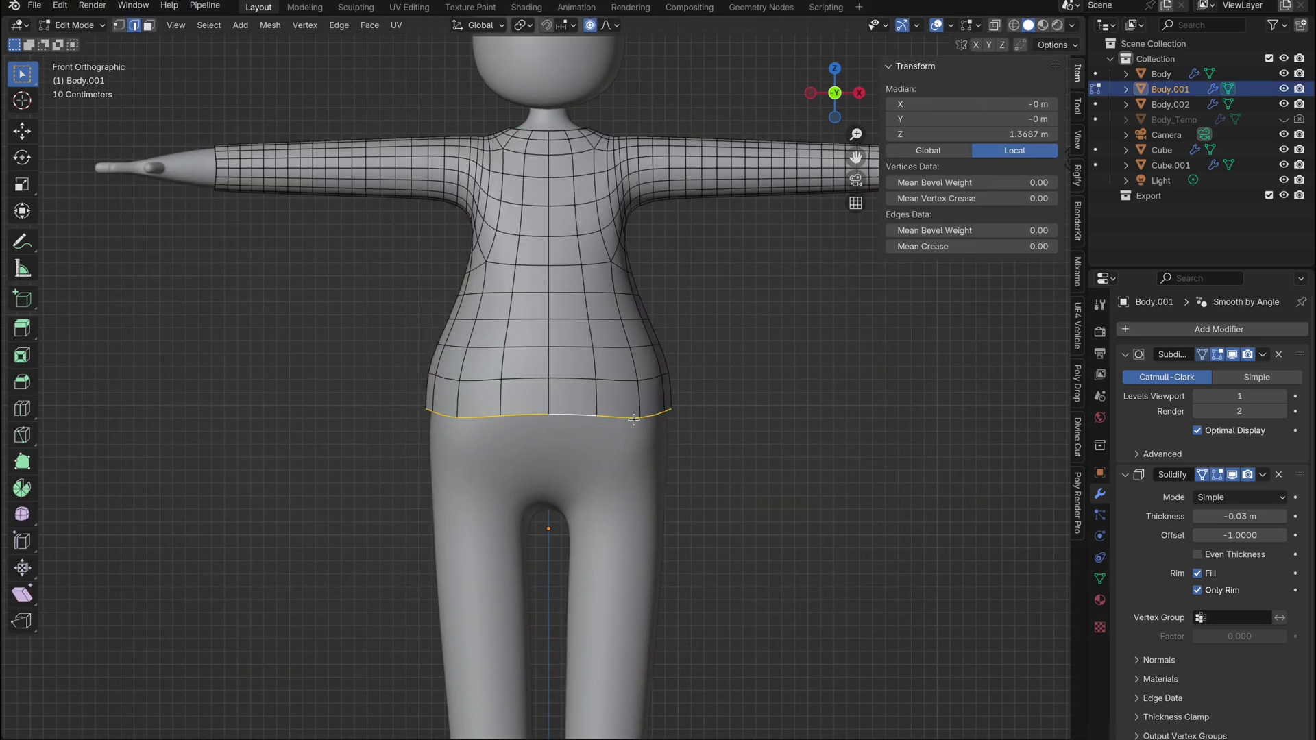
pyautogui.press('s')
pyautogui.press('z')
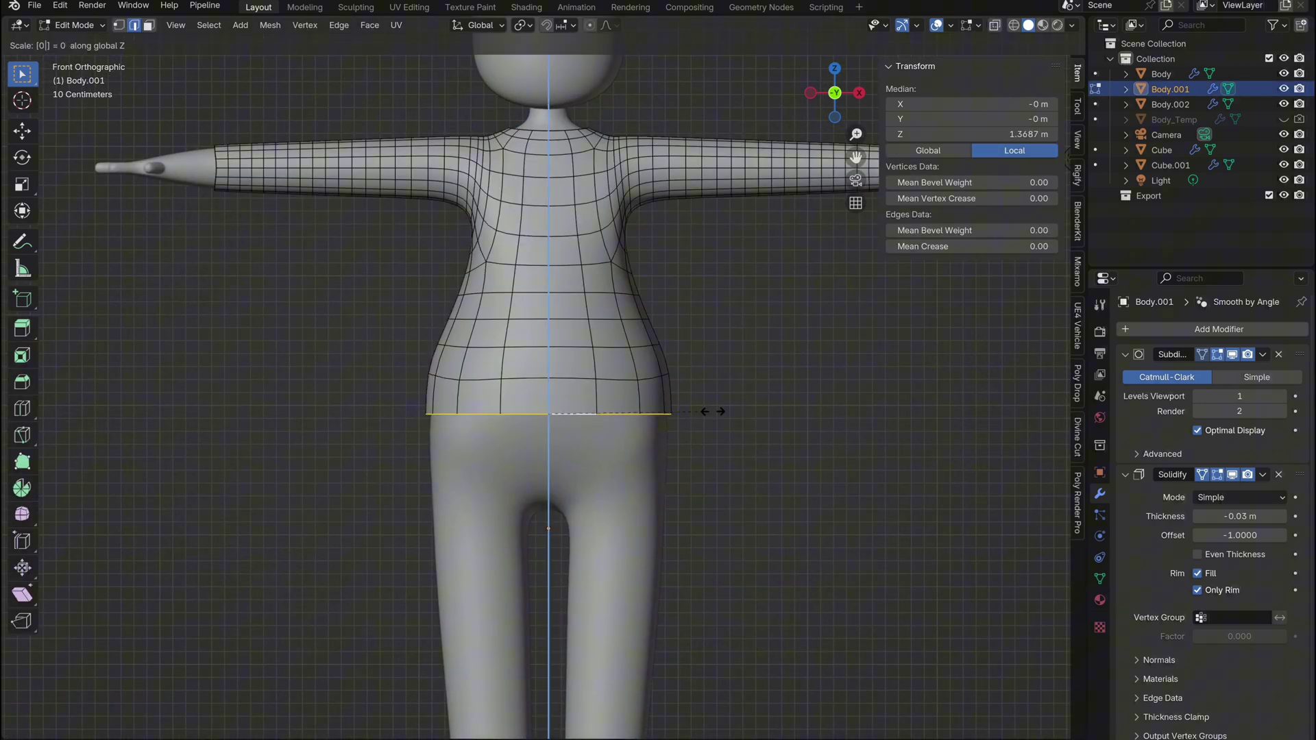
pyautogui.press('Return')
# - Extrude the flattened shirt hem down about 0.24 m along Z and scale the new edge loop to fit
pyautogui.press('e')
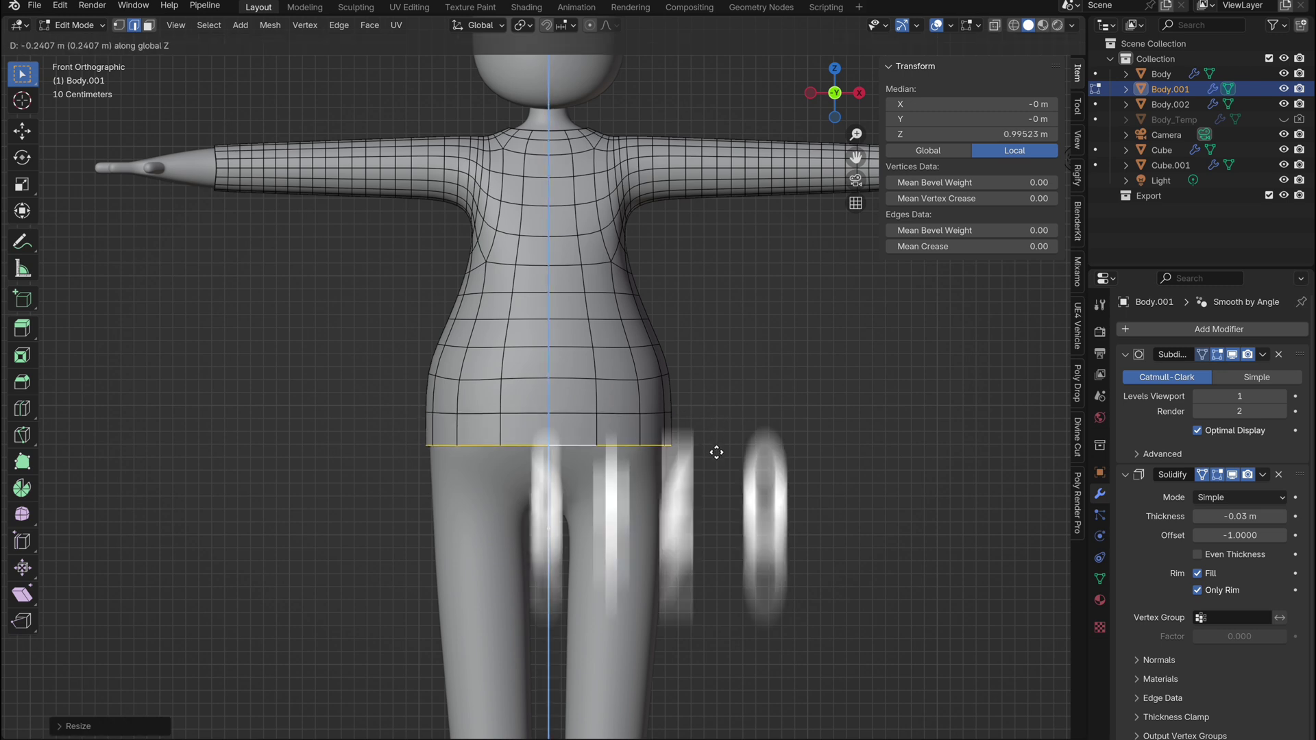
pyautogui.click(720, 452)
pyautogui.press('s')
pyautogui.click(720, 452)
pyautogui.press('Tab')
pyautogui.click(732, 494)
pyautogui.moveTo(731, 493); pyautogui.dragTo(548, 484, button='middle')
# - Add a Rigify Basic Human meta-rig armature at the character's feet
pyautogui.scroll(-3, 549, 483)
pyautogui.press('KP_1')
pyautogui.hotkey('shift', 'a')
pyautogui.moveTo(713, 632)
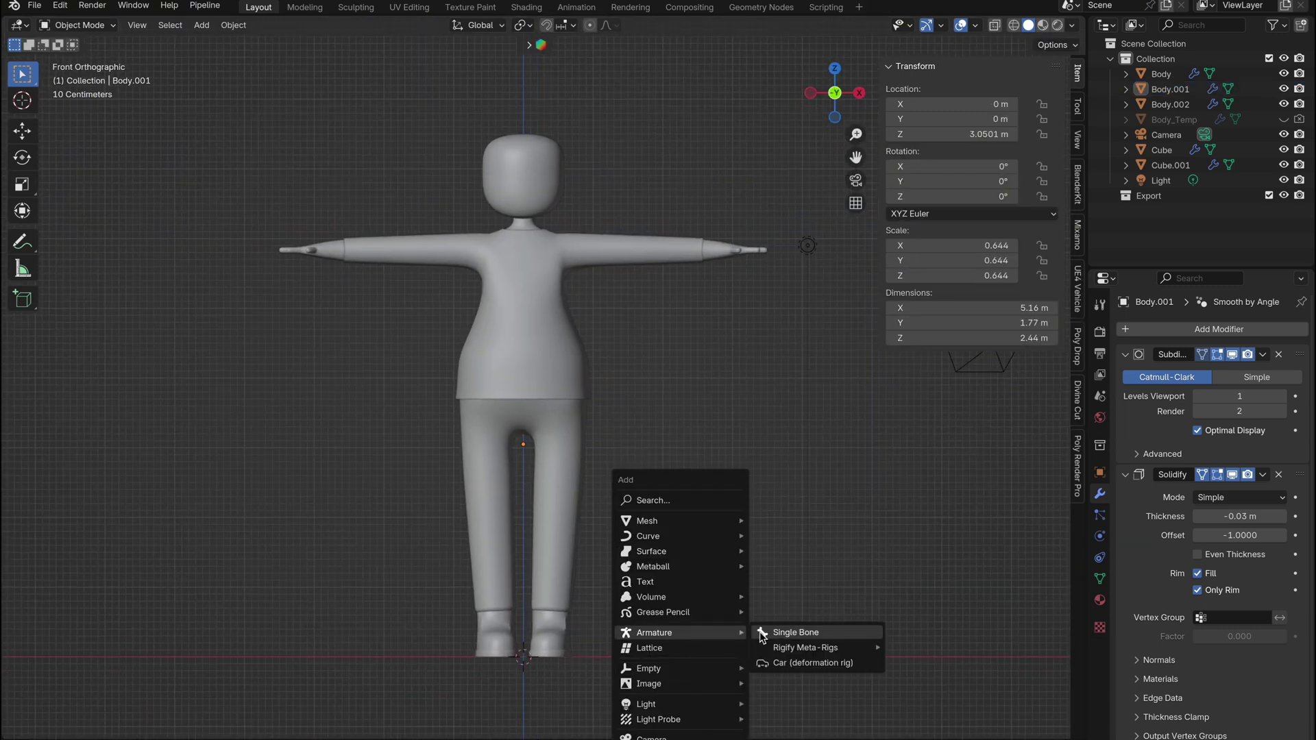
pyautogui.moveTo(805, 647)
pyautogui.moveTo(948, 679)
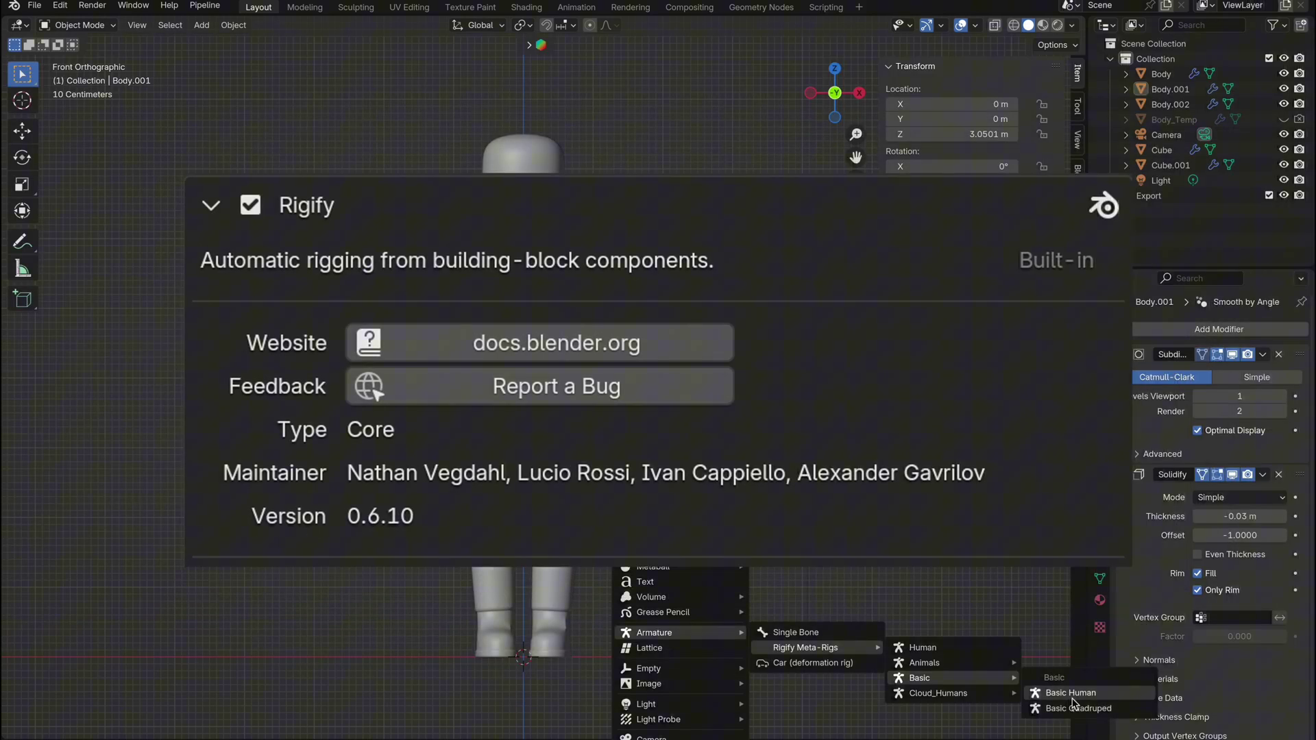
pyautogui.click(1069, 693)
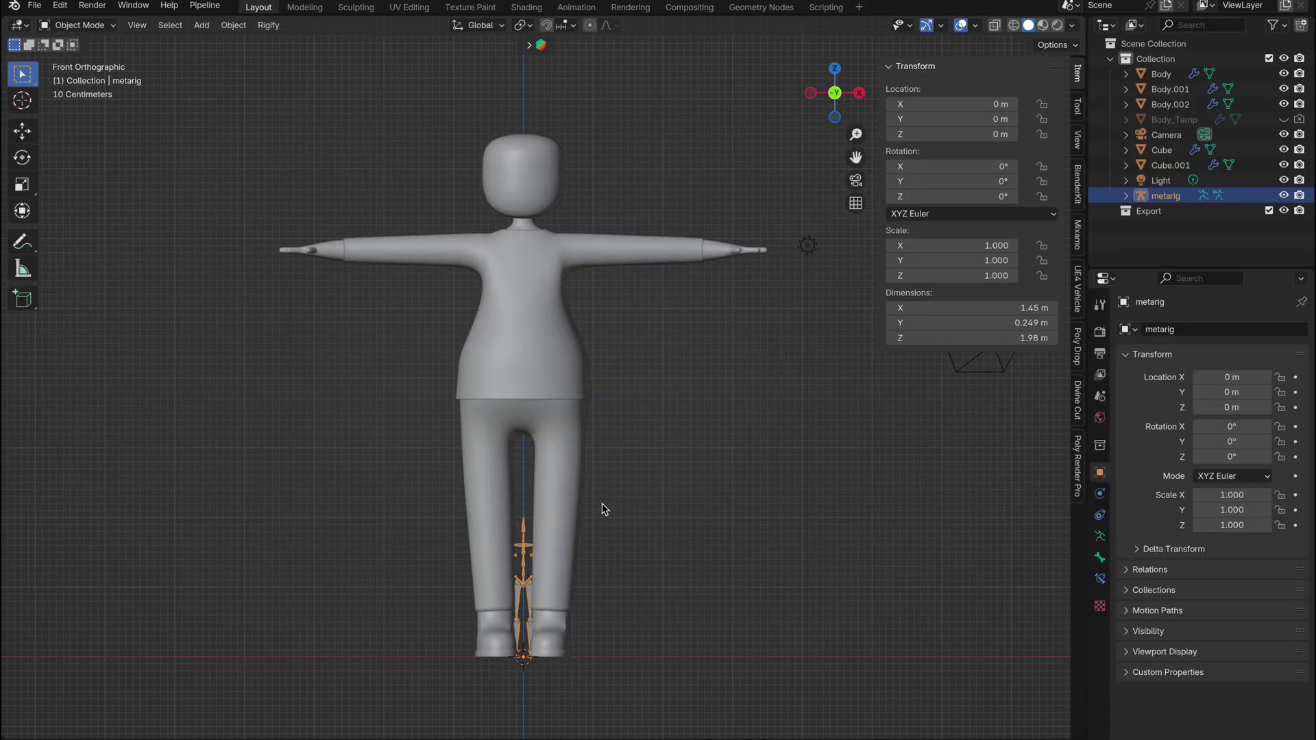
# - Scale the meta-rig up to about 3.66 to match the character's height and display its bones in front
pyautogui.press('s')
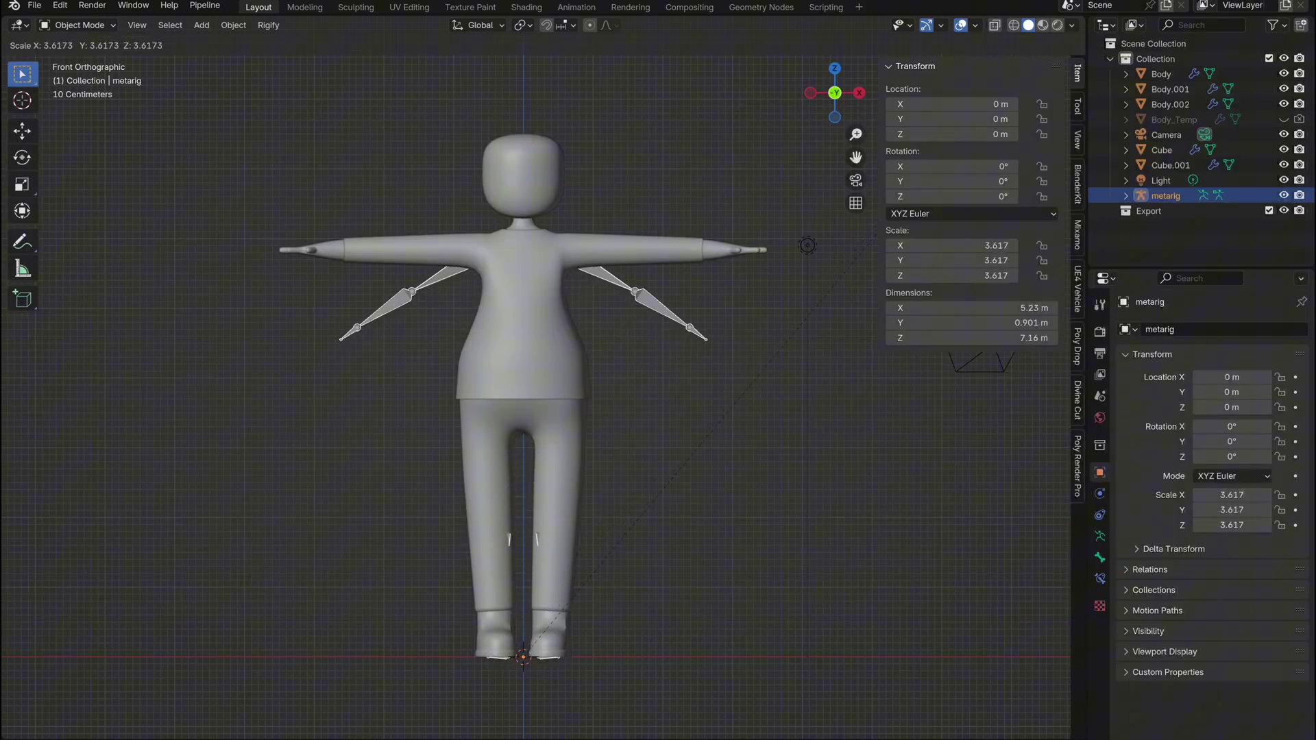
pyautogui.click(870, 239)
pyautogui.click(1100, 537)
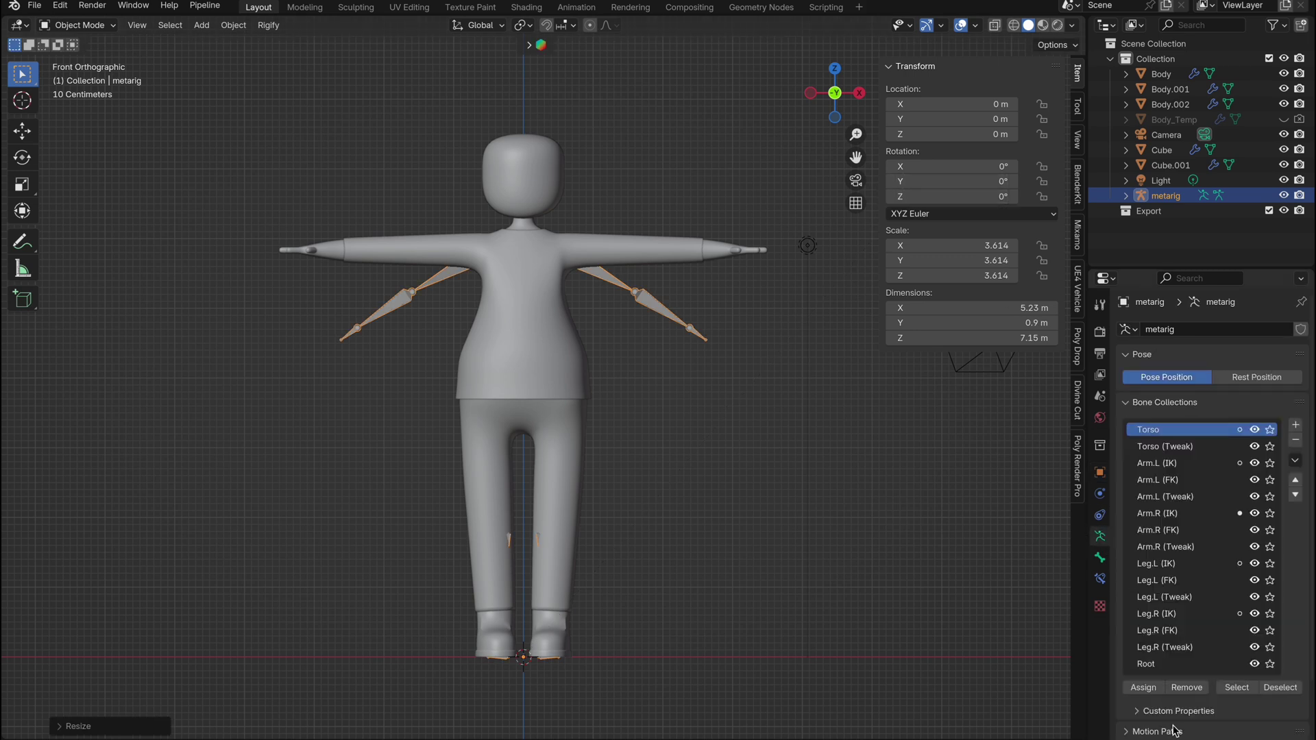
pyautogui.scroll(-10, 1110, 658)
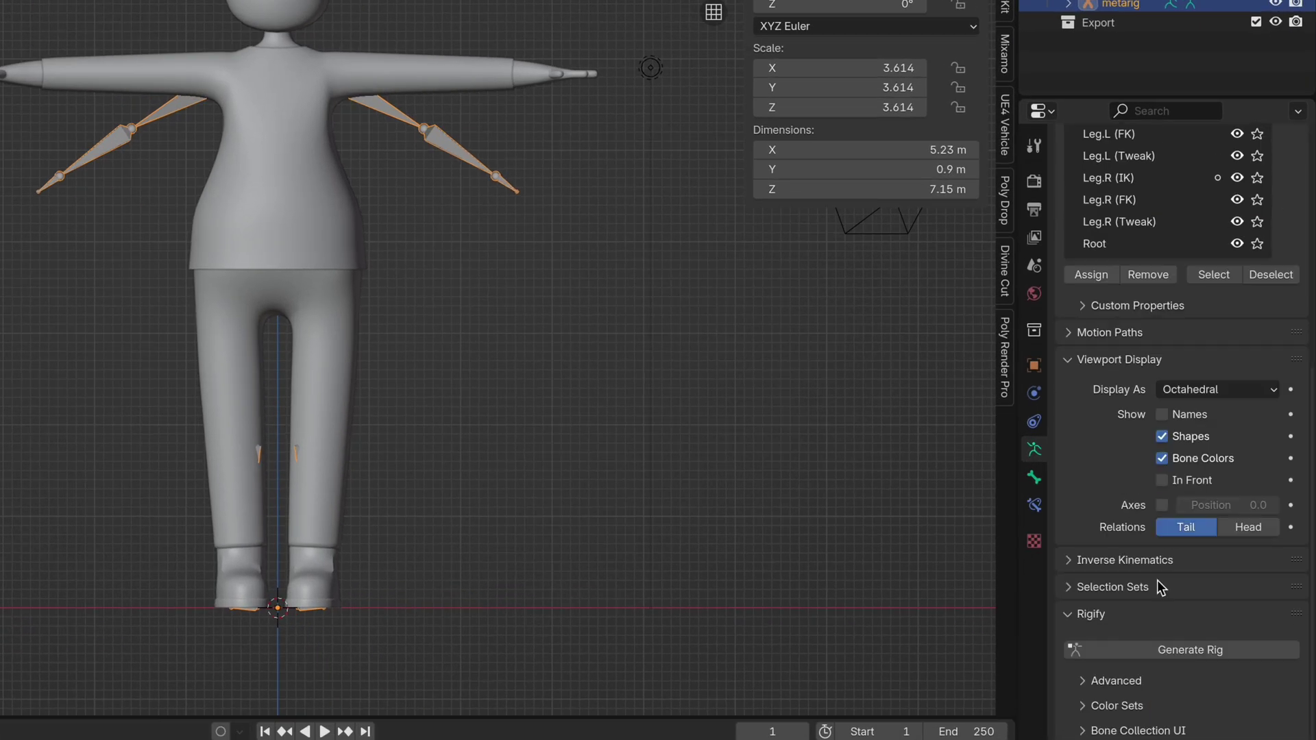
pyautogui.click(1161, 480)
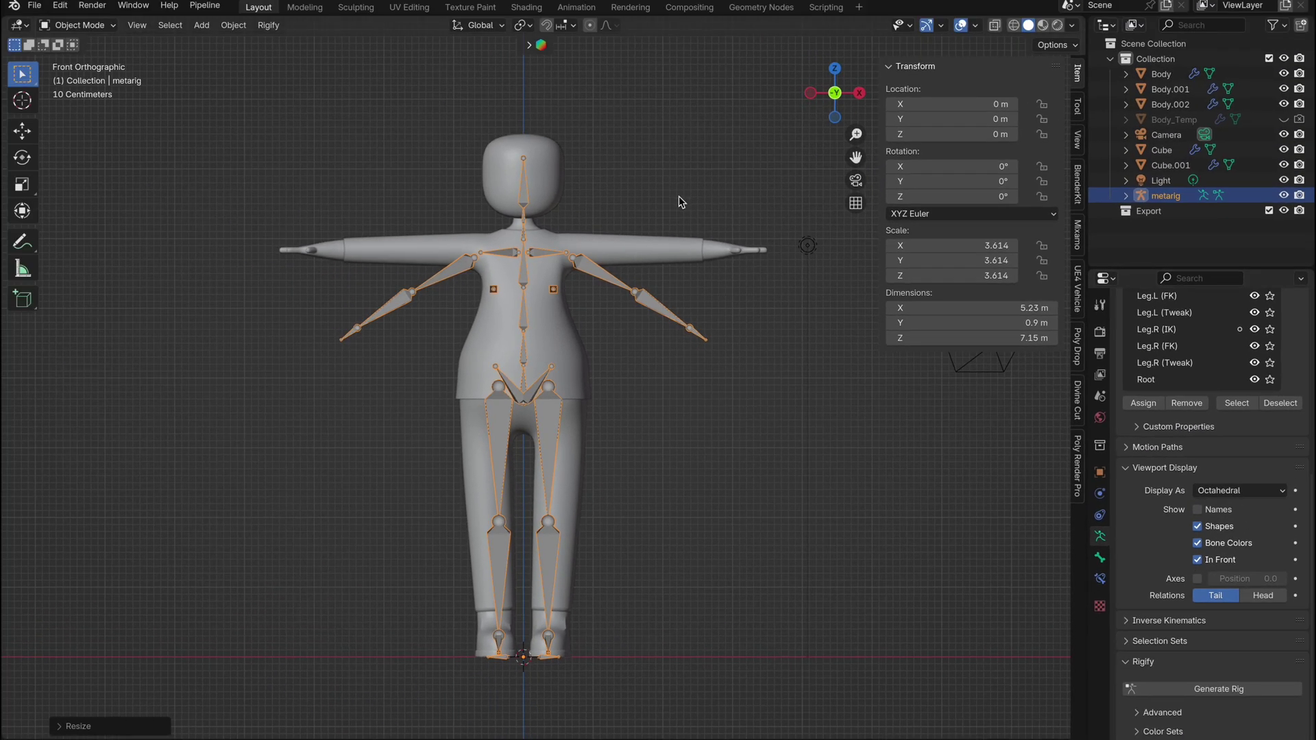
pyautogui.press('s')
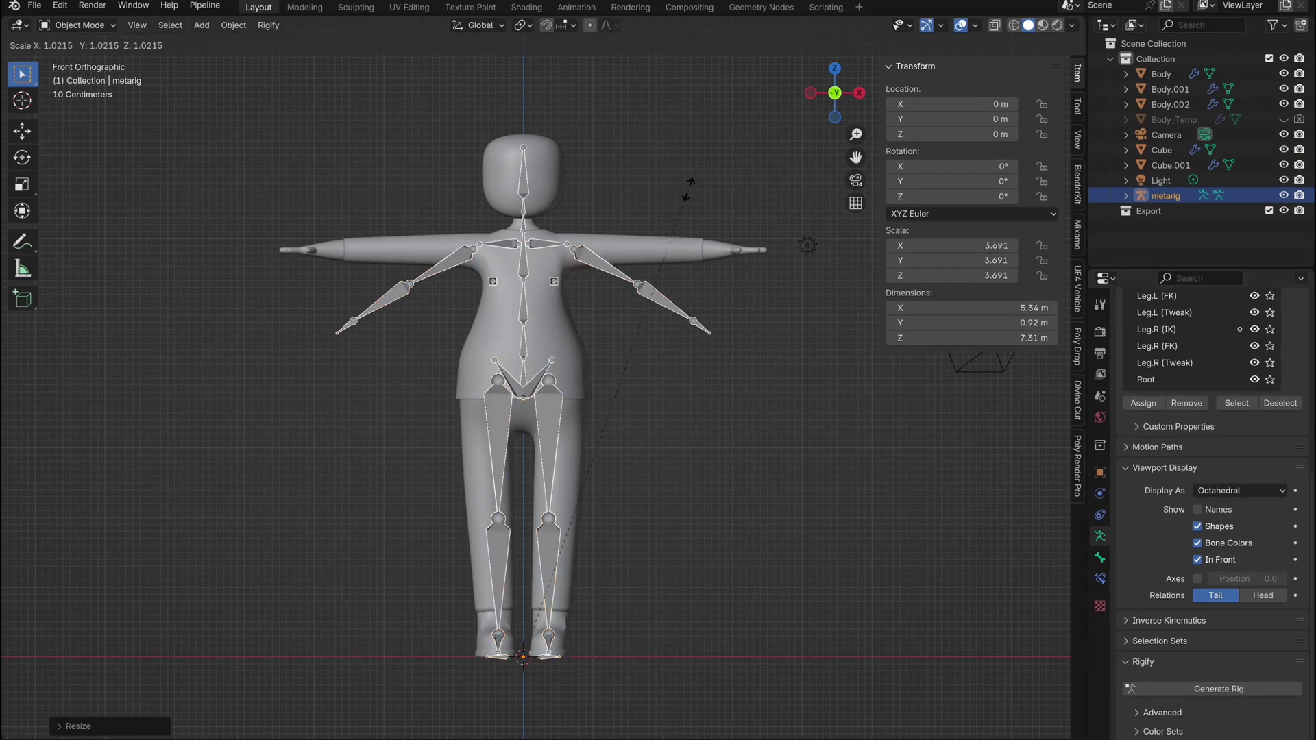
pyautogui.click(688, 197)
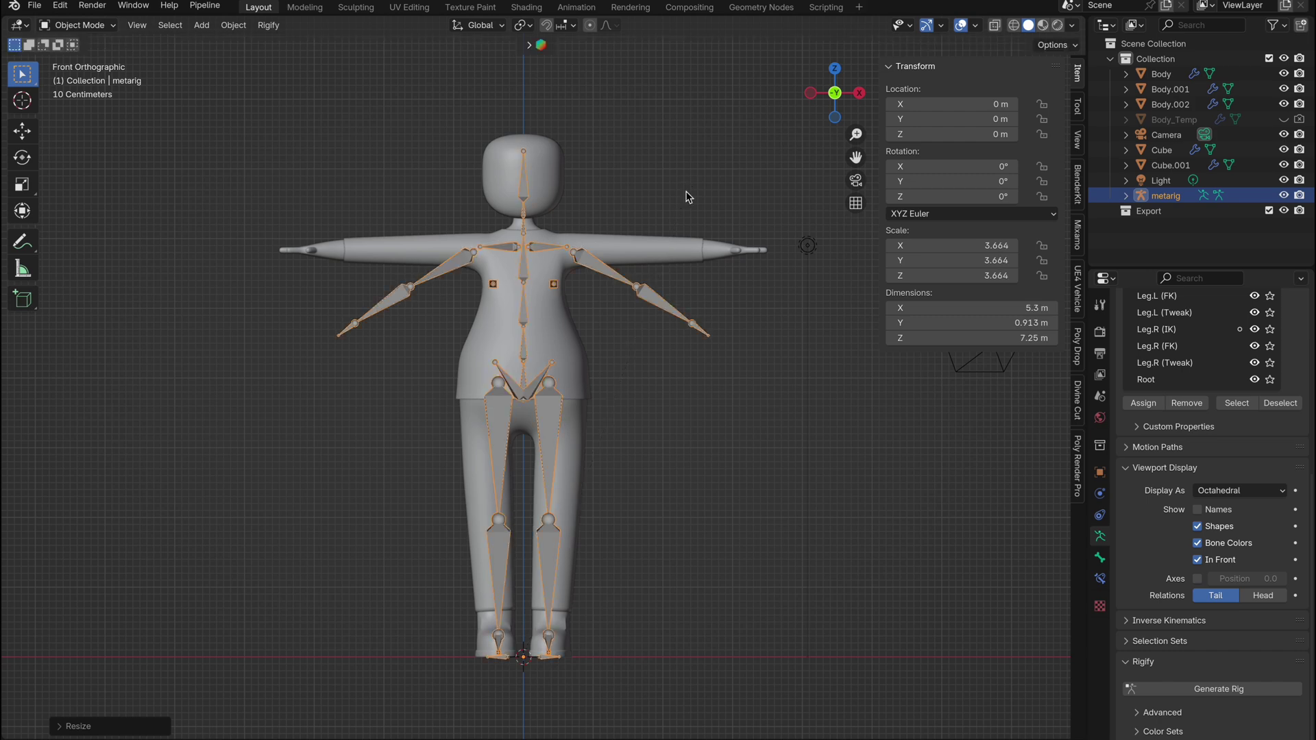
# - Enter Edit Mode on the meta-rig and enable X-axis mirror so bone changes apply to both sides
pyautogui.click(92, 27)
pyautogui.click(87, 62)
pyautogui.click(659, 438)
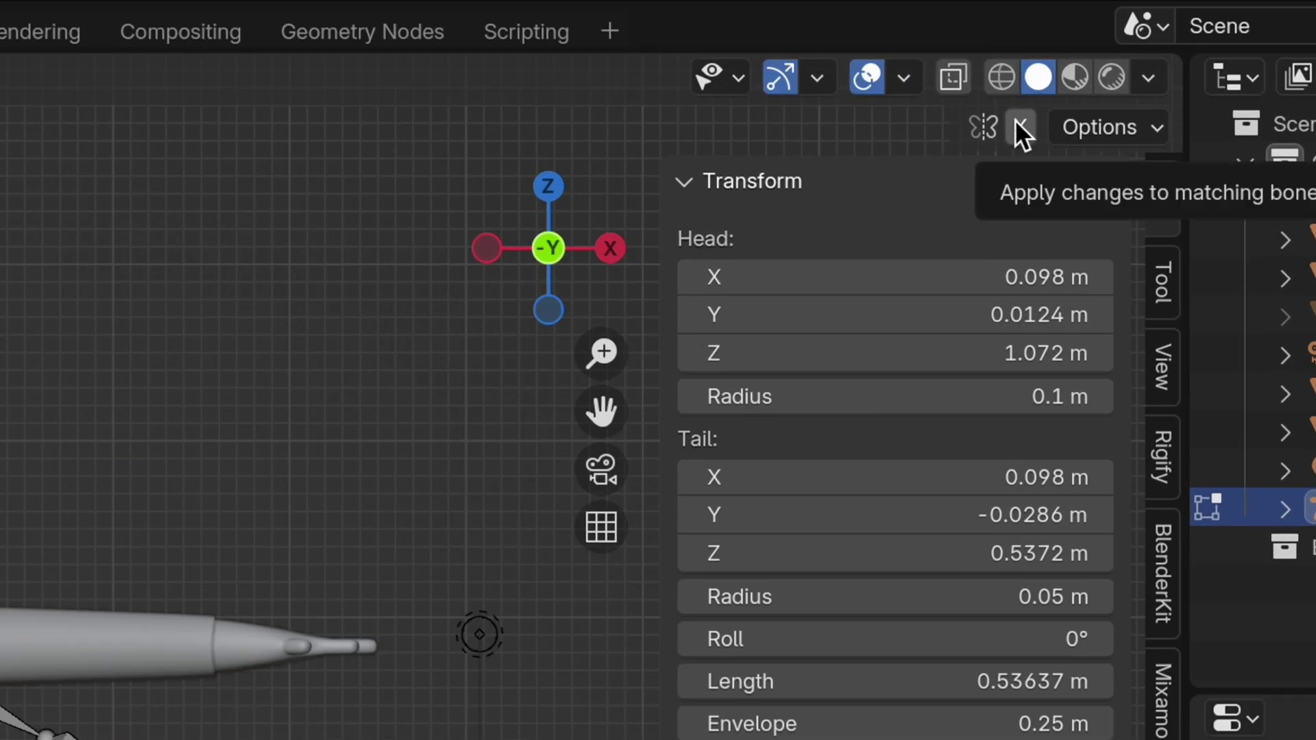
pyautogui.click(1021, 44)
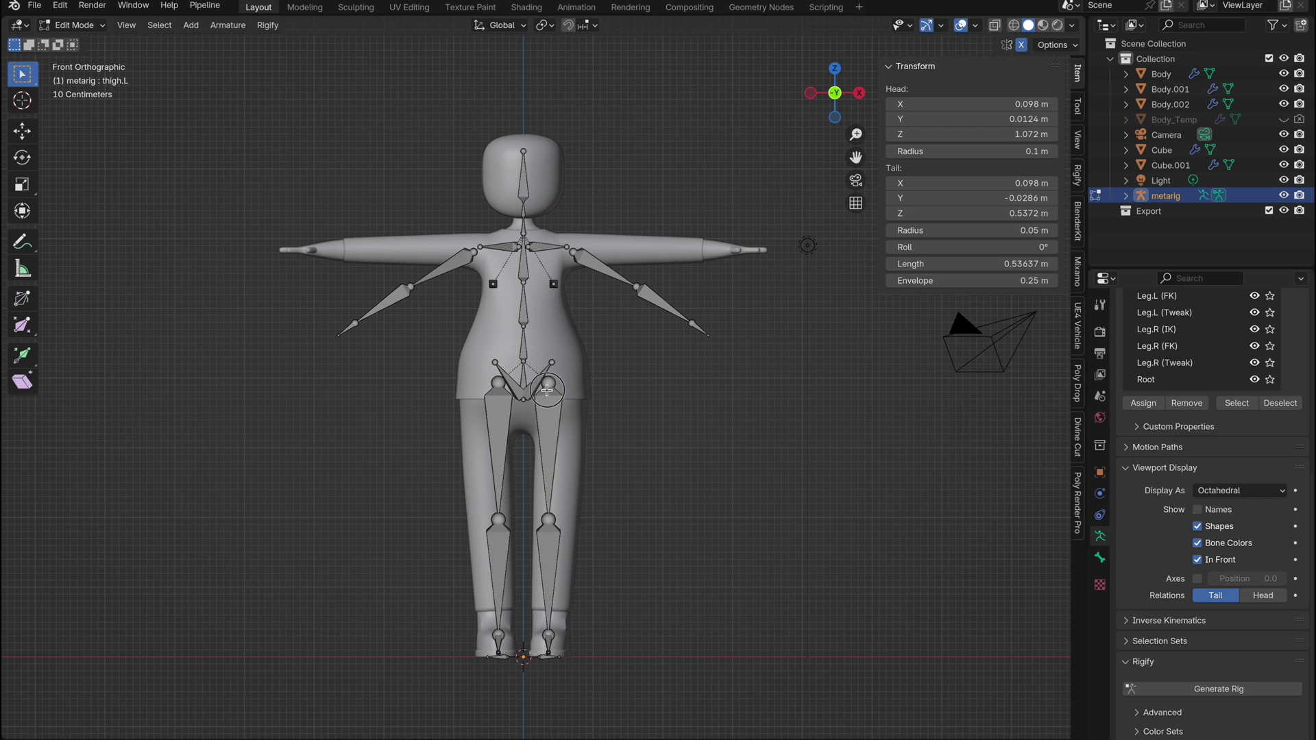
# - Fit the thigh, knee, elbow, wrist, hand and pelvis bones inside the character's legs, arms and hips in front view
pyautogui.moveTo(547, 391); pyautogui.dragTo(558, 423)
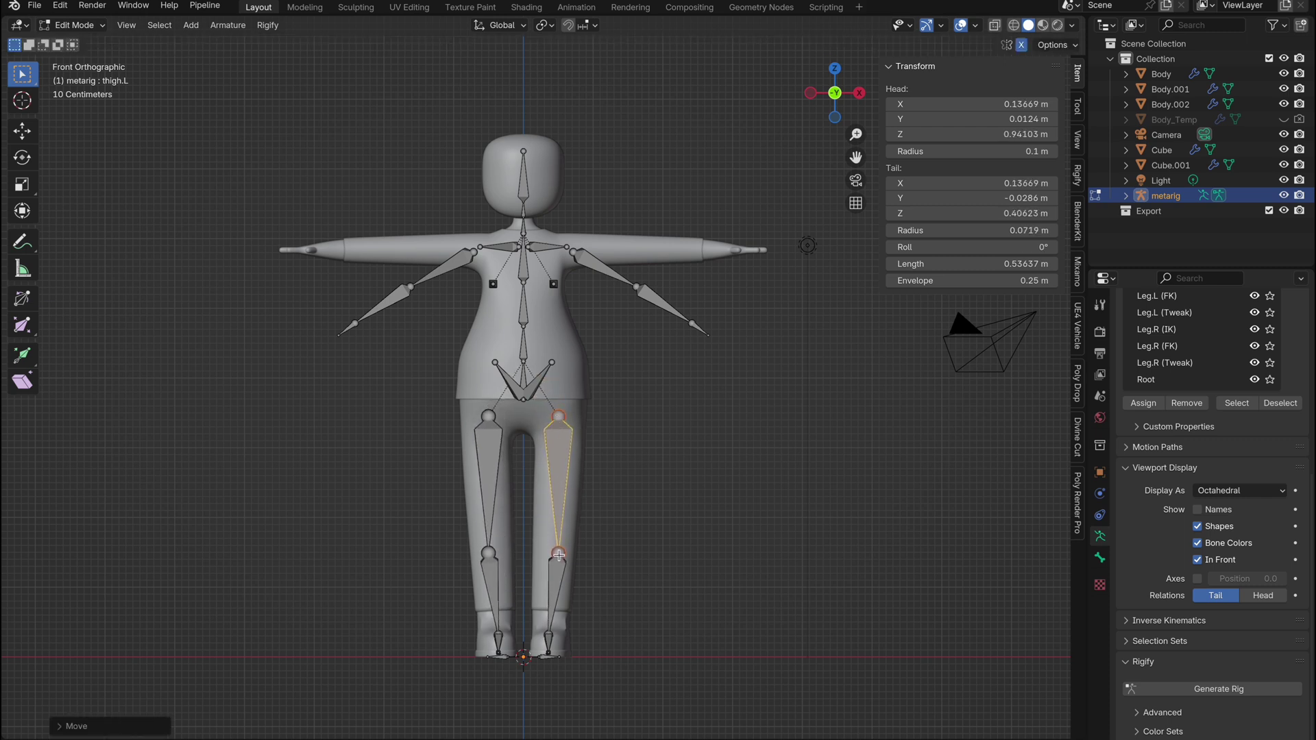
pyautogui.moveTo(560, 553); pyautogui.dragTo(559, 528)
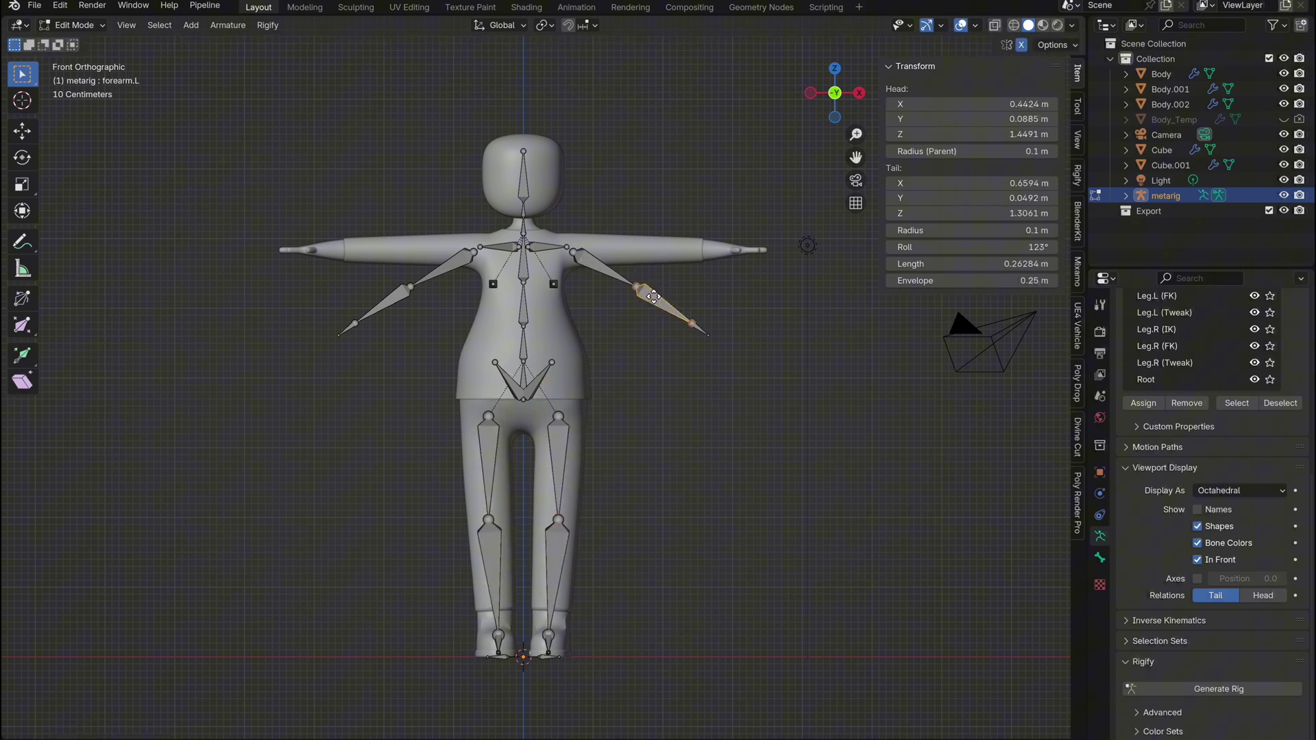
pyautogui.moveTo(654, 296); pyautogui.dragTo(704, 250)
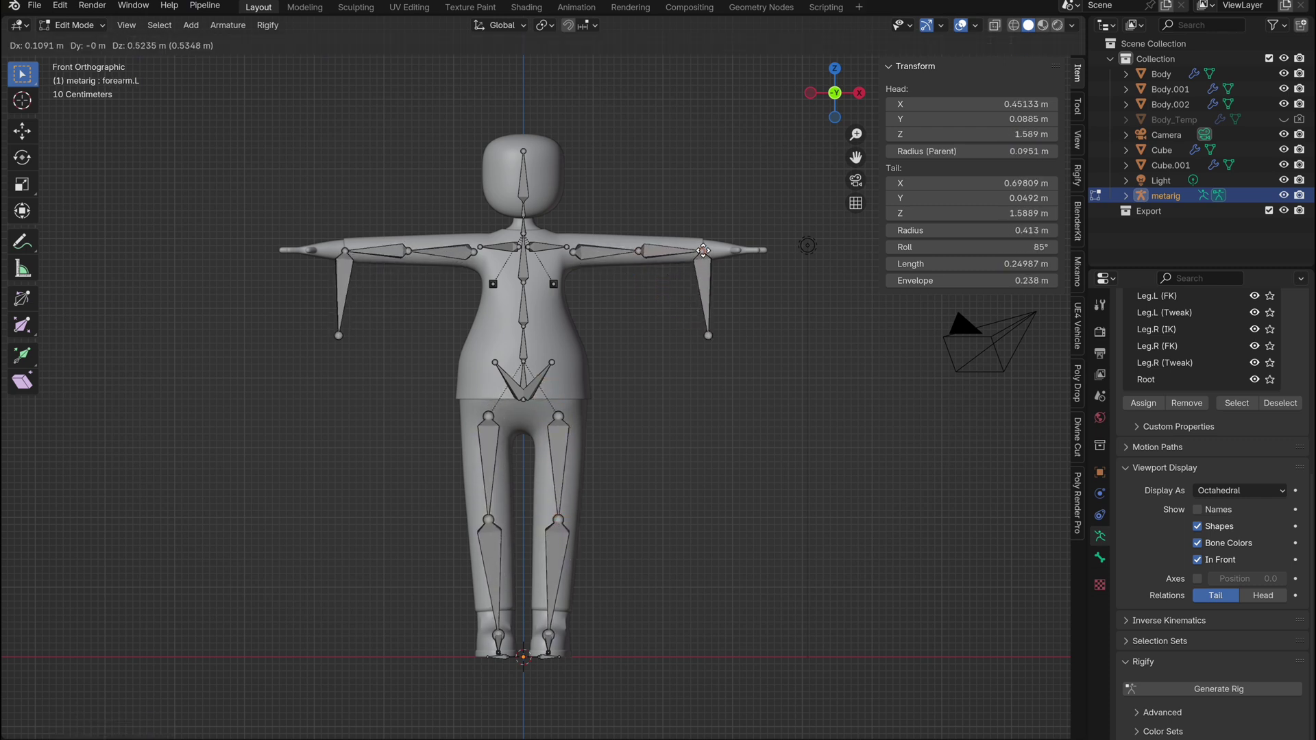
pyautogui.moveTo(709, 338); pyautogui.dragTo(738, 271)
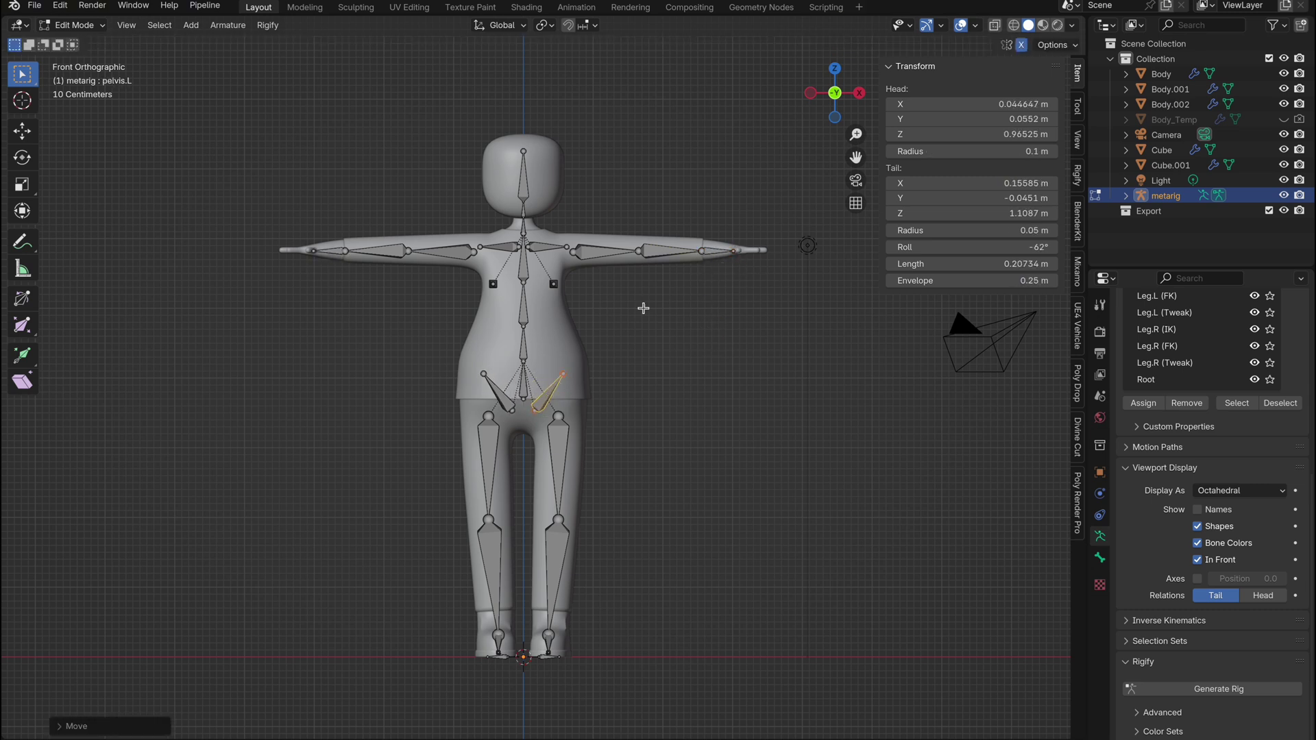
# - Center the shoulder, elbow, wrist and hand bones within the arm mesh in top view, and return to Object Mode
pyautogui.click(835, 69)
pyautogui.scroll(5, 535, 411)
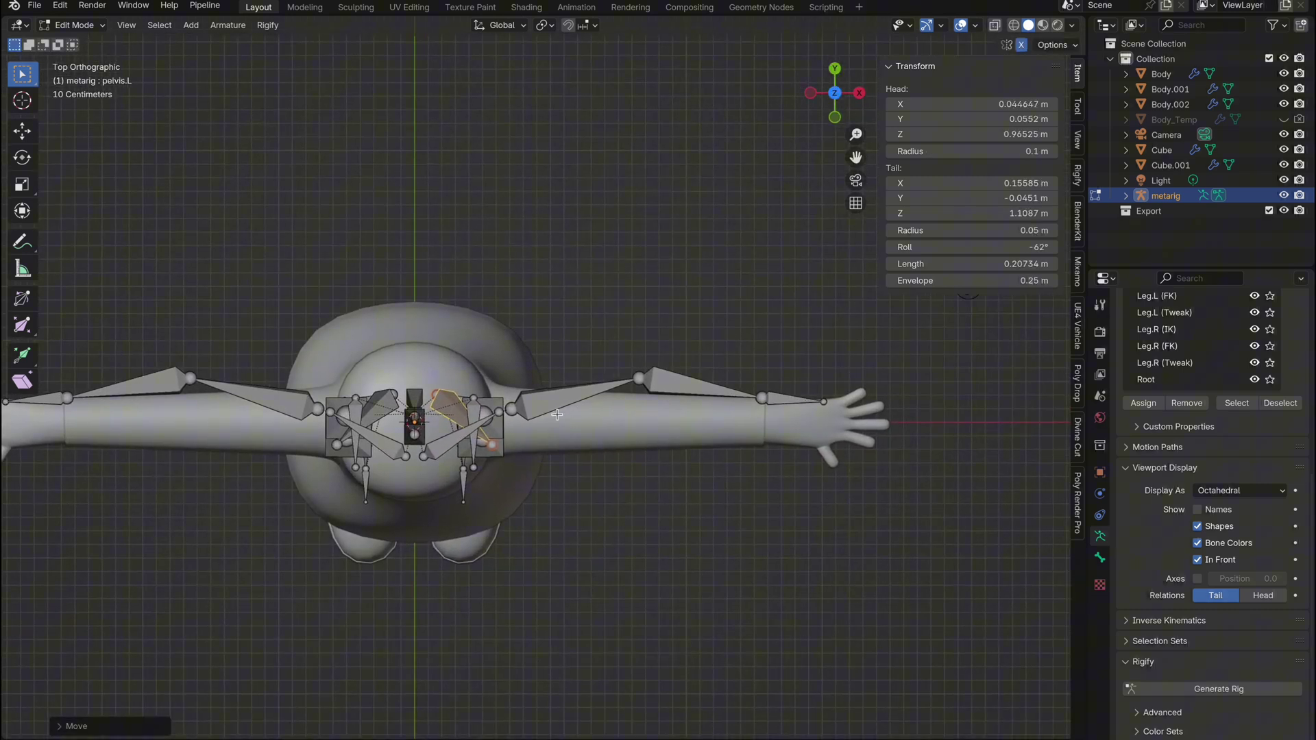
pyautogui.moveTo(542, 410); pyautogui.dragTo(540, 423)
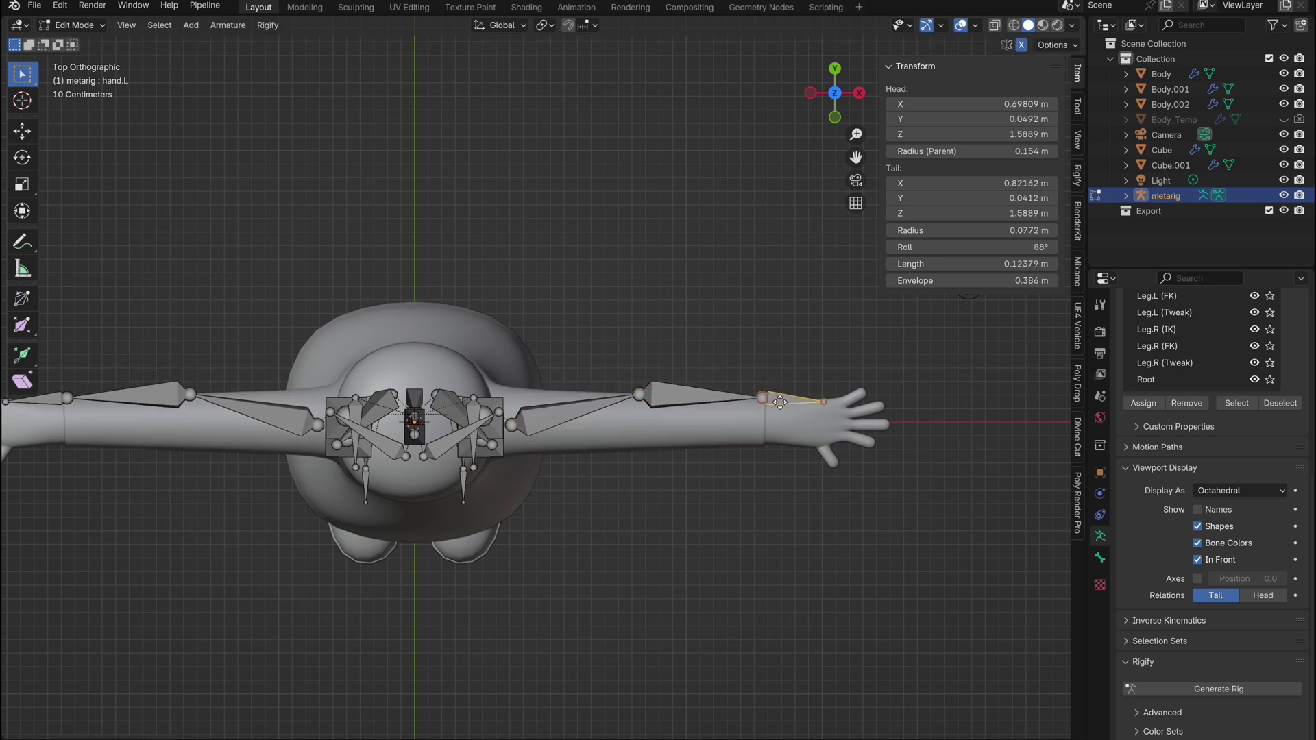
pyautogui.moveTo(780, 402); pyautogui.dragTo(787, 424)
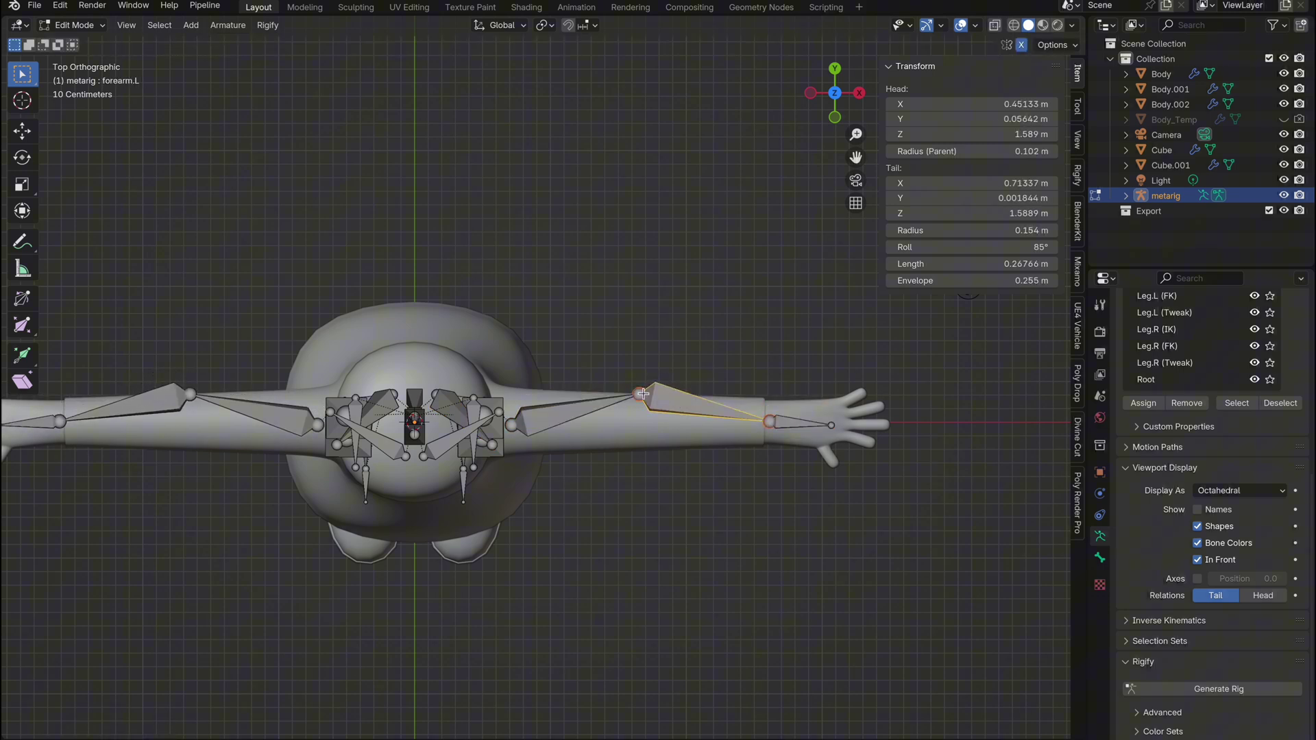
pyautogui.moveTo(639, 392); pyautogui.dragTo(512, 430)
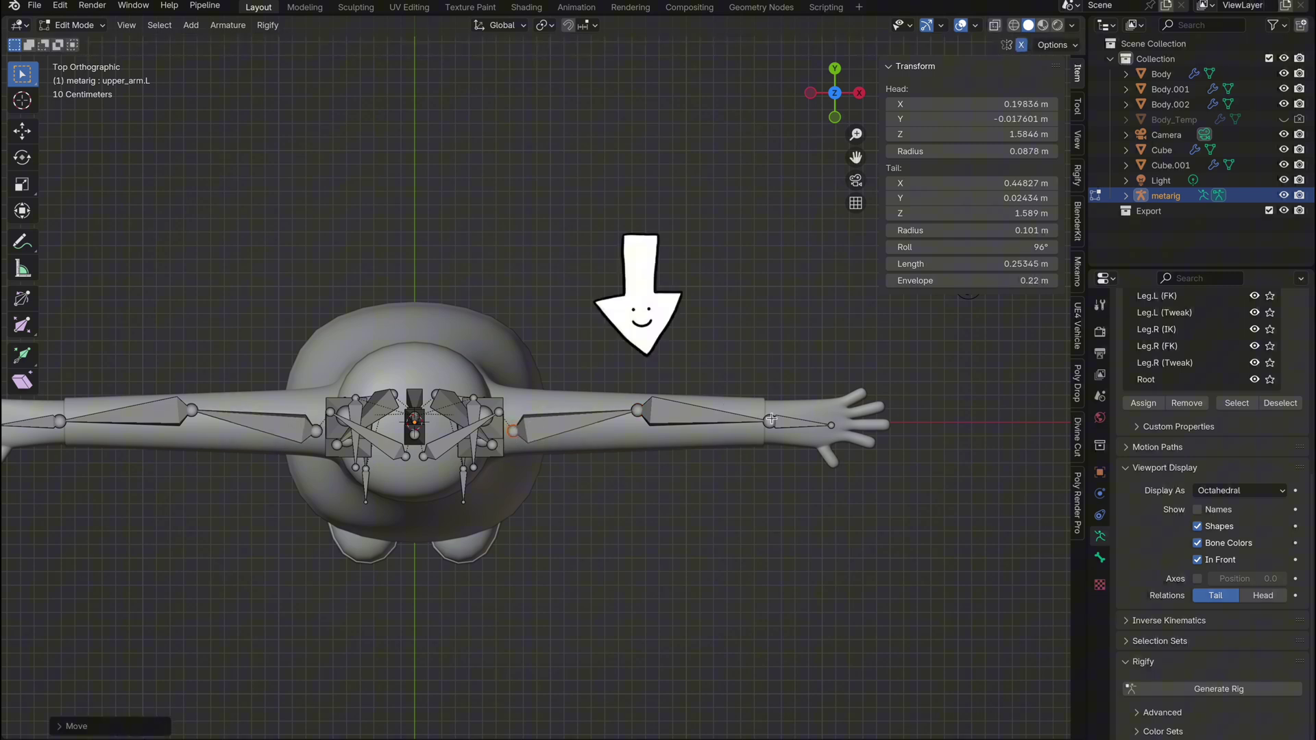
pyautogui.moveTo(770, 421); pyautogui.dragTo(772, 423)
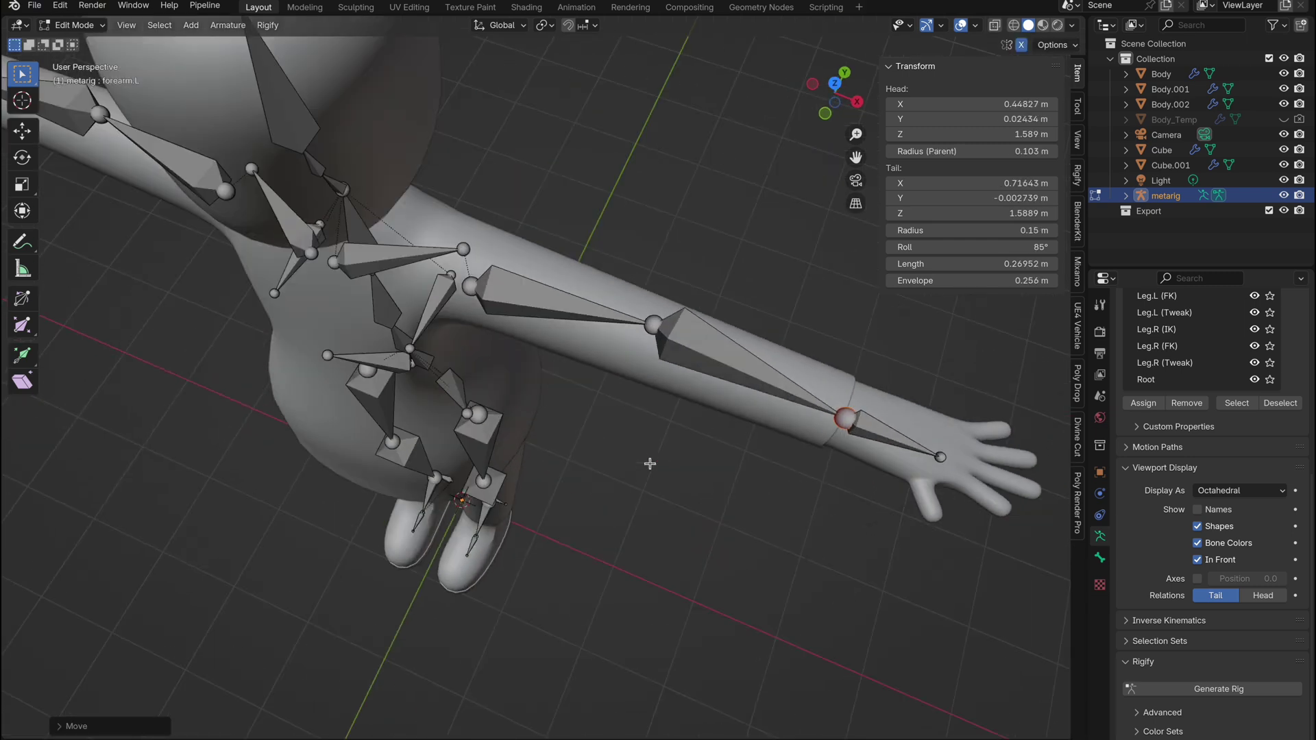
pyautogui.moveTo(650, 464); pyautogui.dragTo(649, 464, button='middle')
pyautogui.click(848, 97)
pyautogui.scroll(-4, 717, 386)
pyautogui.keyDown('shift'); pyautogui.moveTo(717, 386); pyautogui.dragTo(717, 385, button='middle'); pyautogui.keyUp('shift')
pyautogui.press('Tab')
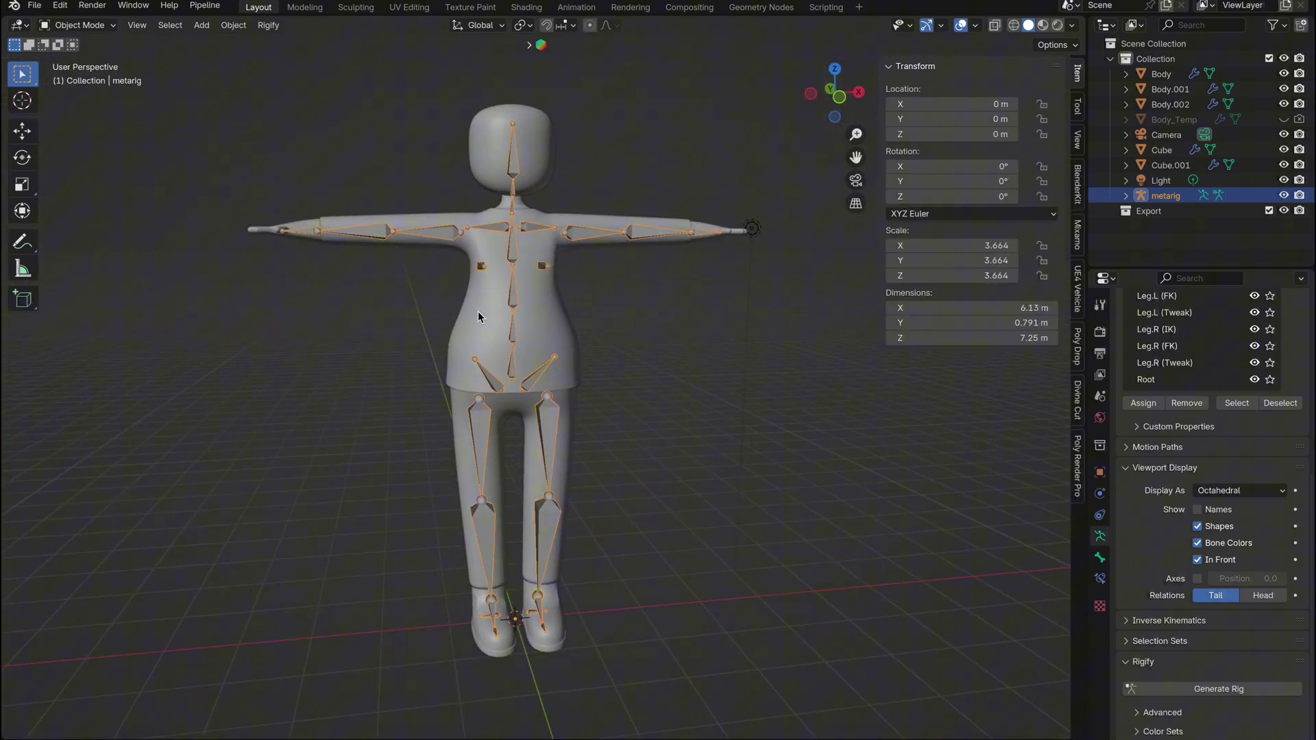
# - Parent the shirt, trousers, shoes, head and body meshes to the meta-rig with automatic weights
pyautogui.click(478, 314)
pyautogui.keyDown('shift'); pyautogui.click(466, 465); pyautogui.keyUp('shift')
pyautogui.keyDown('shift'); pyautogui.click(481, 626); pyautogui.keyUp('shift')
pyautogui.keyDown('shift'); pyautogui.click(493, 179); pyautogui.keyUp('shift')
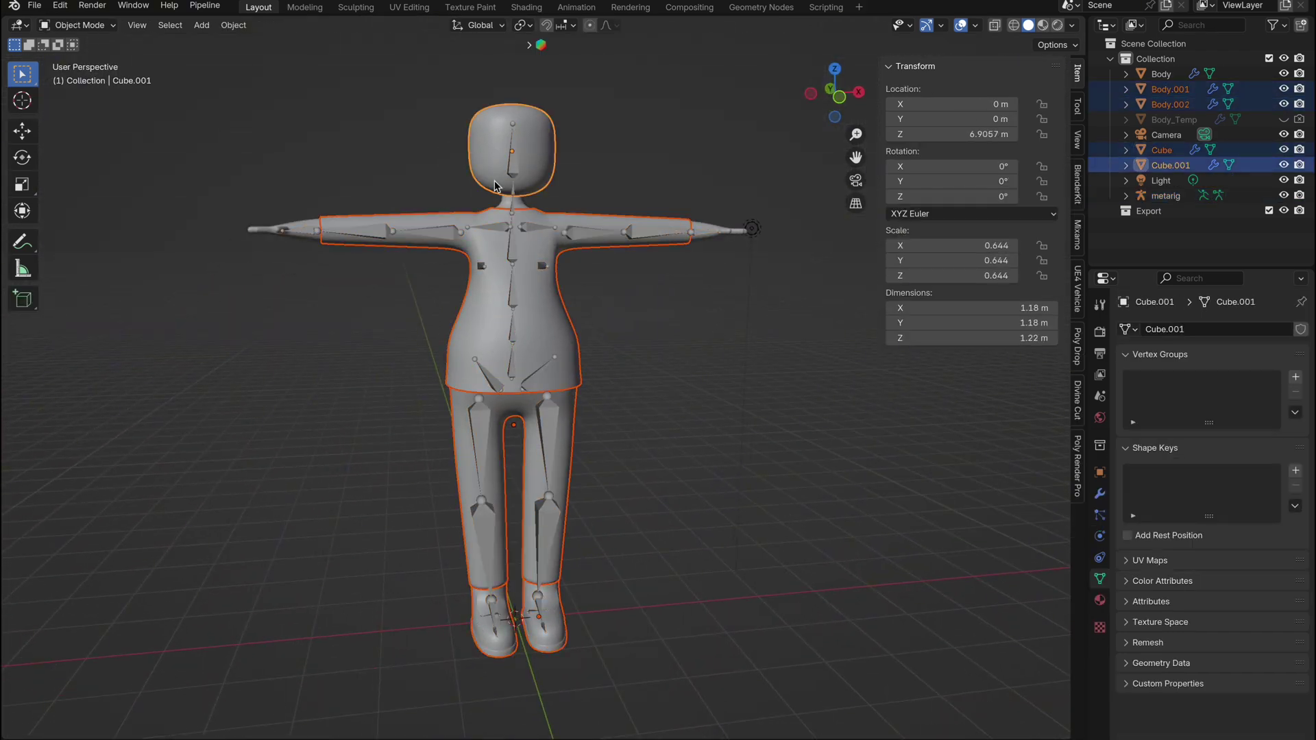
pyautogui.keyDown('shift'); pyautogui.click(505, 208); pyautogui.keyUp('shift')
pyautogui.keyDown('shift'); pyautogui.click(371, 233); pyautogui.keyUp('shift')
pyautogui.press('super+p')
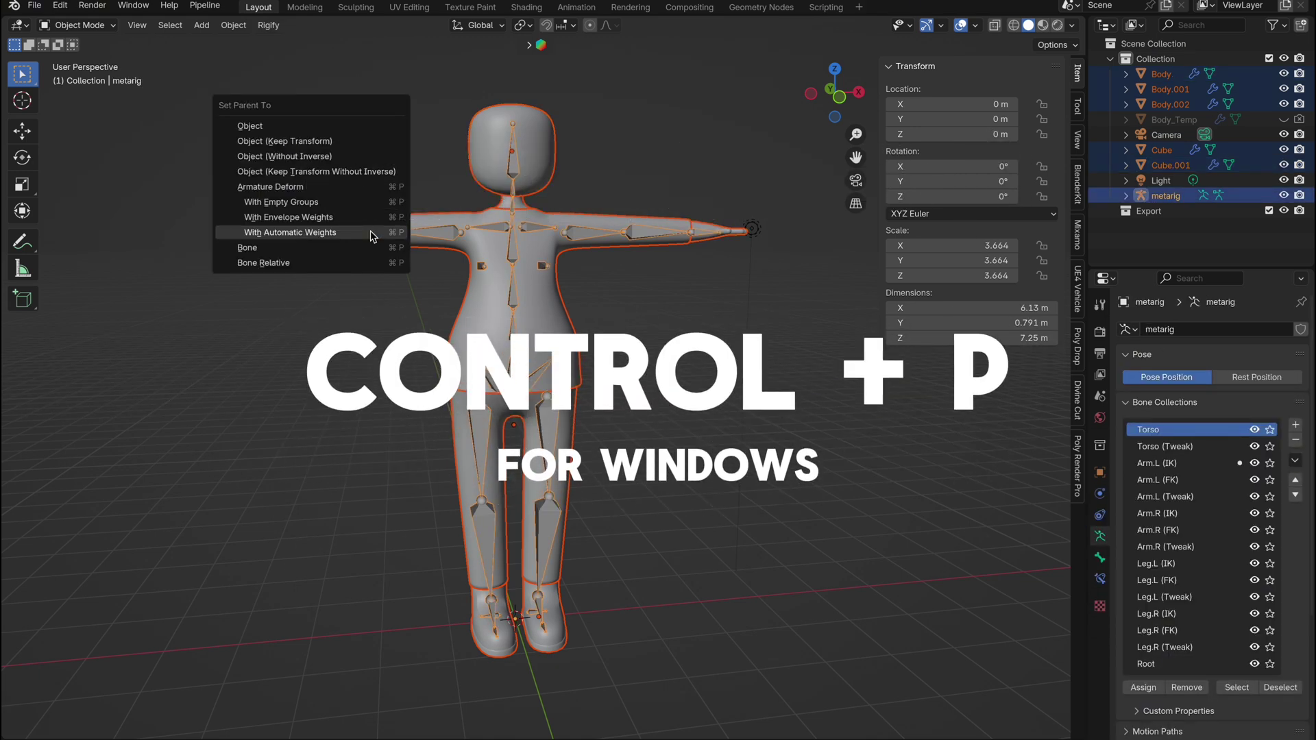
pyautogui.click(372, 233)
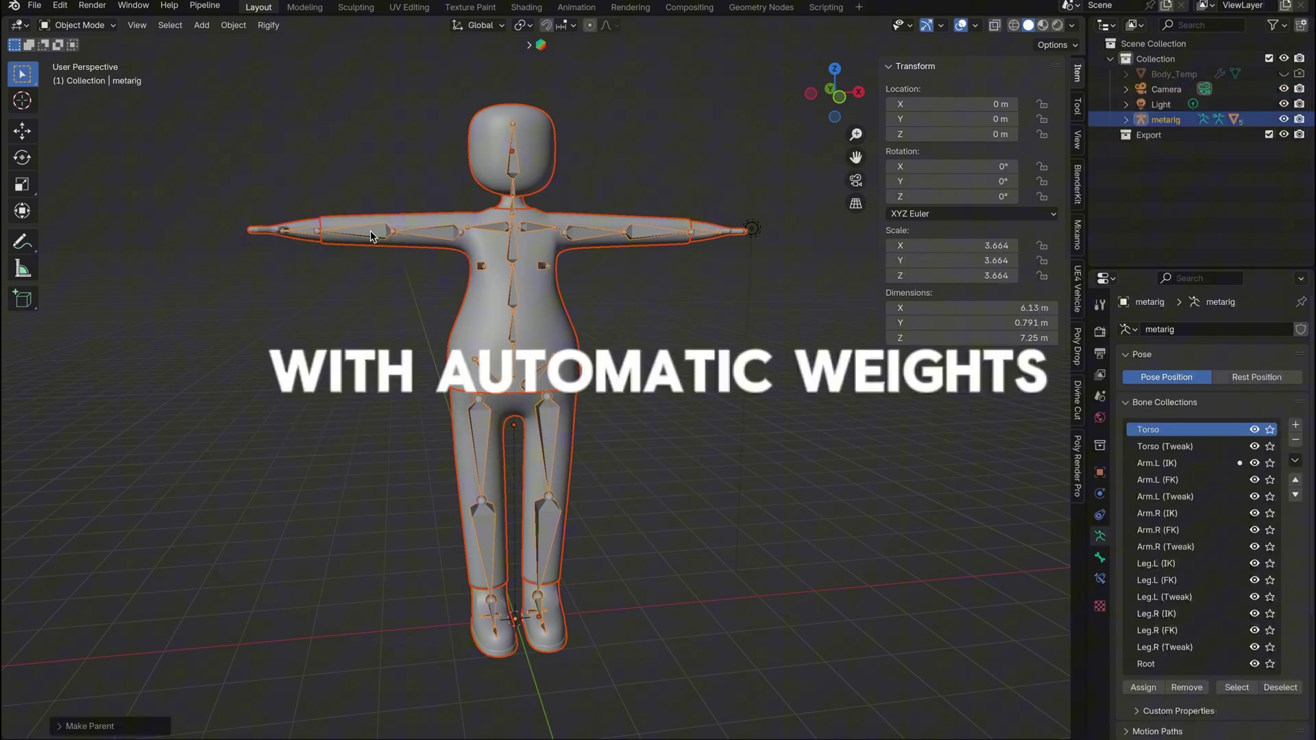
# - Test the mesh deformation in Pose Mode by trying to rotate the left upper arm and head bones, and return to Object Mode
pyautogui.click(576, 231)
pyautogui.click(103, 77)
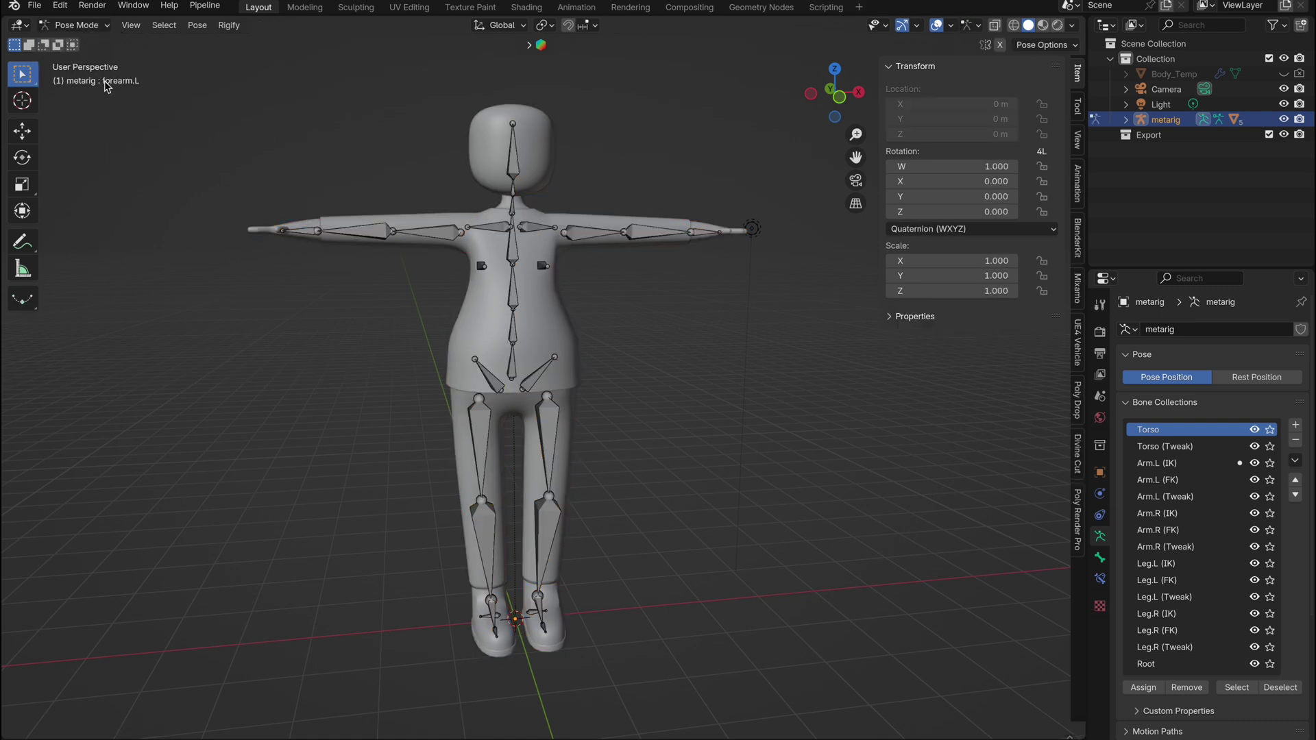
pyautogui.click(570, 233)
pyautogui.press('r')
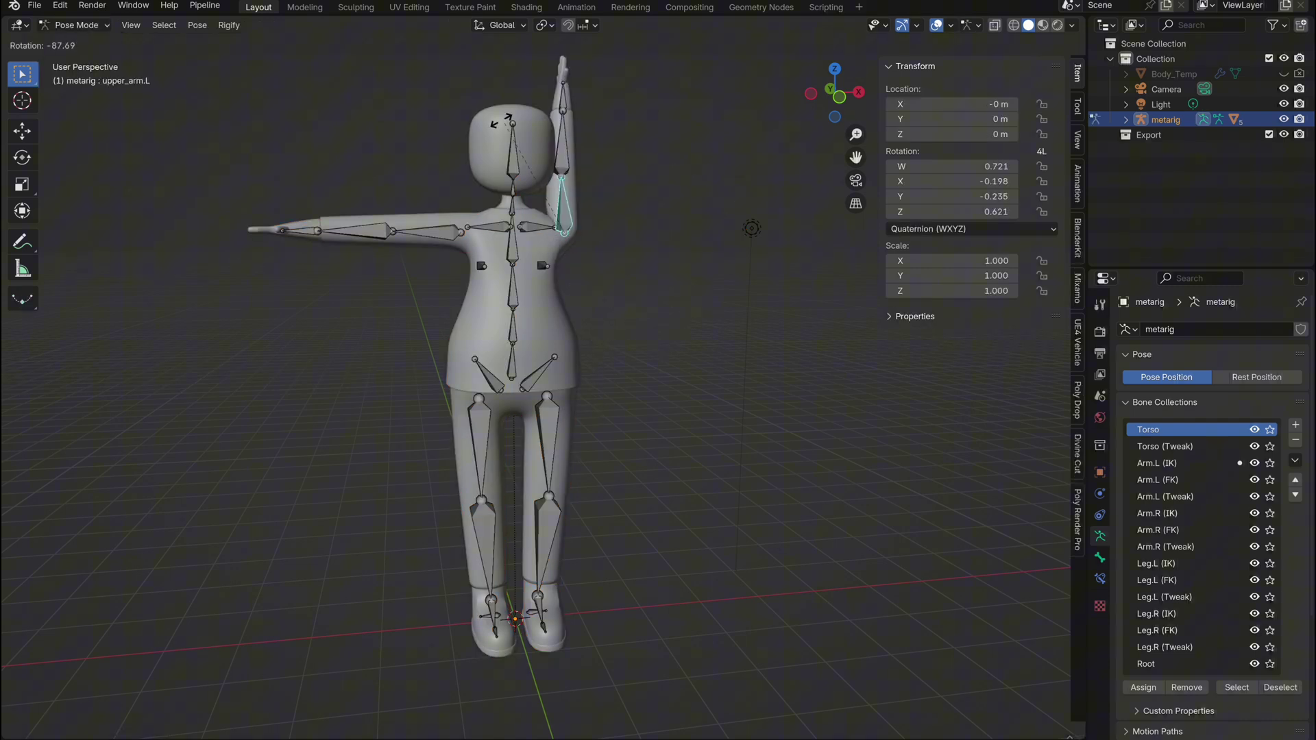
pyautogui.rightClick(641, 324)
pyautogui.moveTo(642, 324); pyautogui.dragTo(617, 305, button='middle')
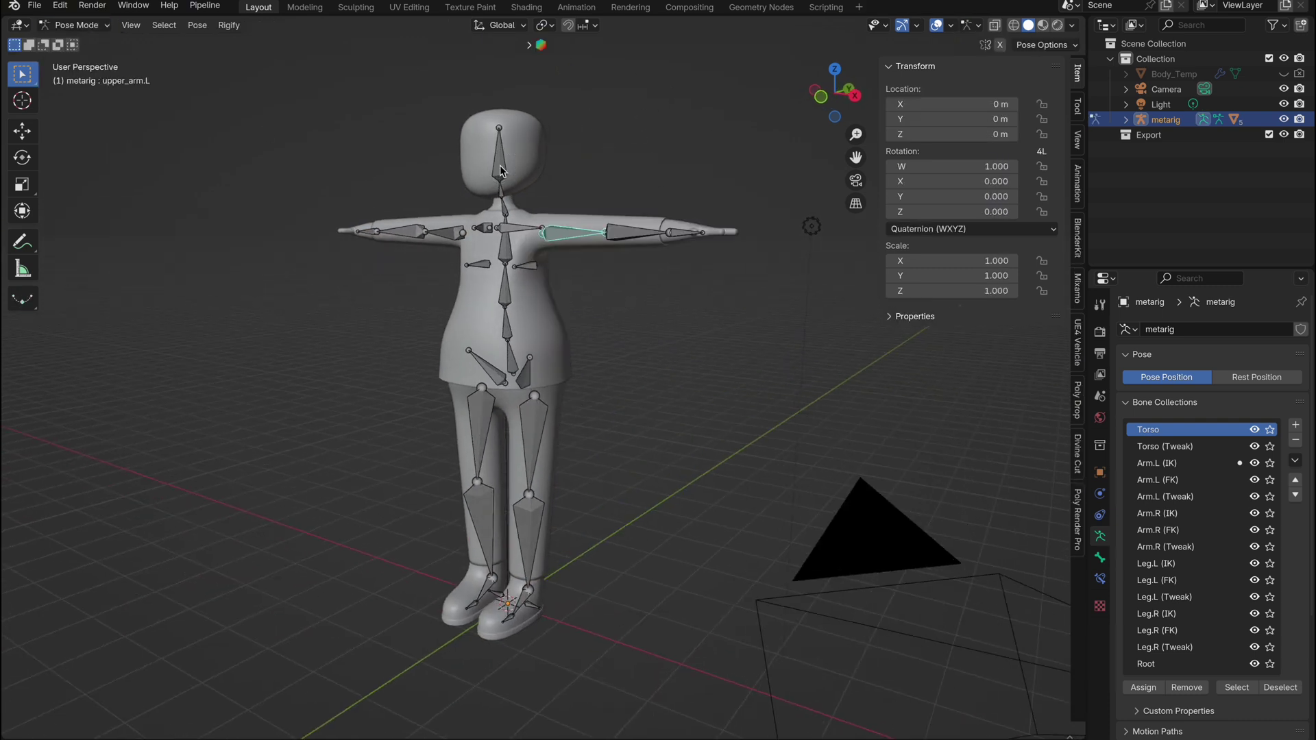
pyautogui.press('x')
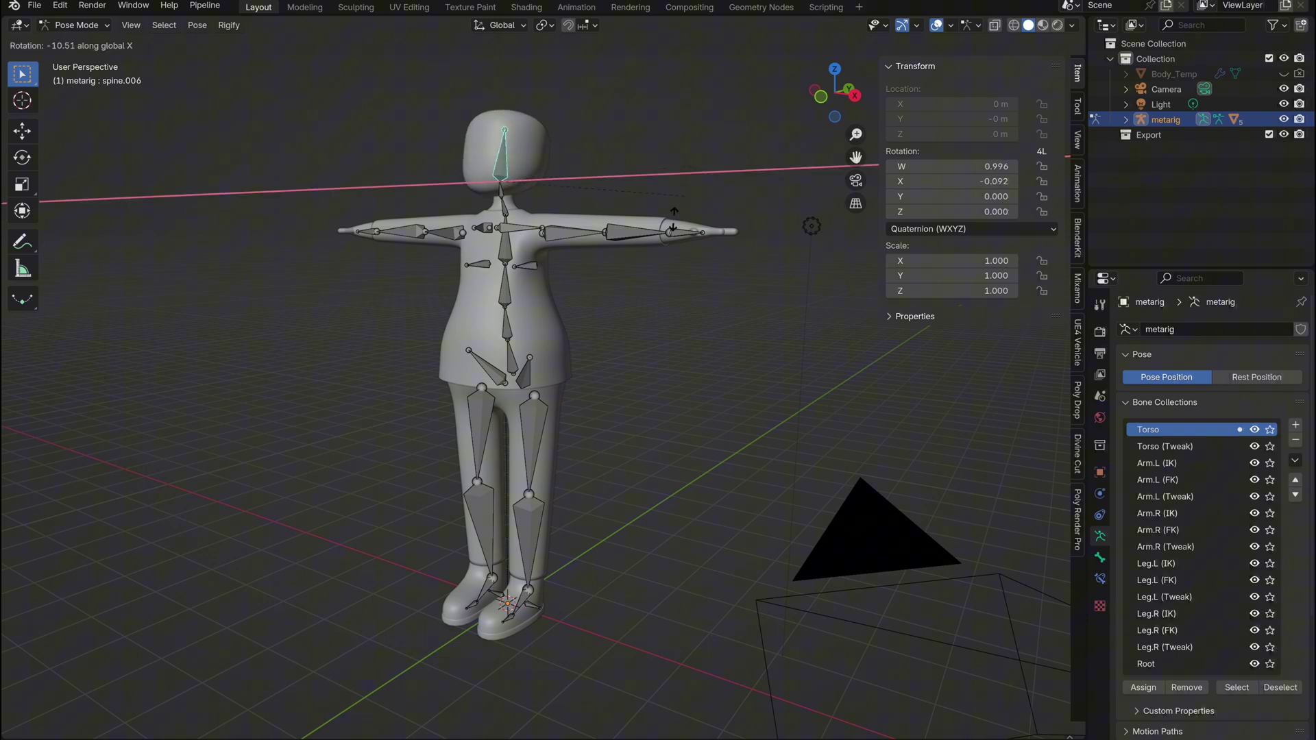
pyautogui.click(637, 206)
pyautogui.click(83, 43)
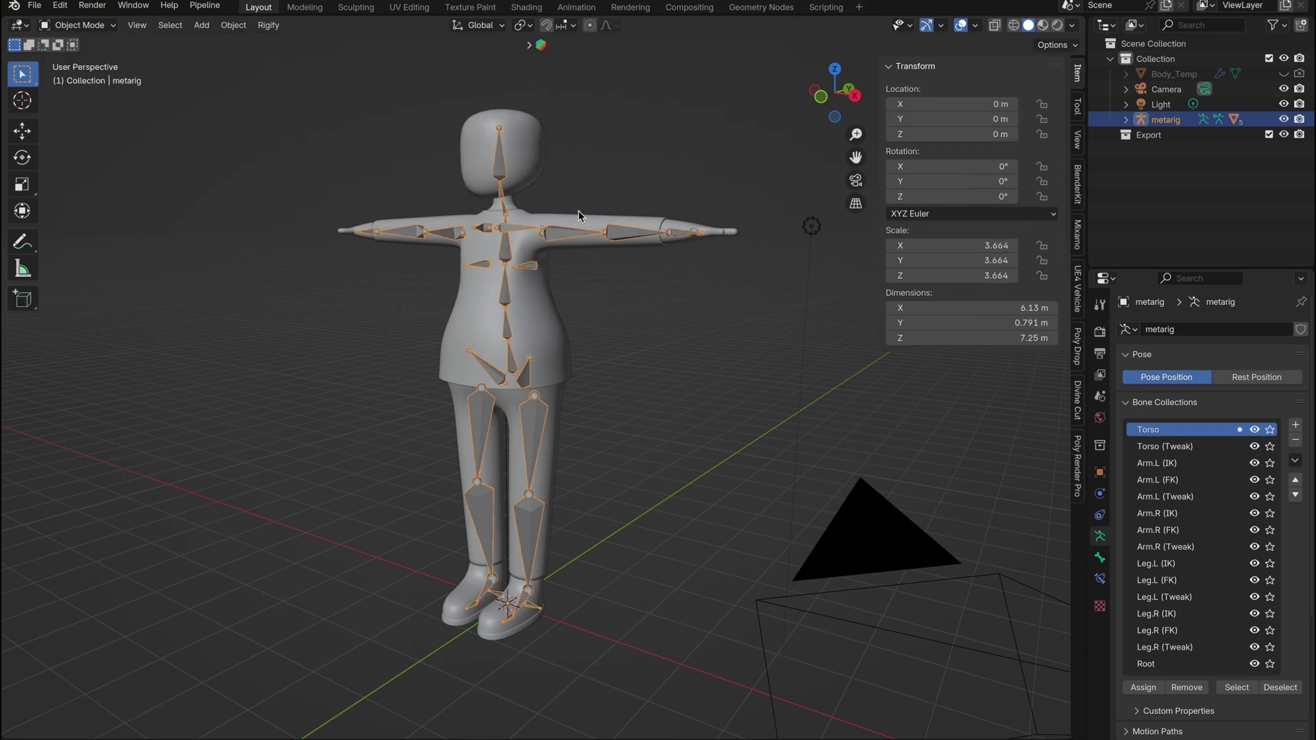
# - Generate the Rigify control rig from the meta-rig and scale it up to about 3.67 to fit the character
pyautogui.scroll(-8, 1167, 727)
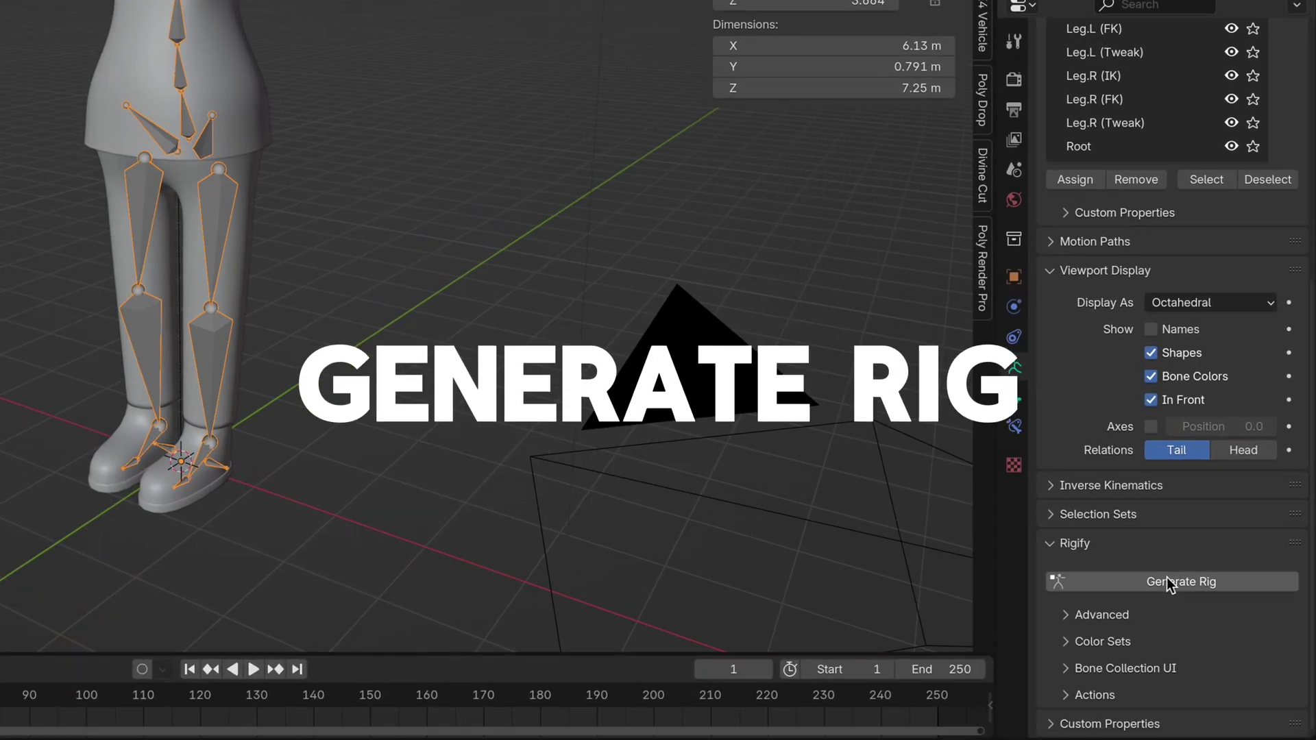
pyautogui.click(1167, 580)
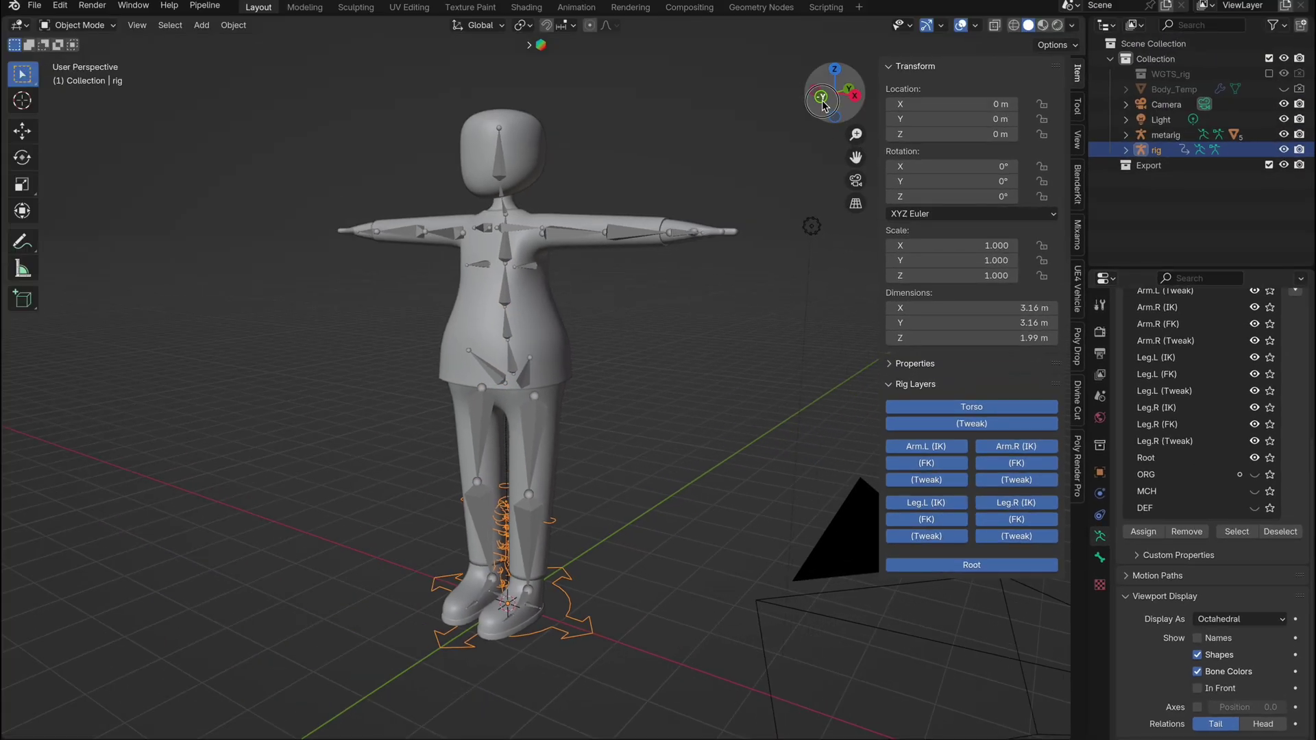
pyautogui.click(821, 98)
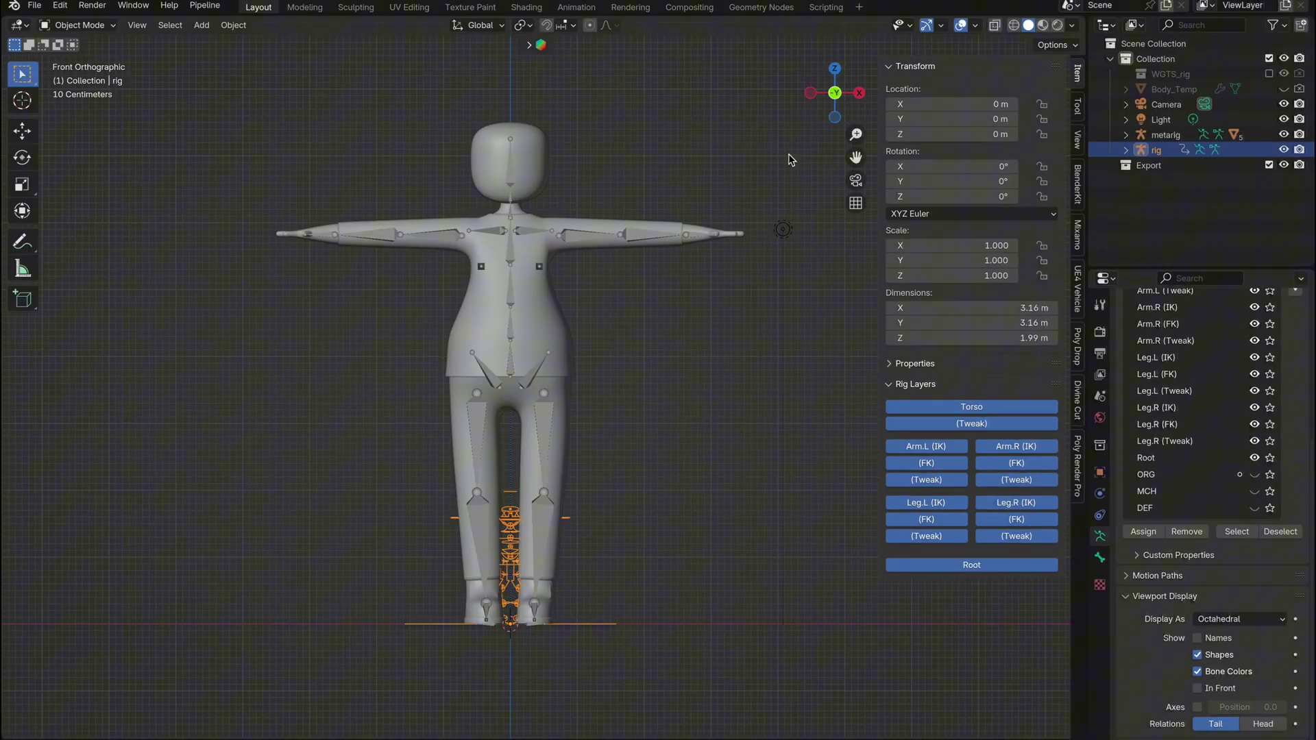
# - Delete the original meta-rig armature
pyautogui.click(563, 439)
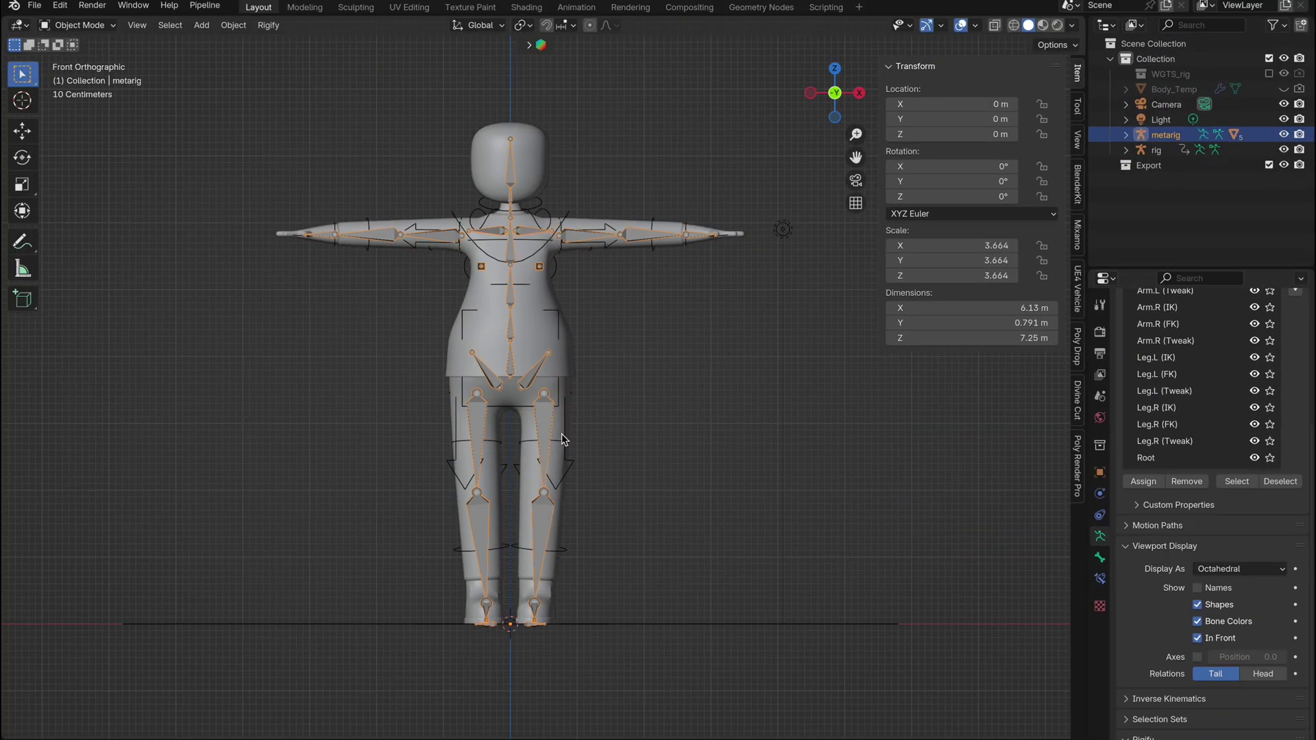
pyautogui.press('x')
pyautogui.click(569, 423)
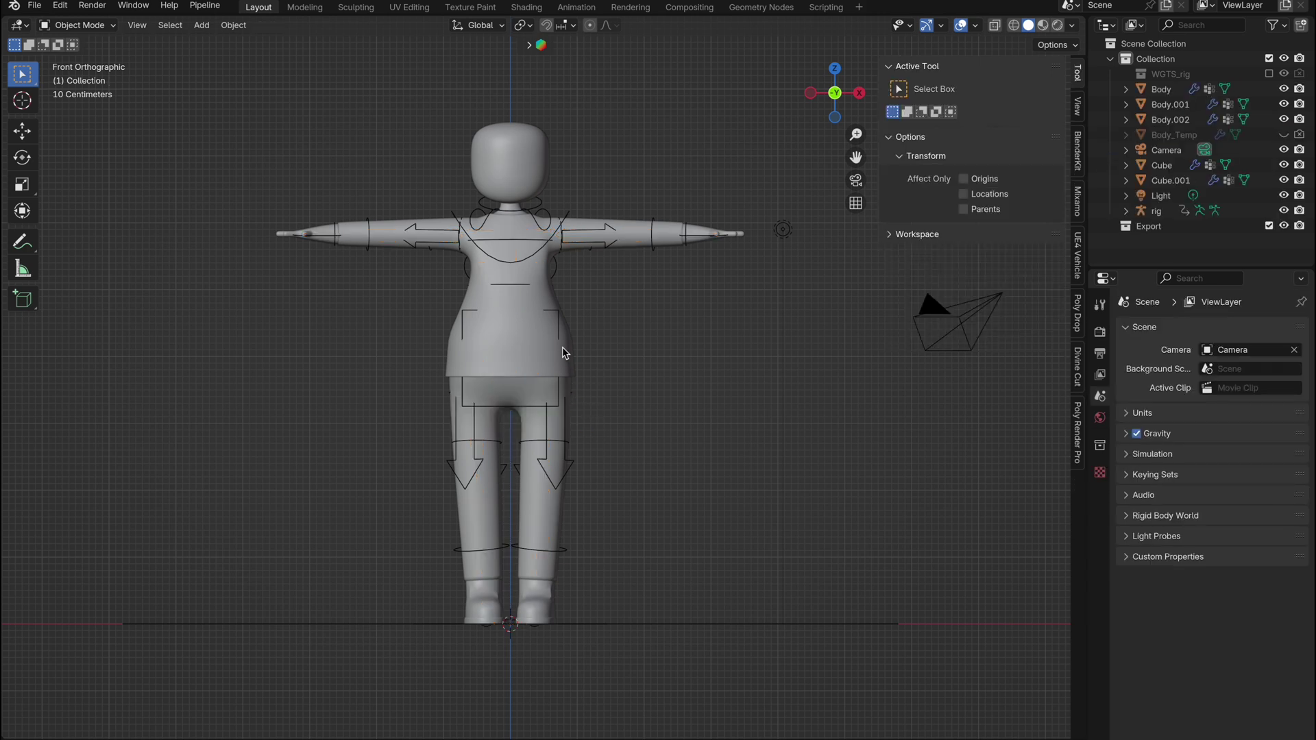
# - Parent the shirt, trousers, shoes, body and head meshes to the generated rig with automatic weights
pyautogui.click(557, 312)
pyautogui.keyDown('shift'); pyautogui.click(522, 539); pyautogui.keyUp('shift')
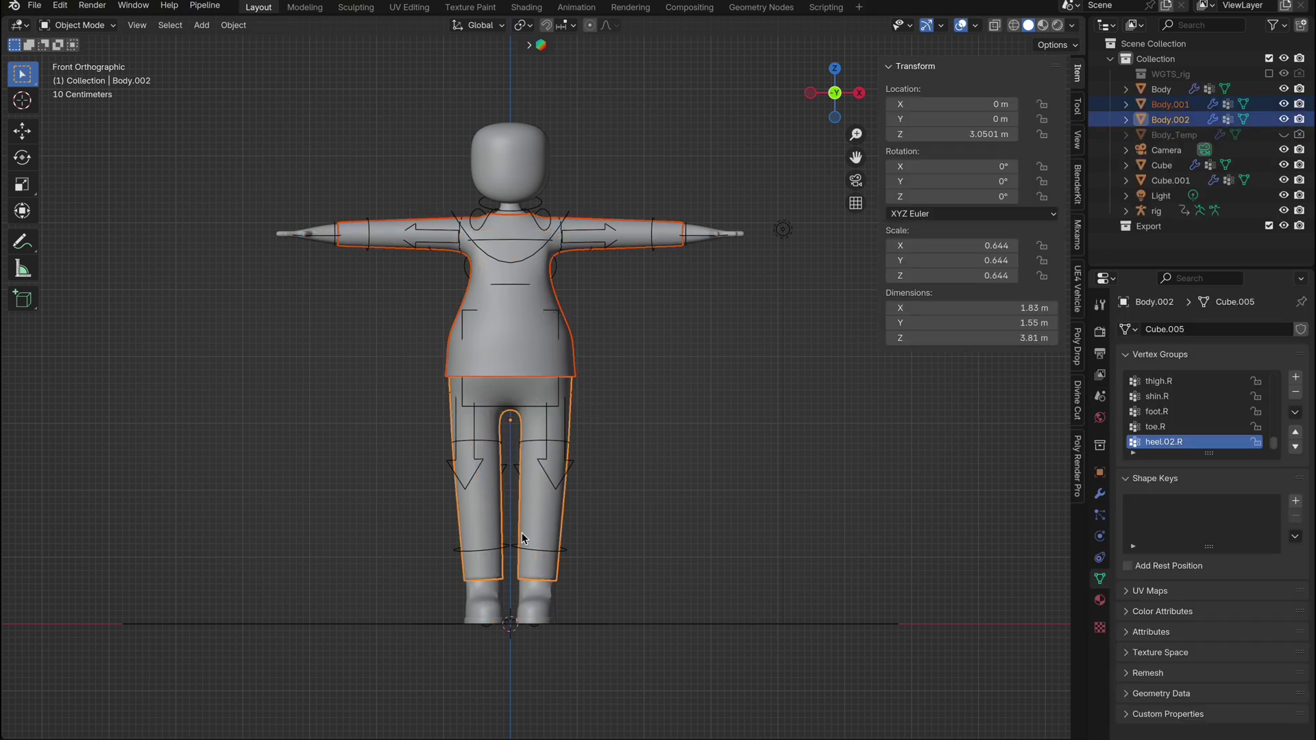
pyautogui.keyDown('shift'); pyautogui.click(523, 620); pyautogui.keyUp('shift')
pyautogui.keyDown('shift'); pyautogui.click(694, 237); pyautogui.keyUp('shift')
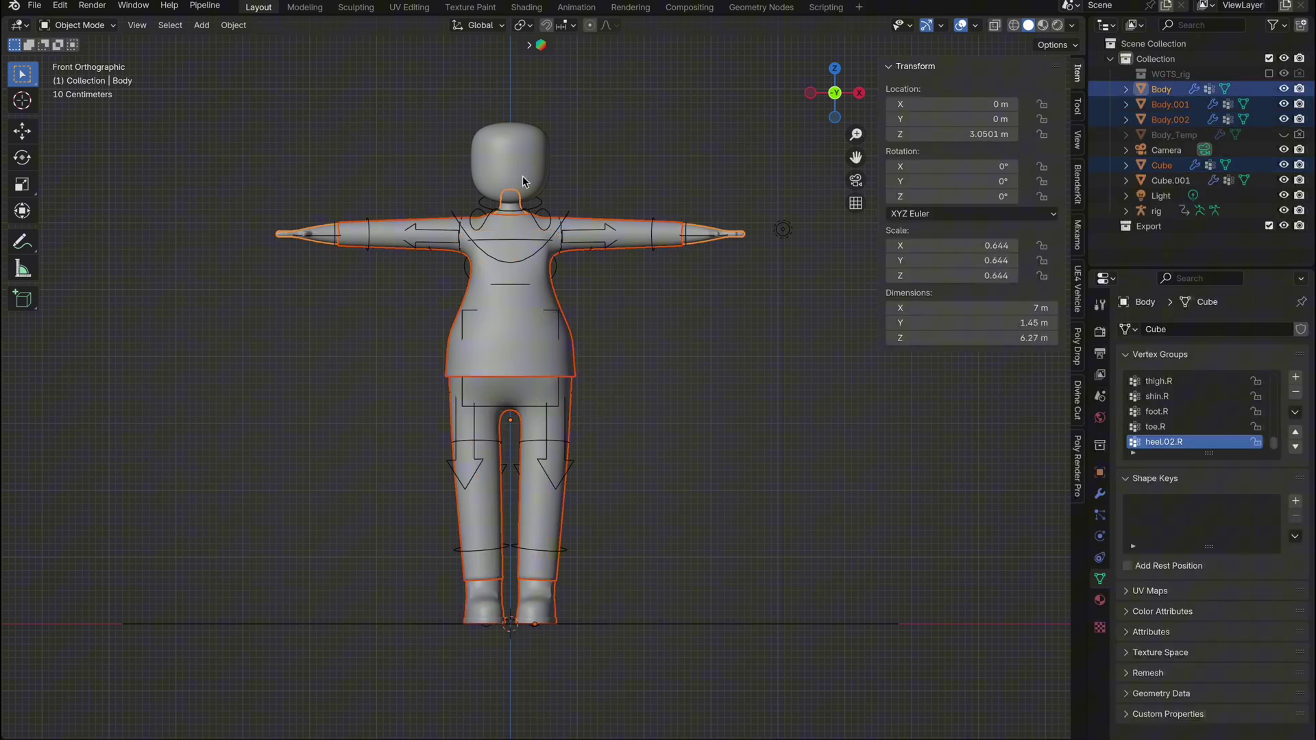
pyautogui.keyDown('shift'); pyautogui.click(512, 198); pyautogui.keyUp('shift')
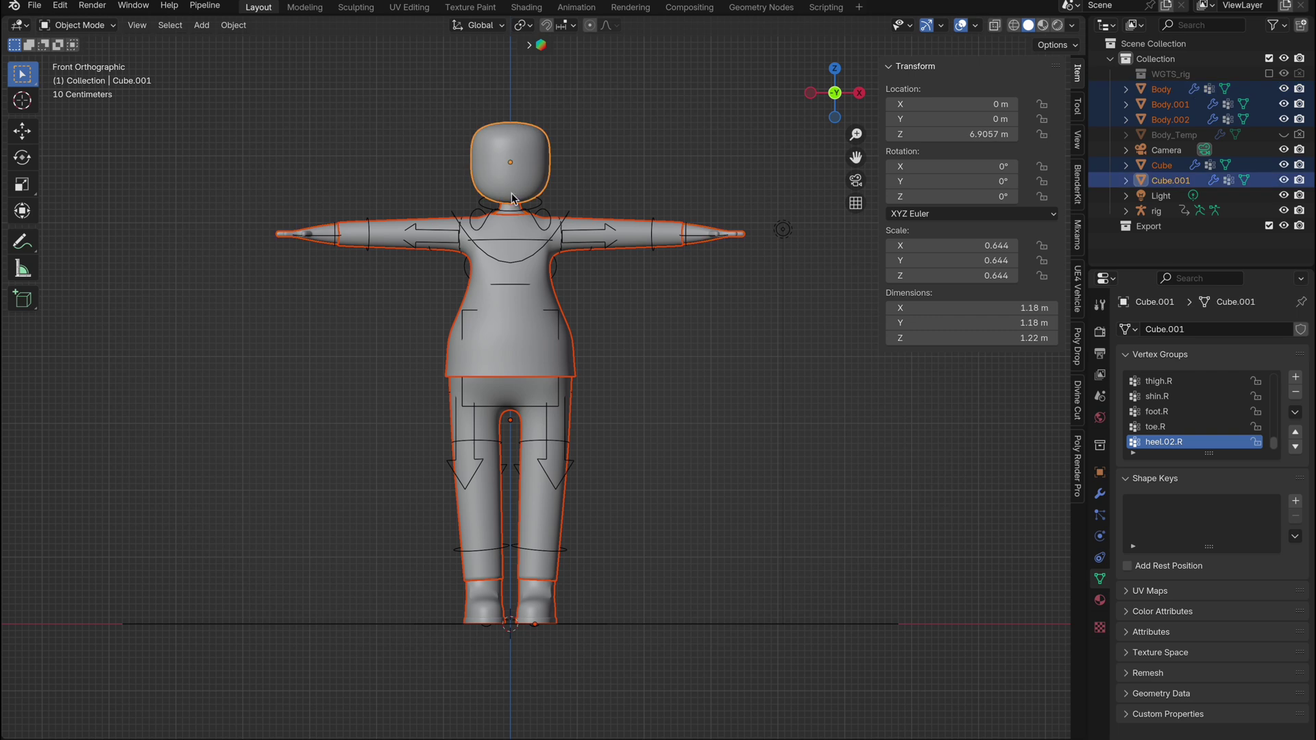
pyautogui.keyDown('shift'); pyautogui.click(567, 217); pyautogui.keyUp('shift')
pyautogui.hotkey('ctrl', 'p')
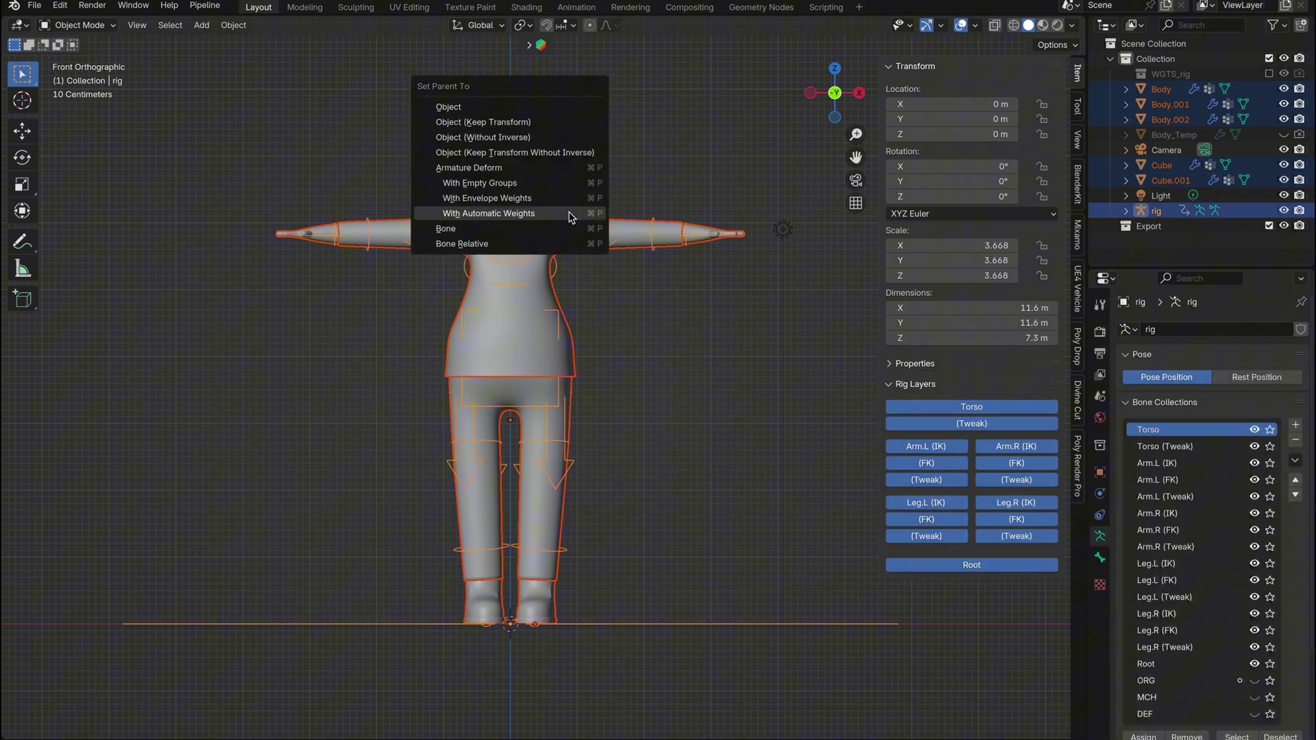
pyautogui.click(569, 213)
# - Select the generated rig and switch it to Pose Mode
pyautogui.click(559, 312)
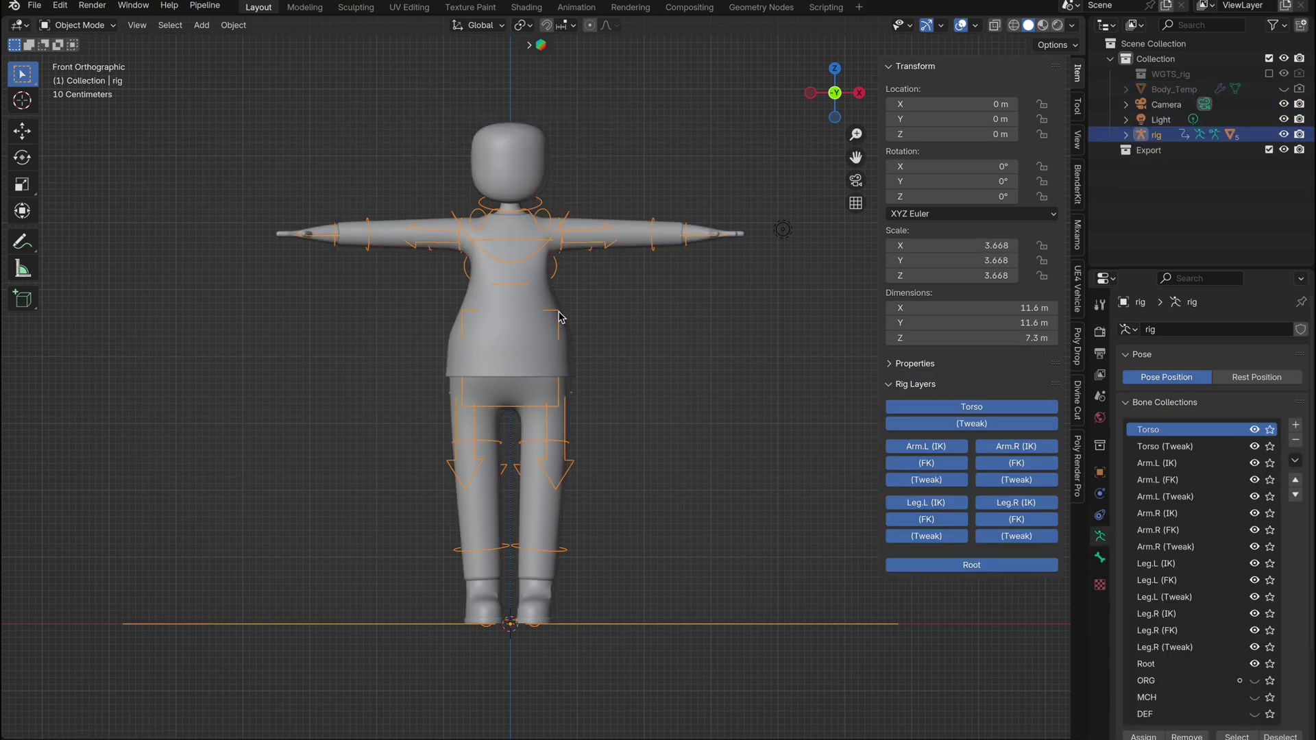
pyautogui.click(95, 26)
pyautogui.click(89, 77)
pyautogui.moveTo(779, 274); pyautogui.dragTo(755, 309, button='middle')
# - Try moving the left hand IK control and the torso control to check how the meshes deform
pyautogui.click(722, 264)
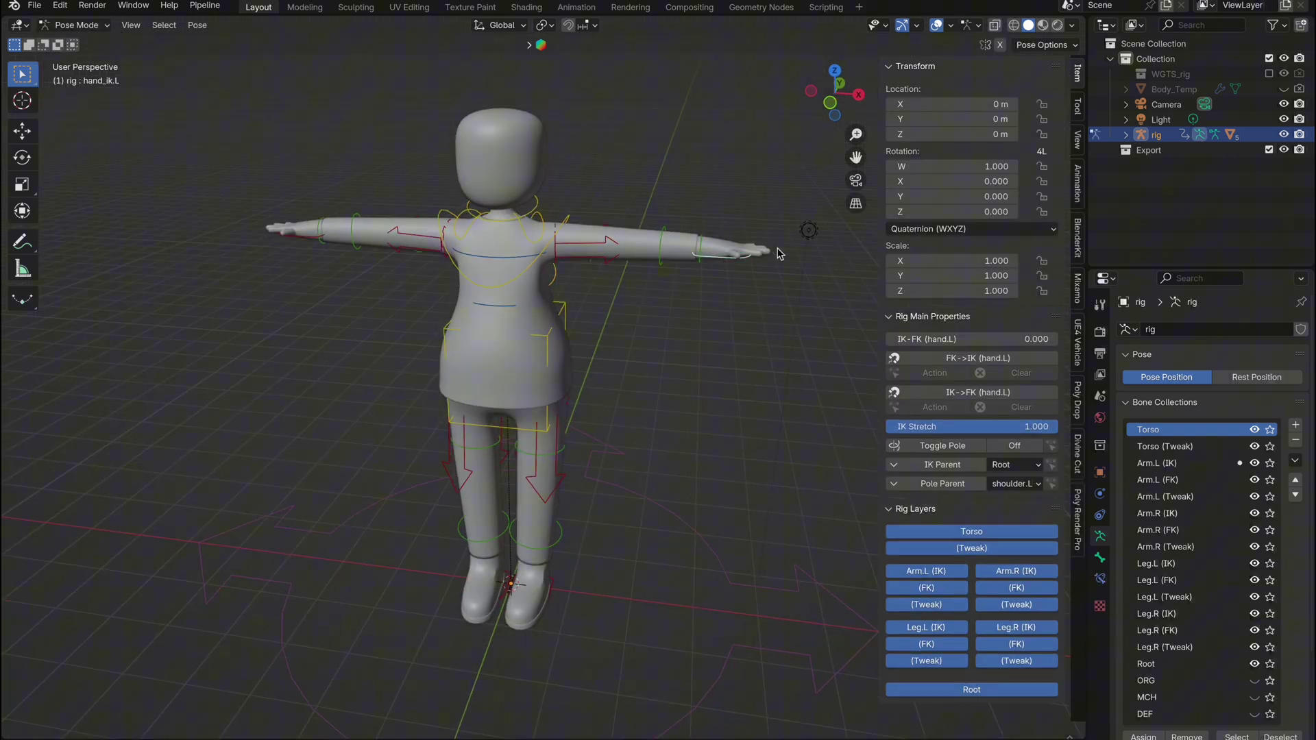
pyautogui.press('g')
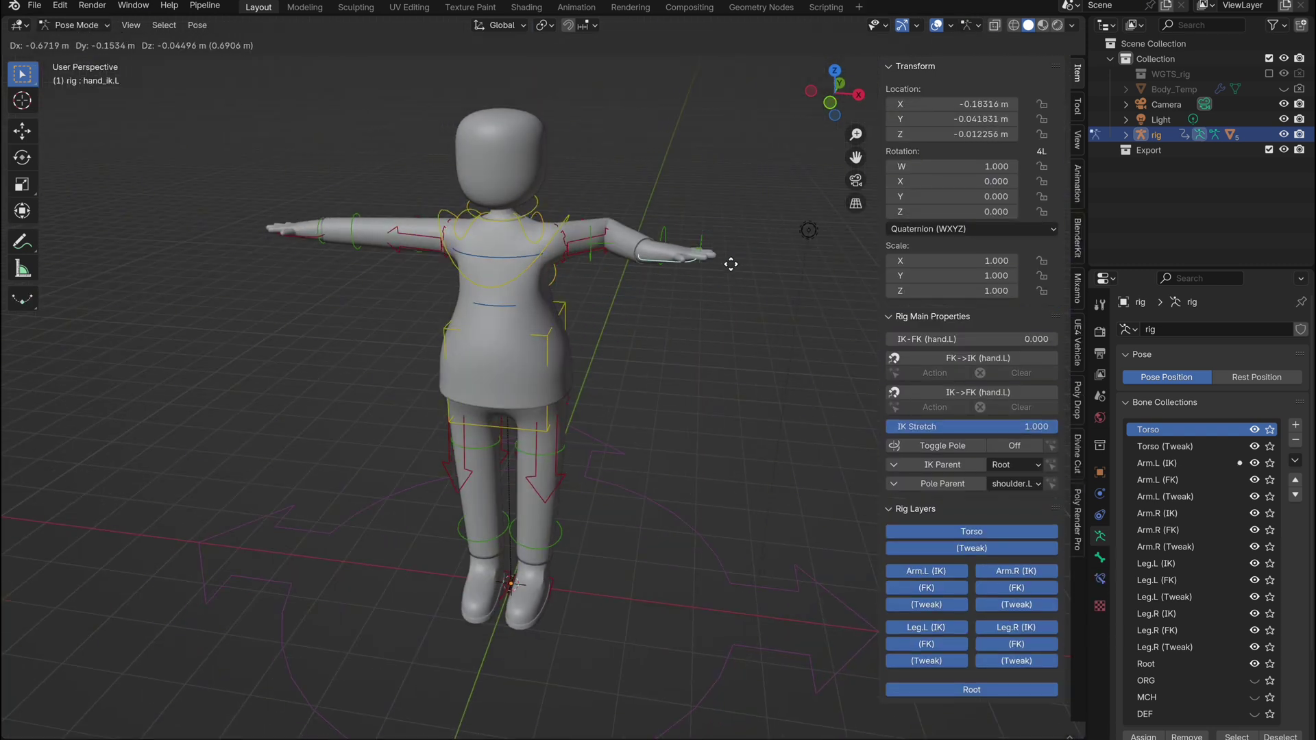
pyautogui.press('Escape')
pyautogui.click(547, 433)
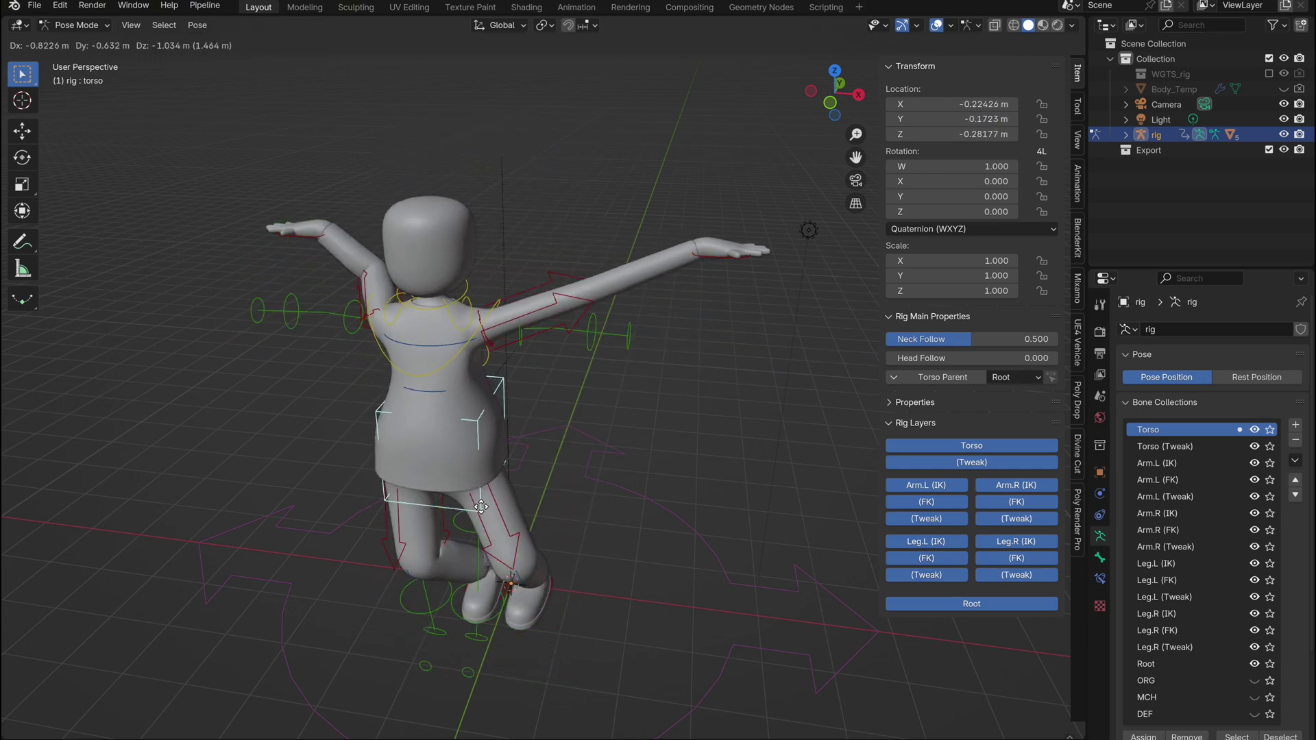
pyautogui.rightClick(538, 467)
# - Thicken the custom shape wires of the torso control and both hand IK controls in the bone viewport display settings
pyautogui.moveTo(598, 524); pyautogui.dragTo(659, 489, button='middle')
pyautogui.scroll(-5, 1206, 548)
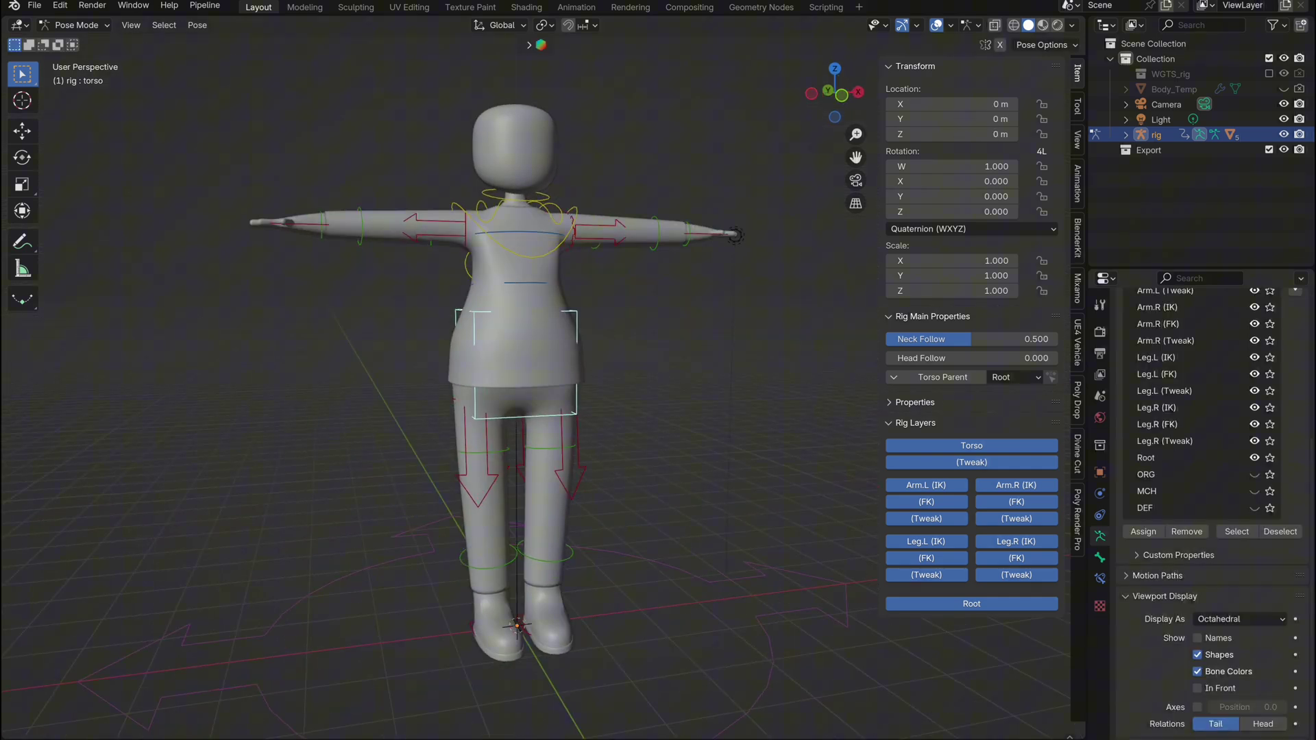
pyautogui.click(1100, 557)
pyautogui.scroll(-5, 1175, 706)
pyautogui.click(705, 234)
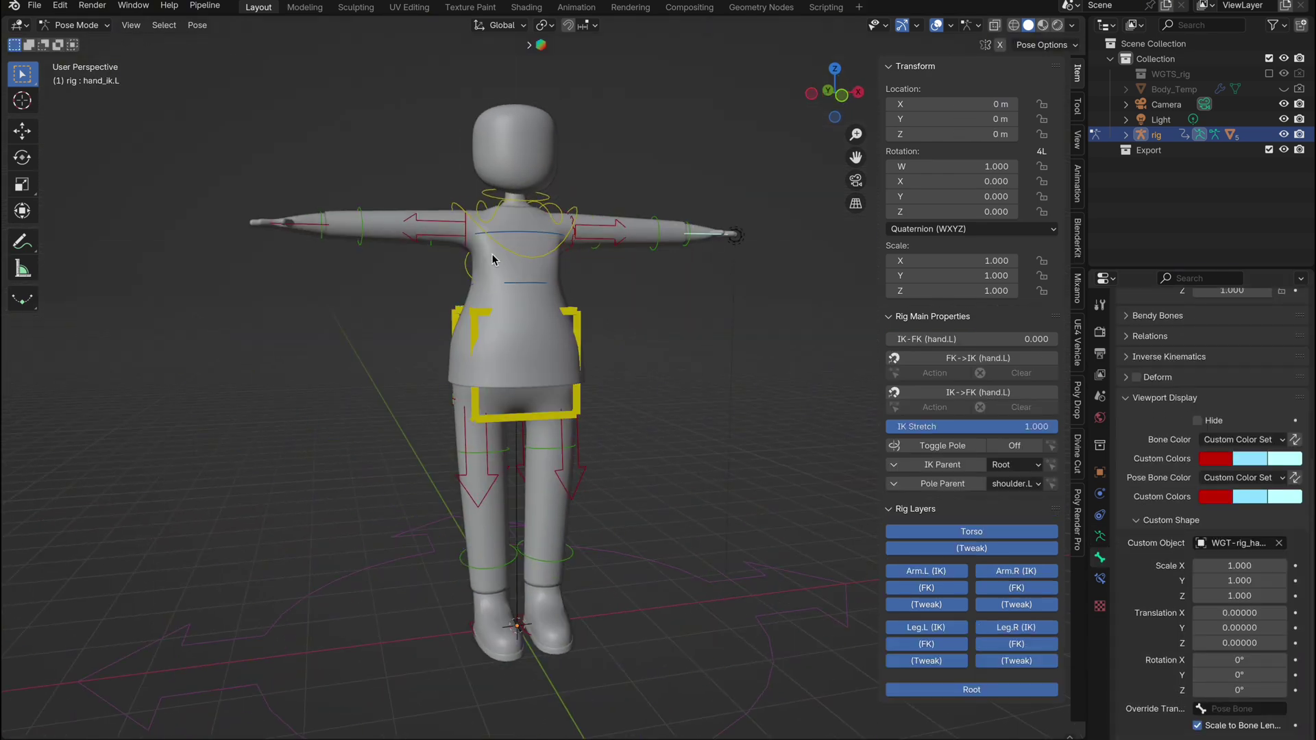
pyautogui.keyDown('shift'); pyautogui.click(300, 224); pyautogui.keyUp('shift')
pyautogui.click(705, 234)
# - Try moving and rotating the left hand IK control, and undo both transforms
pyautogui.moveTo(681, 368); pyautogui.dragTo(699, 432, button='middle')
pyautogui.press('g')
pyautogui.click(703, 463)
pyautogui.press('r')
pyautogui.click(702, 476)
pyautogui.moveTo(802, 439); pyautogui.dragTo(746, 388, button='middle')
pyautogui.hotkey('ctrl', 'z')
pyautogui.hotkey('ctrl', 'z')
# - Pose the legs by moving the left foot IK control to about Y -0.33 and Z 0.45, tilting it, and lifting the right foot
pyautogui.click(546, 569)
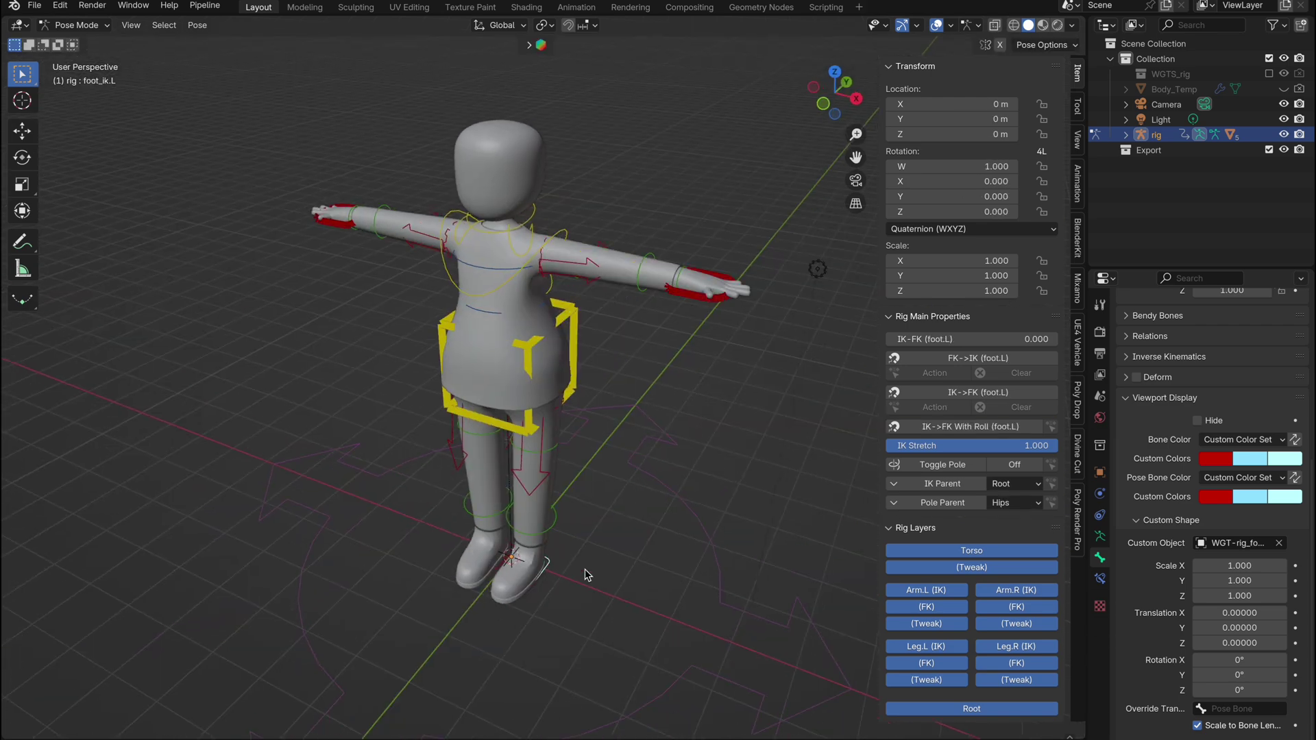
pyautogui.press('g')
pyautogui.press('z')
pyautogui.click(567, 523)
pyautogui.press('g')
pyautogui.press('y')
pyautogui.click(487, 591)
pyautogui.moveTo(480, 594); pyautogui.dragTo(553, 559, button='middle')
pyautogui.press('g')
pyautogui.press('z')
pyautogui.click(719, 474)
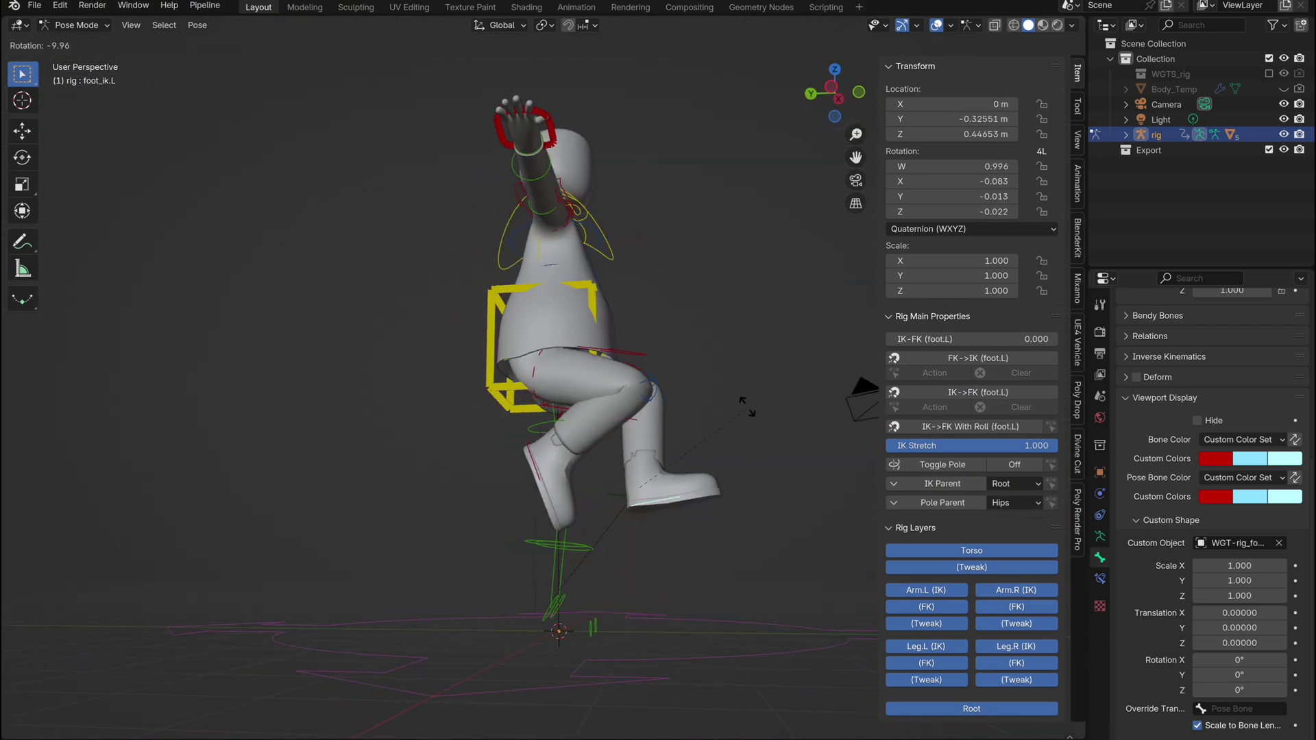
# - Raise the left hand IK control along Z by about 0.2 and move it inward along X
pyautogui.moveTo(761, 302); pyautogui.dragTo(747, 297, button='middle')
pyautogui.press('g')
pyautogui.press('z')
pyautogui.click(746, 224)
pyautogui.press('g')
pyautogui.press('x')
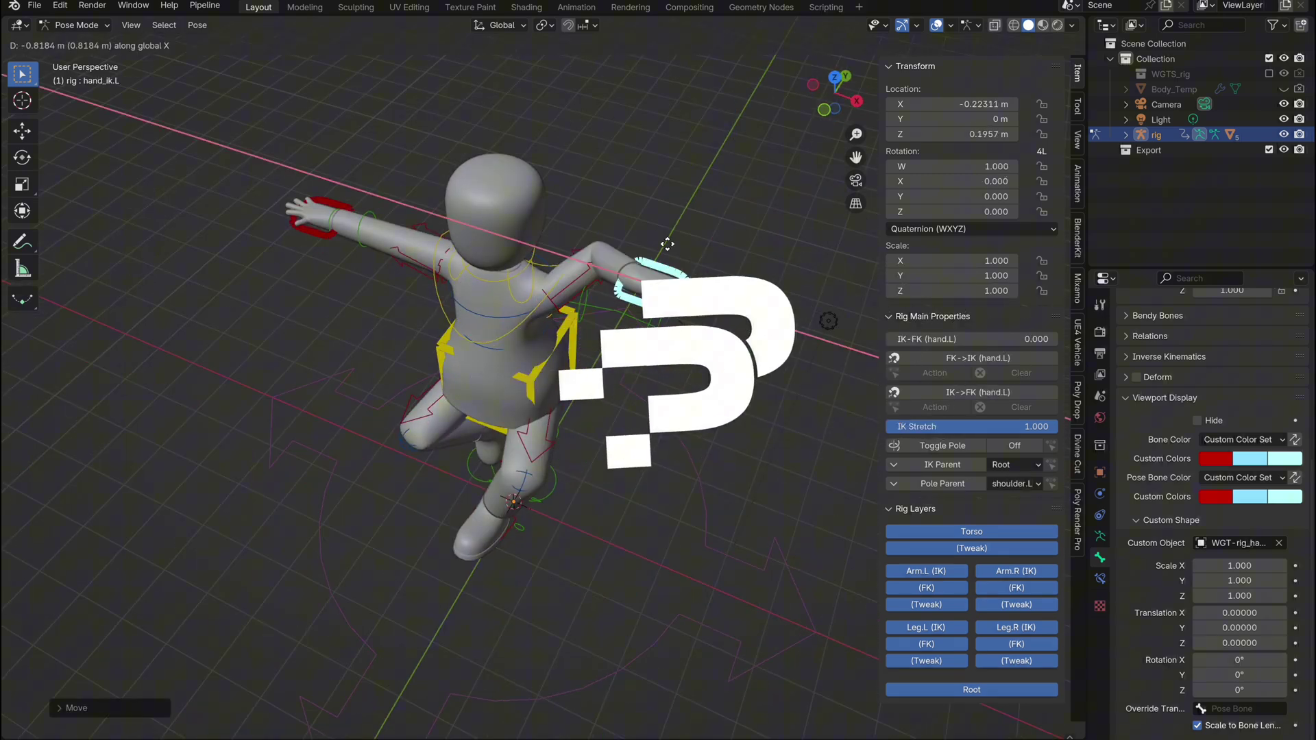